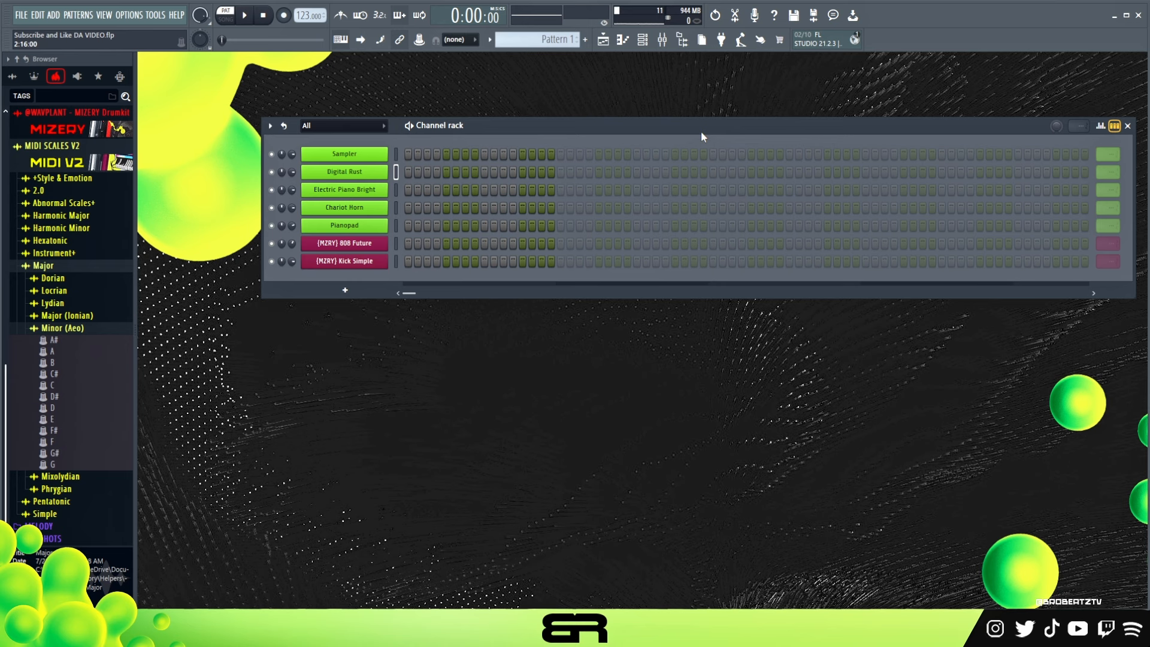
View the Digital Rust channel's FLEX instrument and close it
{"action": "left_click", "coordinate": [362, 173]}
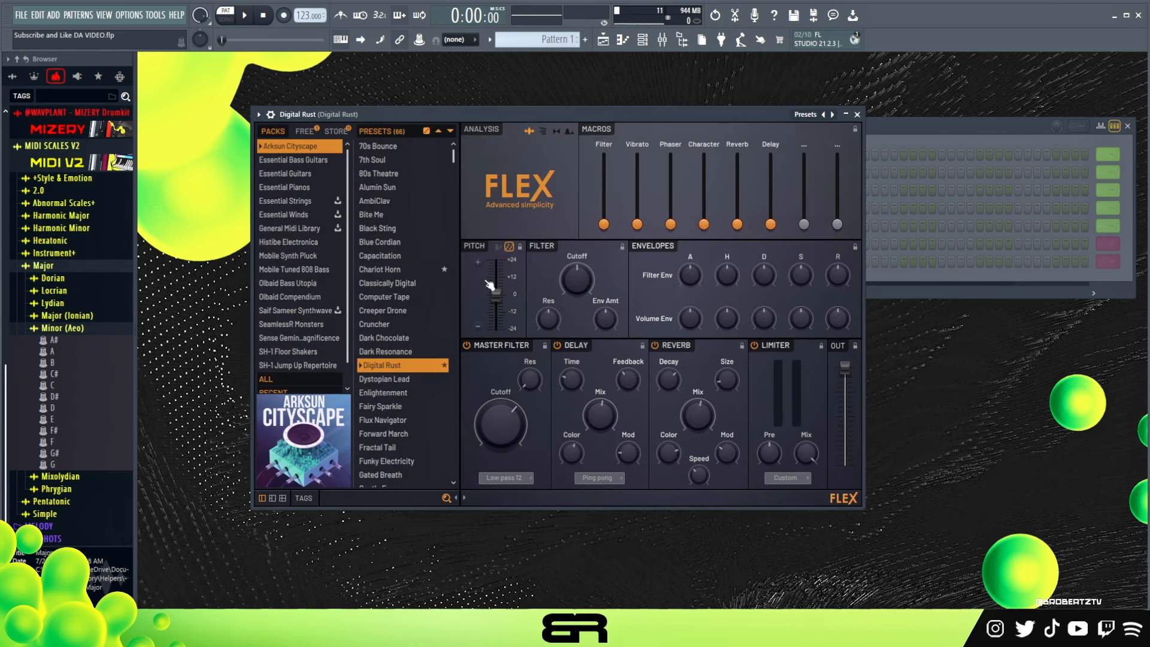
{"action": "left_click", "coordinate": [858, 115]}
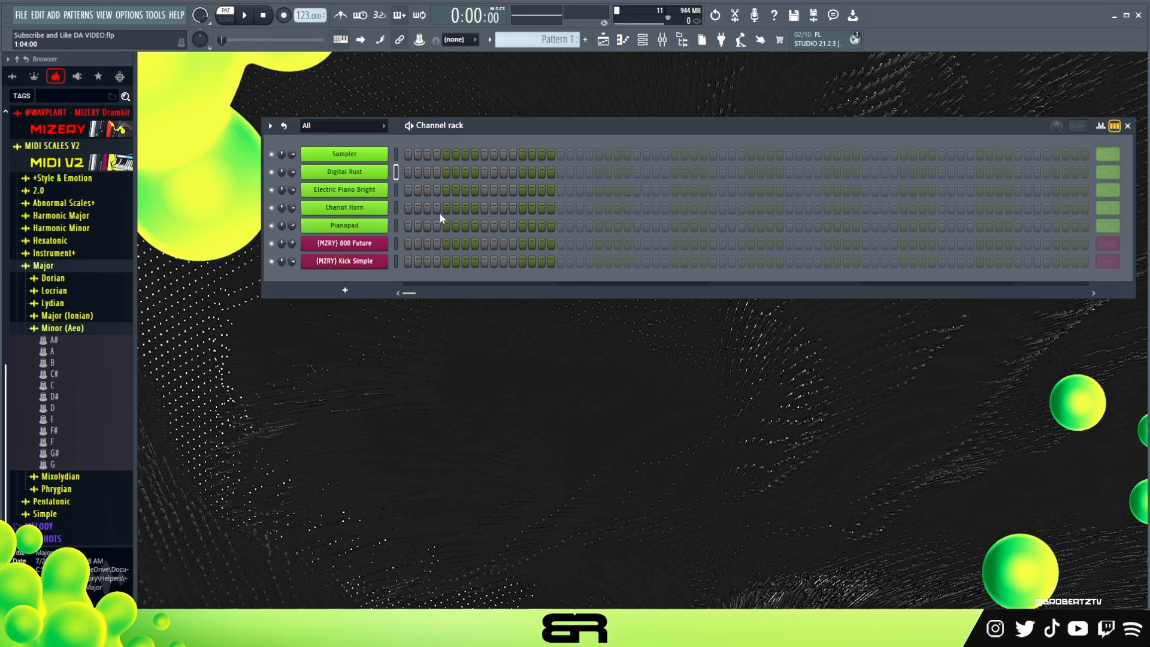
Import the D# Minor (Aeo) MIDI scale with all tracks into the Sampler channel and rename the channel D# Minor
{"action": "left_click_drag", "start_coordinate": [54, 396], "coordinate": [327, 169]}
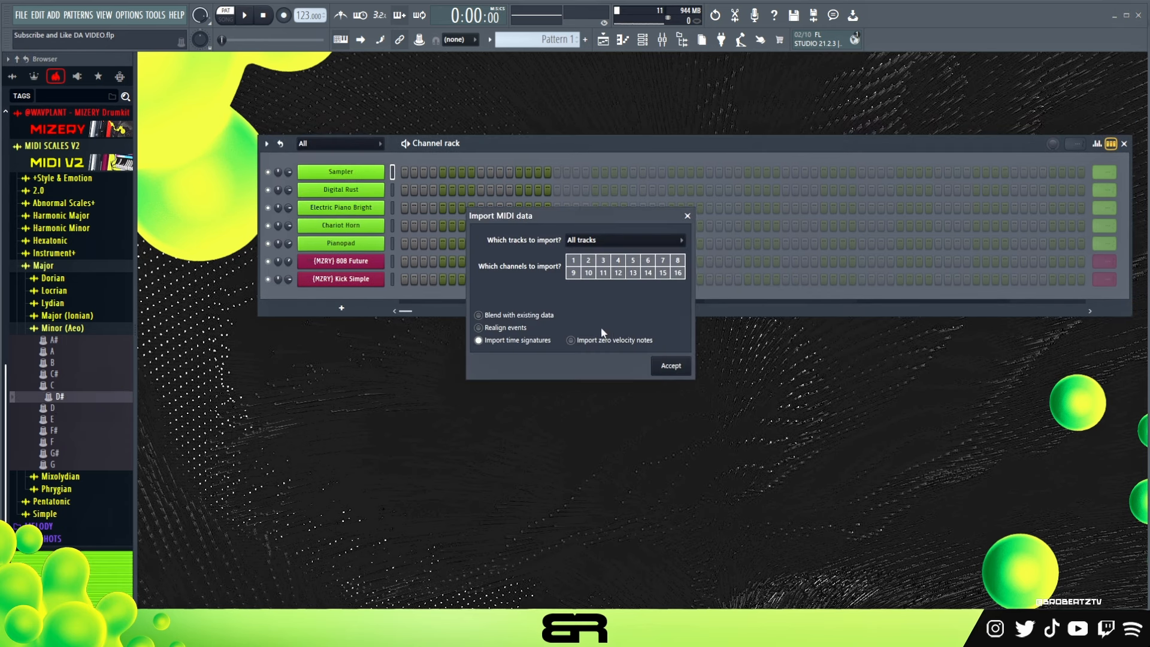
{"action": "left_click", "coordinate": [666, 366]}
{"action": "right_click", "coordinate": [377, 171]}
{"action": "left_click", "coordinate": [459, 199]}
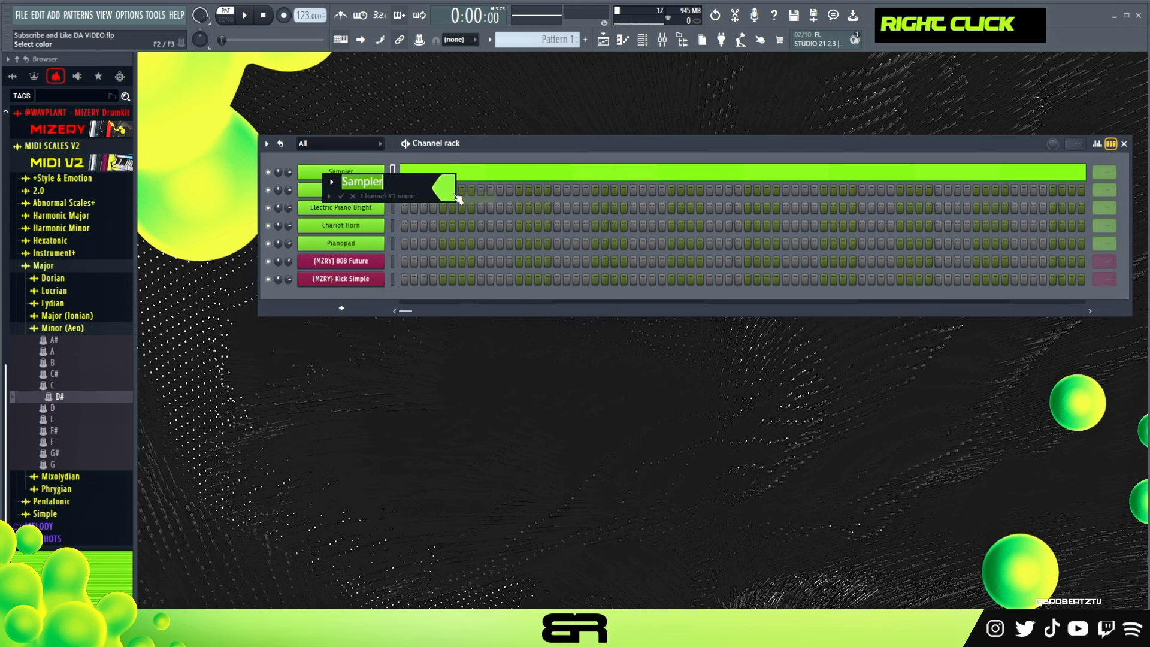
{"action": "type", "text": "D# Minpr"}
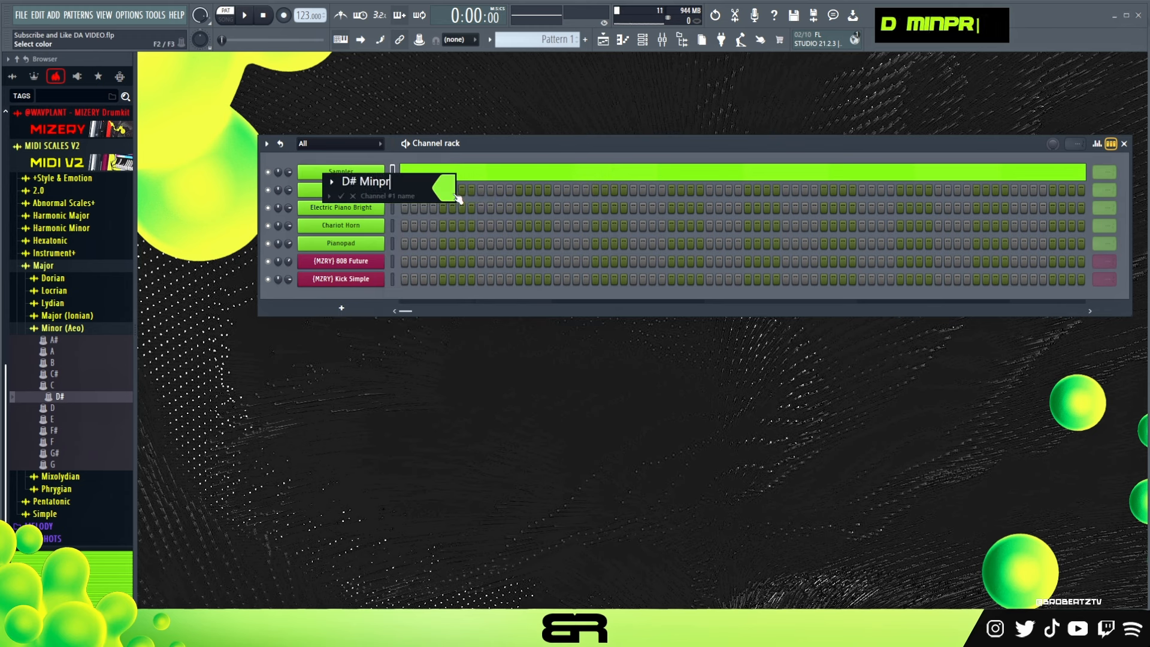
{"action": "key", "text": "Return"}
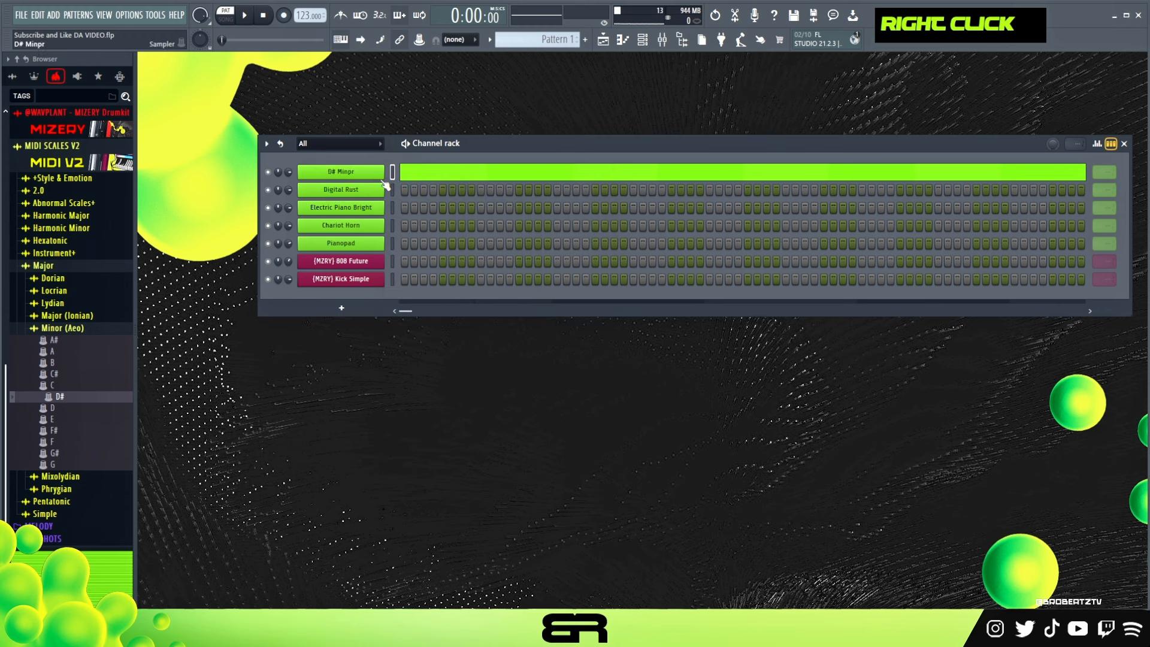
{"action": "right_click", "coordinate": [377, 173]}
{"action": "left_click", "coordinate": [428, 200]}
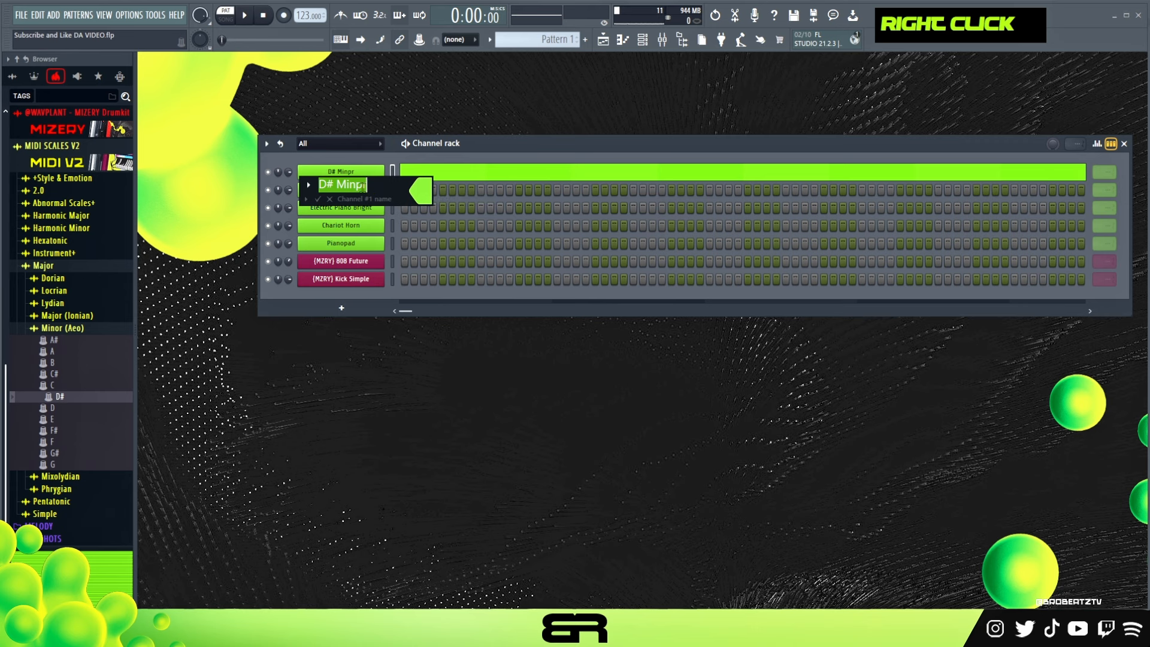
{"action": "left_click_drag", "start_coordinate": [356, 187], "coordinate": [362, 187]}
{"action": "type", "text": "o"}
{"action": "key", "text": "Return"}
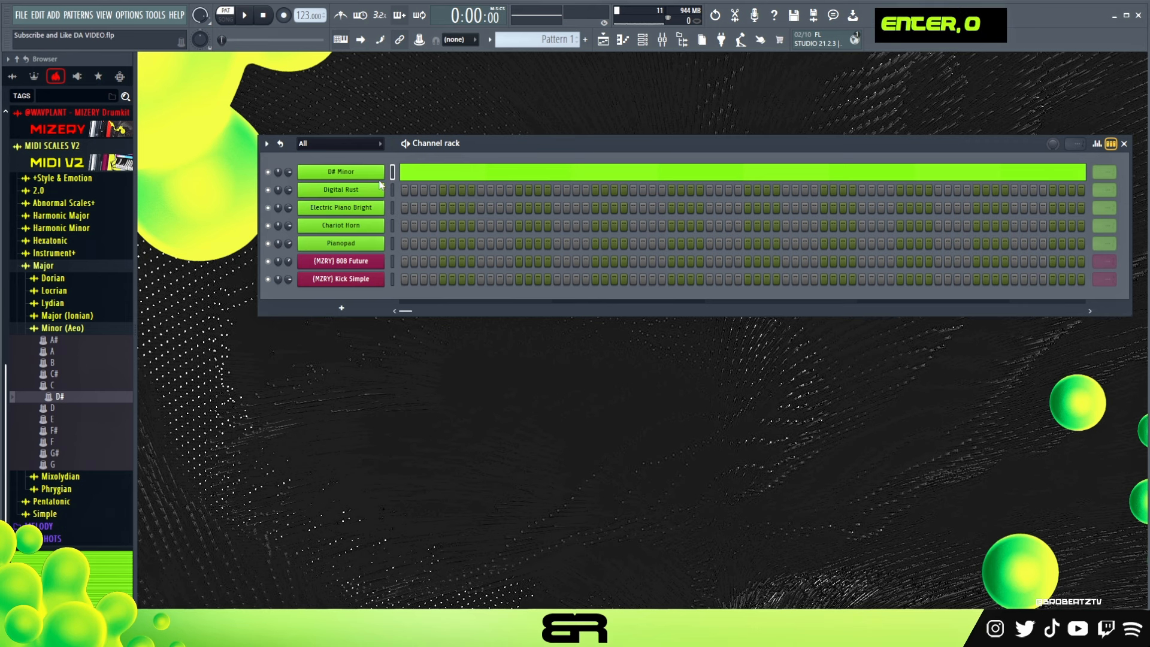
Collapse the Major and MIDI Scales V2 folders in the browser and reposition the channel rack
{"action": "left_click", "coordinate": [77, 267]}
{"action": "left_click", "coordinate": [86, 226]}
{"action": "left_click_drag", "start_coordinate": [502, 145], "coordinate": [452, 134]}
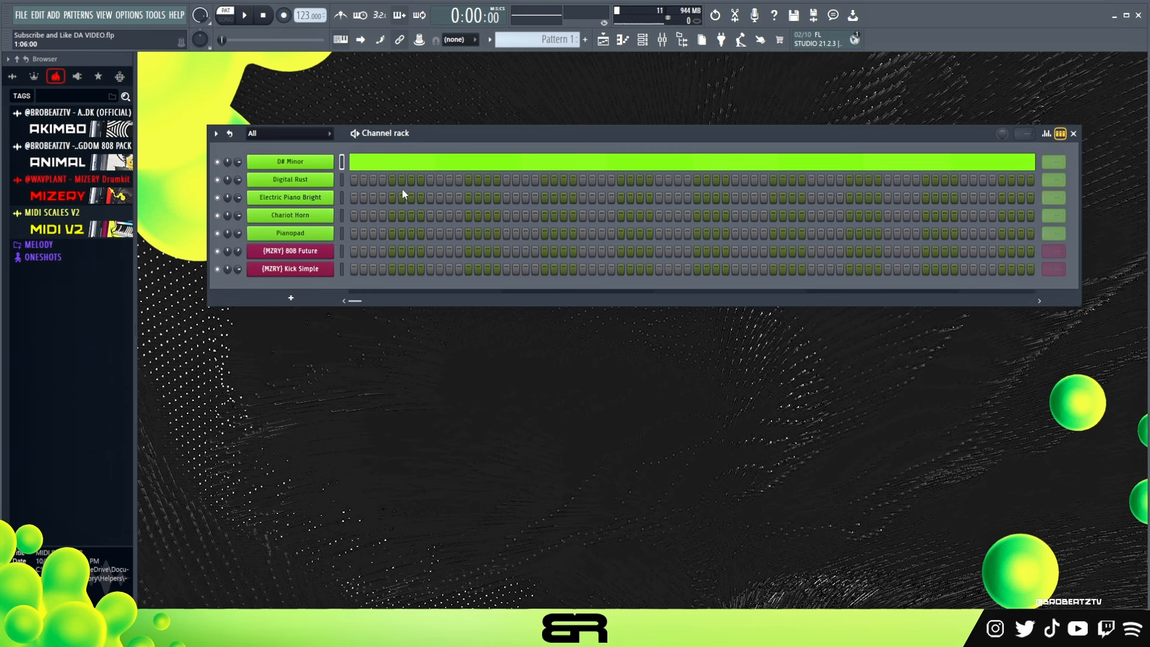
Show the Digital Rust instrument and the mixer, and reposition the mixer window
{"action": "left_click", "coordinate": [289, 181]}
{"action": "left_click", "coordinate": [682, 41]}
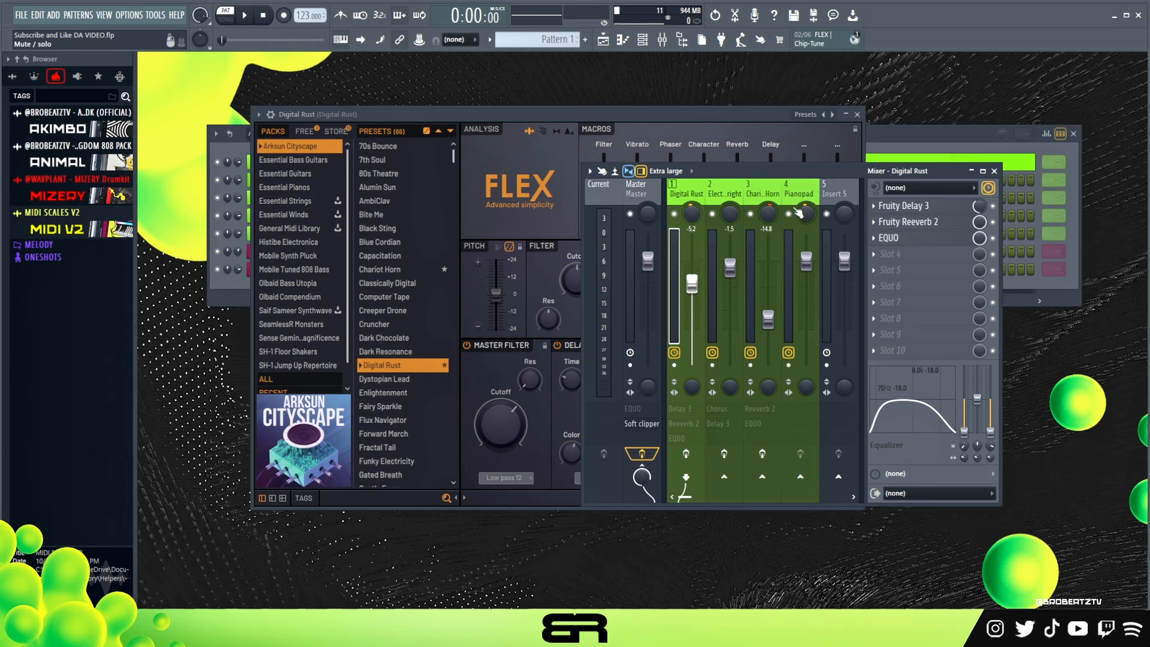
{"action": "left_click_drag", "start_coordinate": [712, 180], "coordinate": [743, 186]}
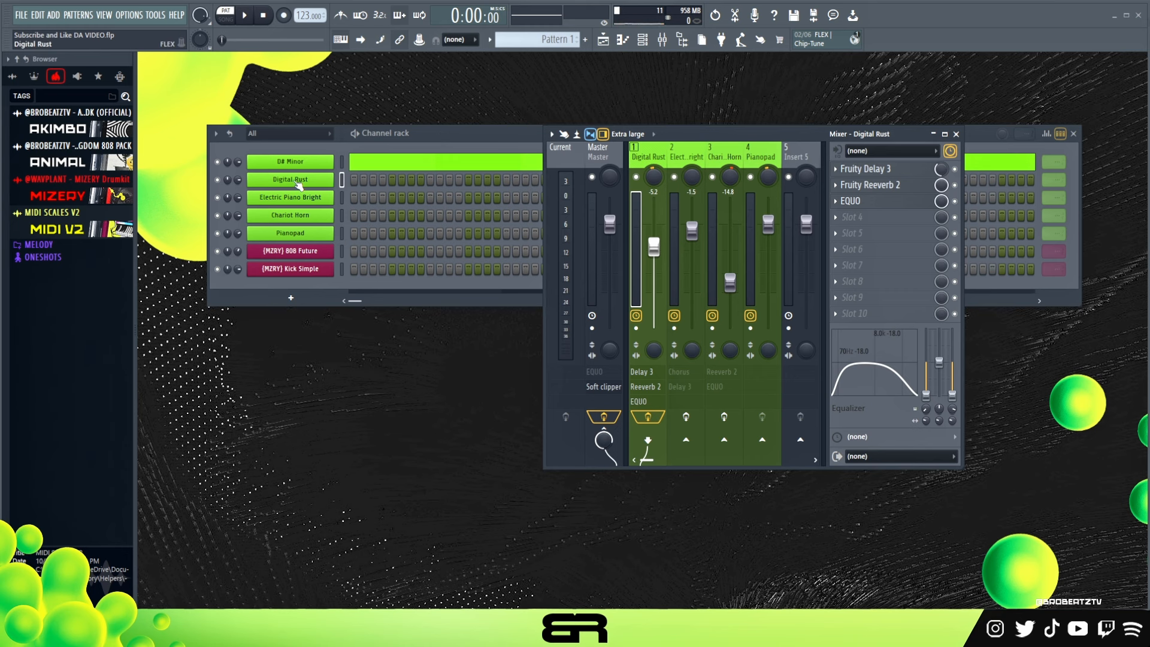
Reopen the Digital Rust instrument, audition its sound by playing a few notes, and close it
{"action": "left_click", "coordinate": [298, 181]}
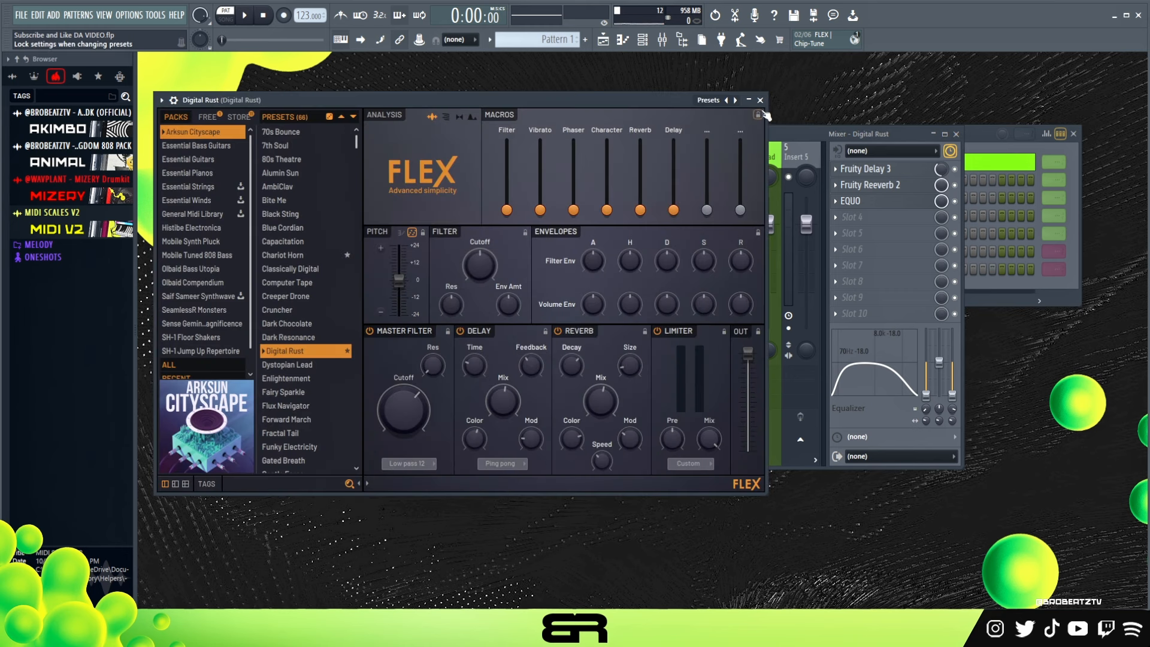
{"action": "left_click_drag", "start_coordinate": [594, 102], "coordinate": [627, 108]}
{"action": "key", "text": "F9"}
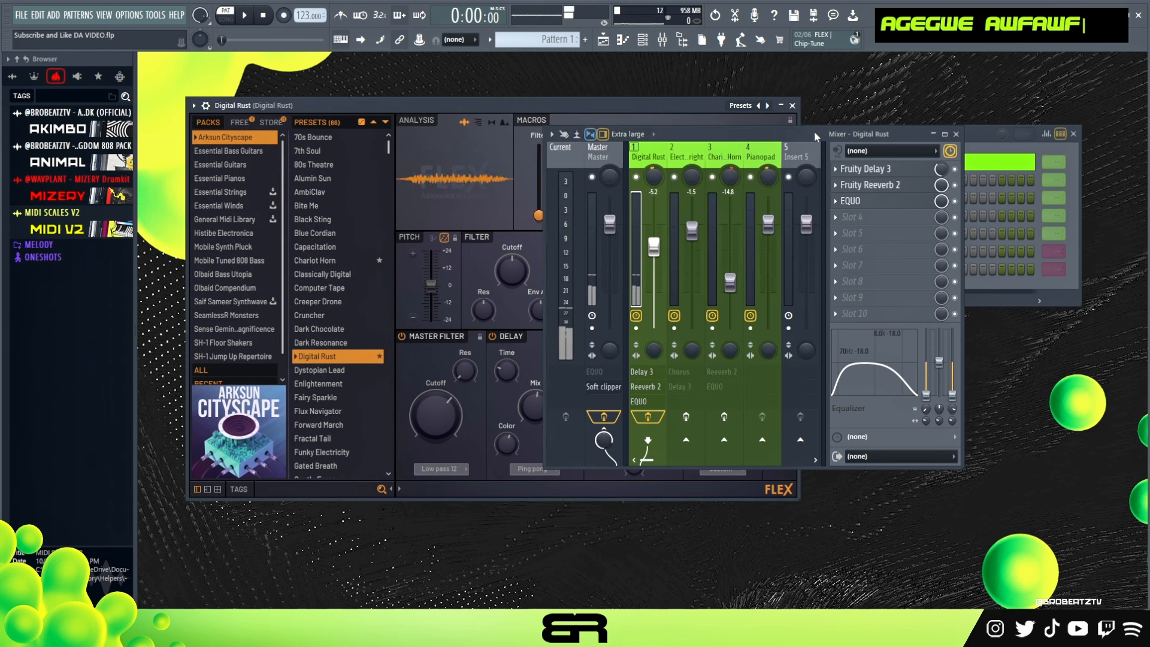
{"action": "left_click", "coordinate": [575, 108]}
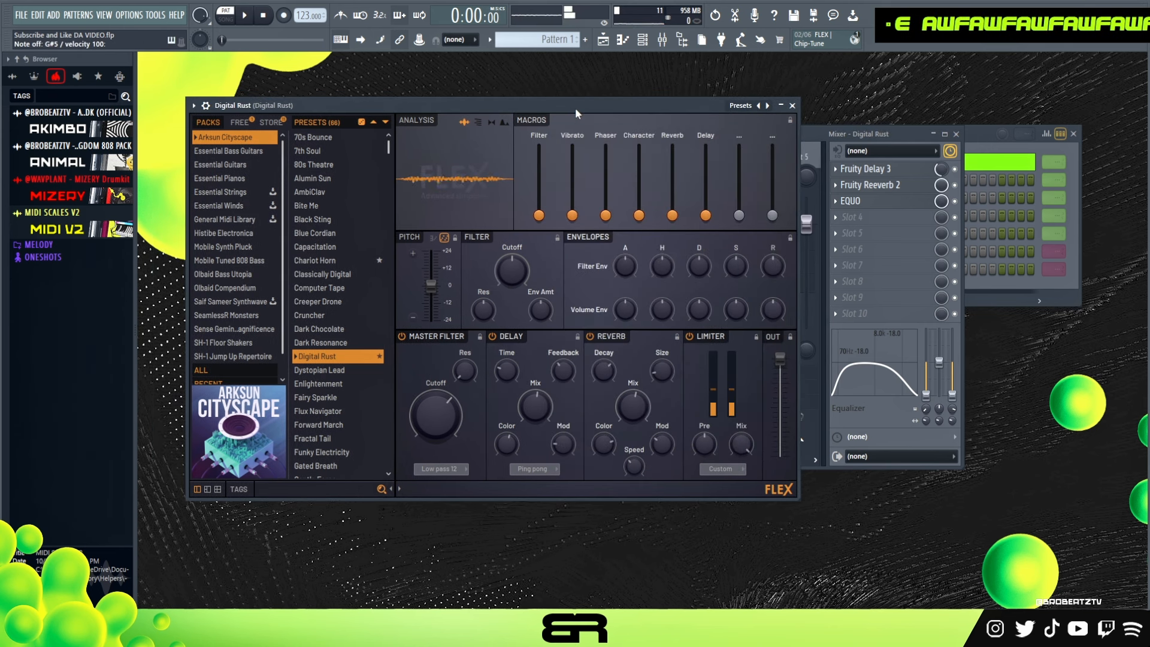
{"action": "left_click", "coordinate": [793, 106]}
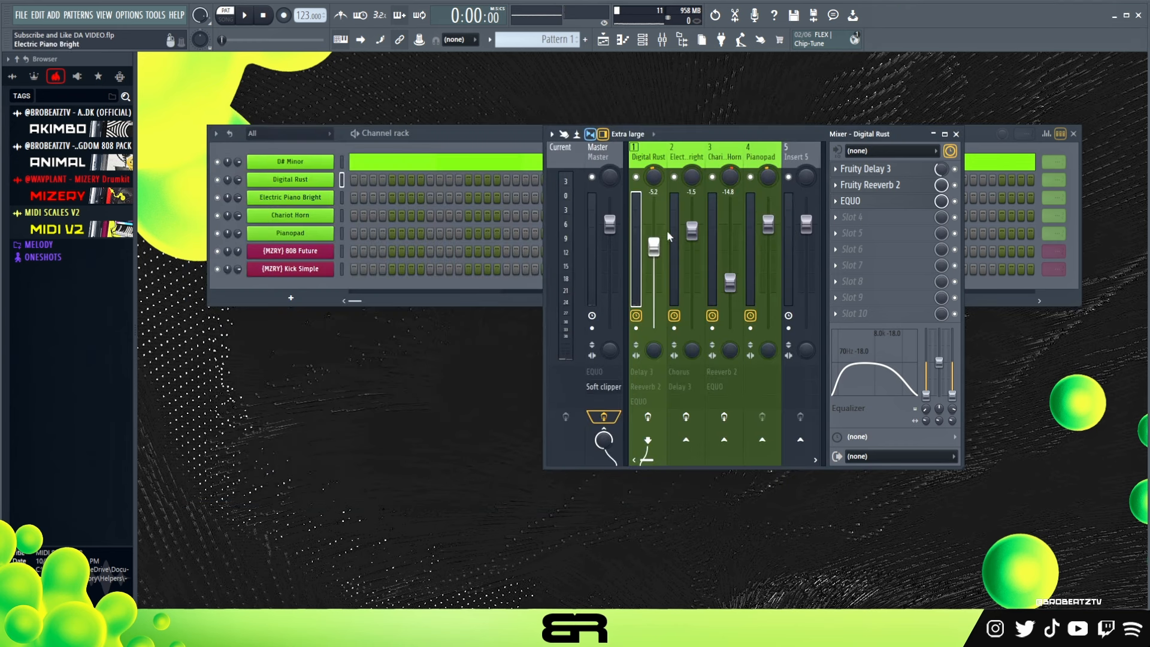
Enable the effect slots of the Digital Rust mixer track and examine the Fruity Delay 3 settings
{"action": "left_click", "coordinate": [646, 418]}
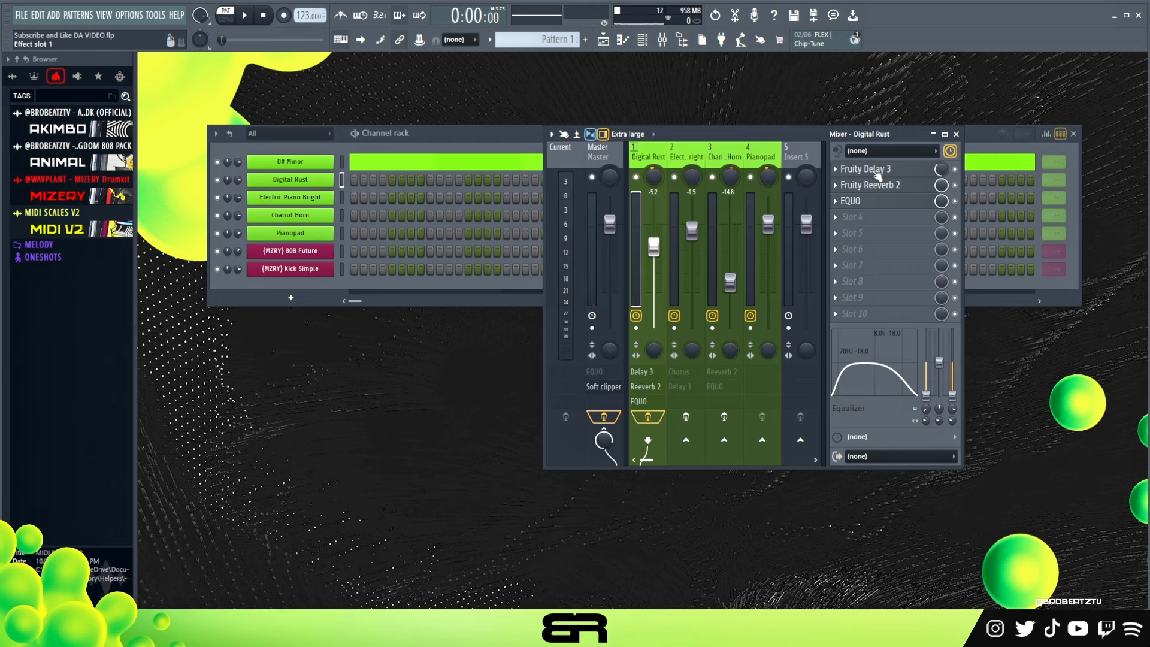
{"action": "left_click", "coordinate": [866, 169]}
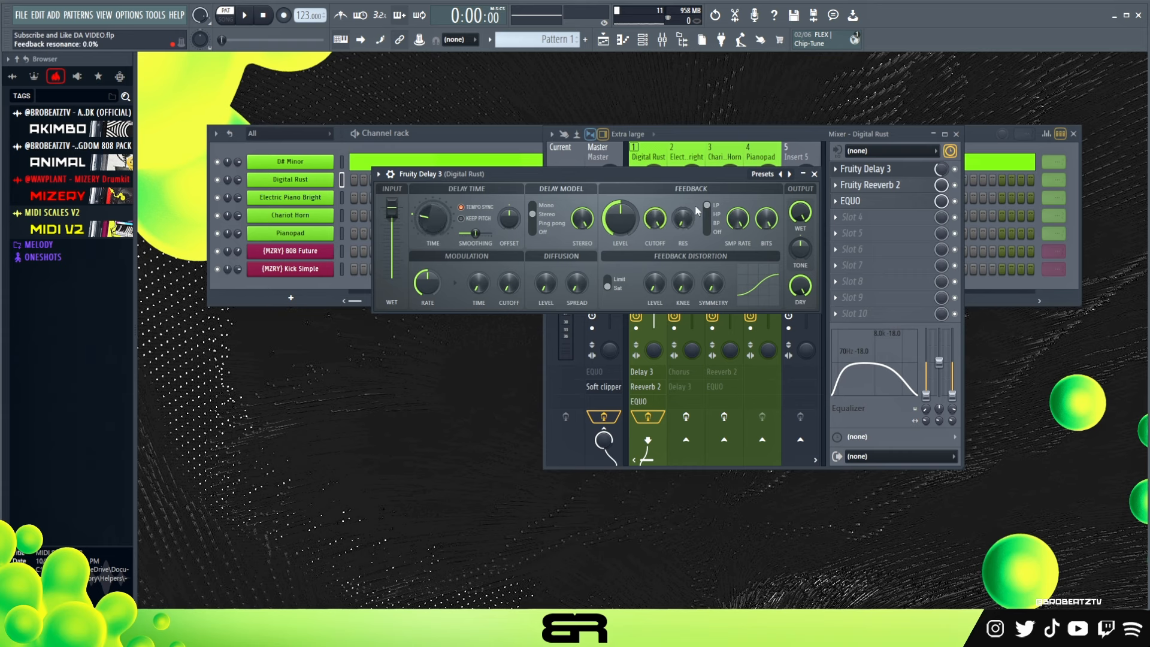
{"action": "left_click_drag", "start_coordinate": [678, 183], "coordinate": [677, 205]}
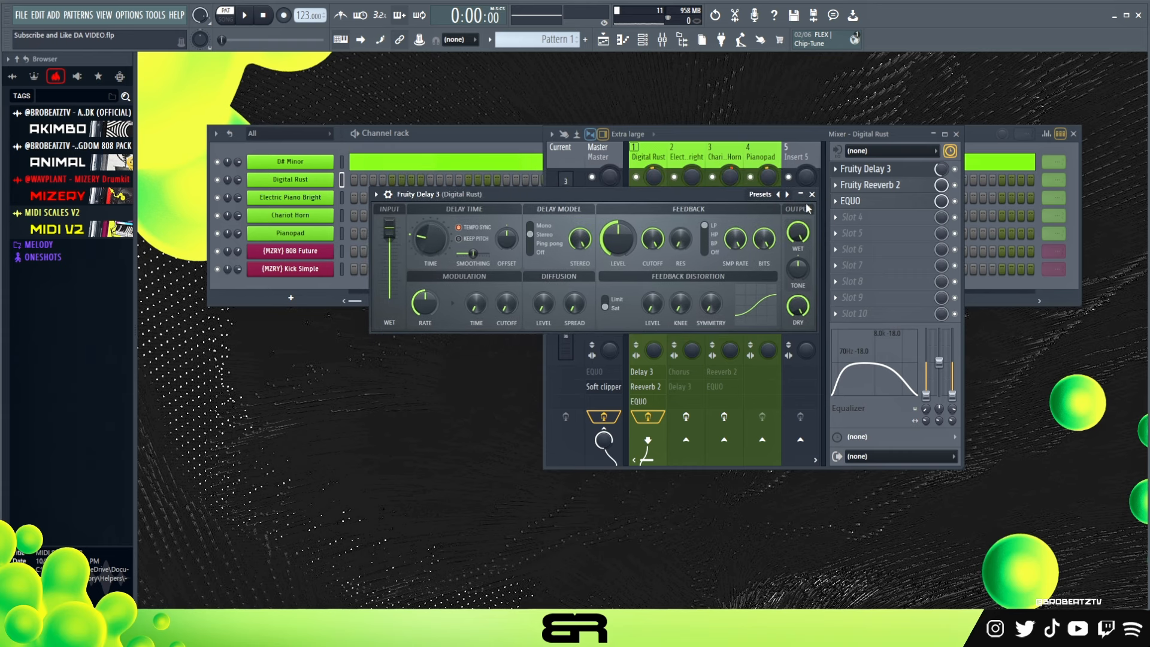
{"action": "left_click", "coordinate": [814, 196]}
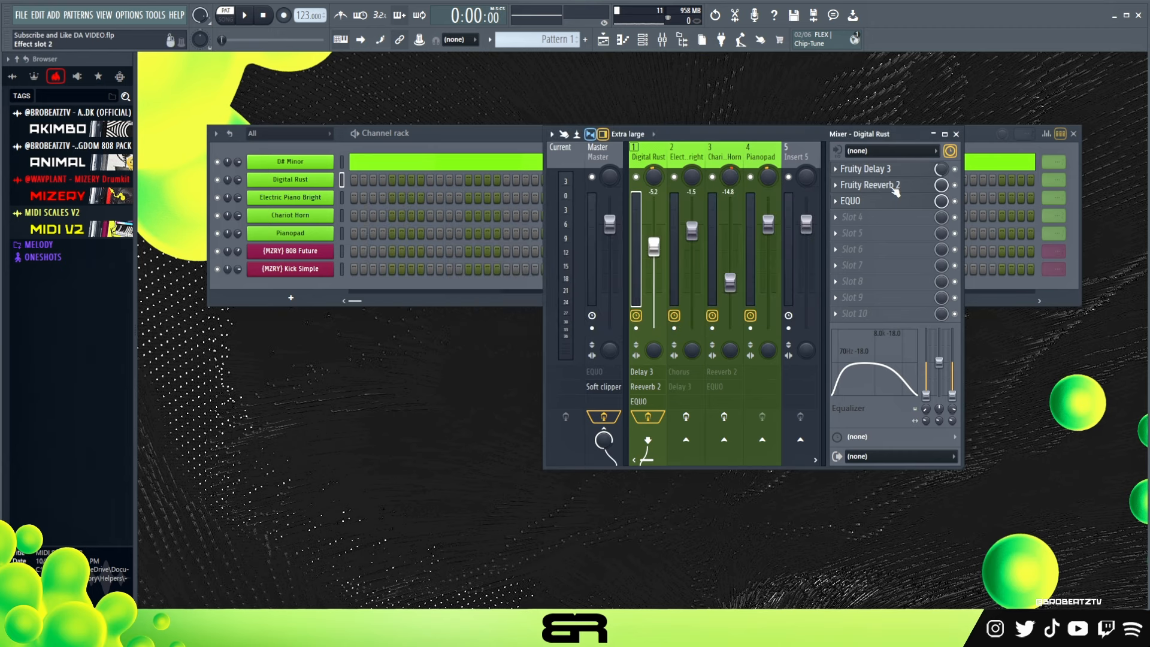
Reset the dry level of Fruity Reeverb 2 on the Digital Rust track, lower it partway, and close the plugin
{"action": "left_click", "coordinate": [896, 191]}
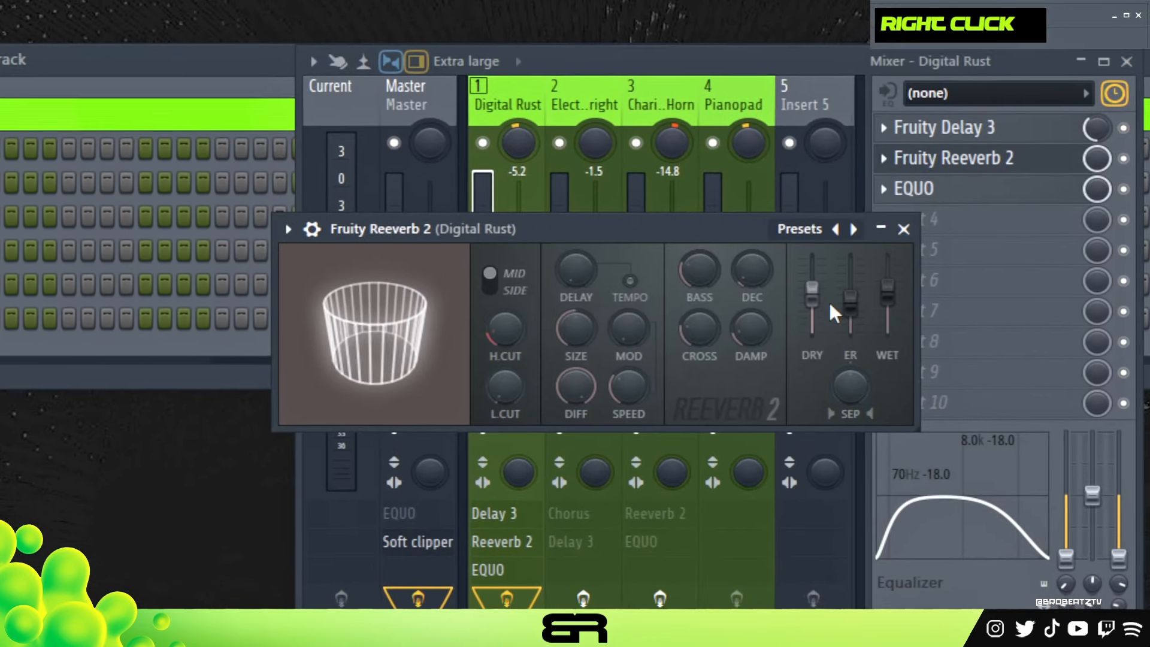
{"action": "right_click", "coordinate": [805, 261]}
{"action": "left_click", "coordinate": [805, 265]}
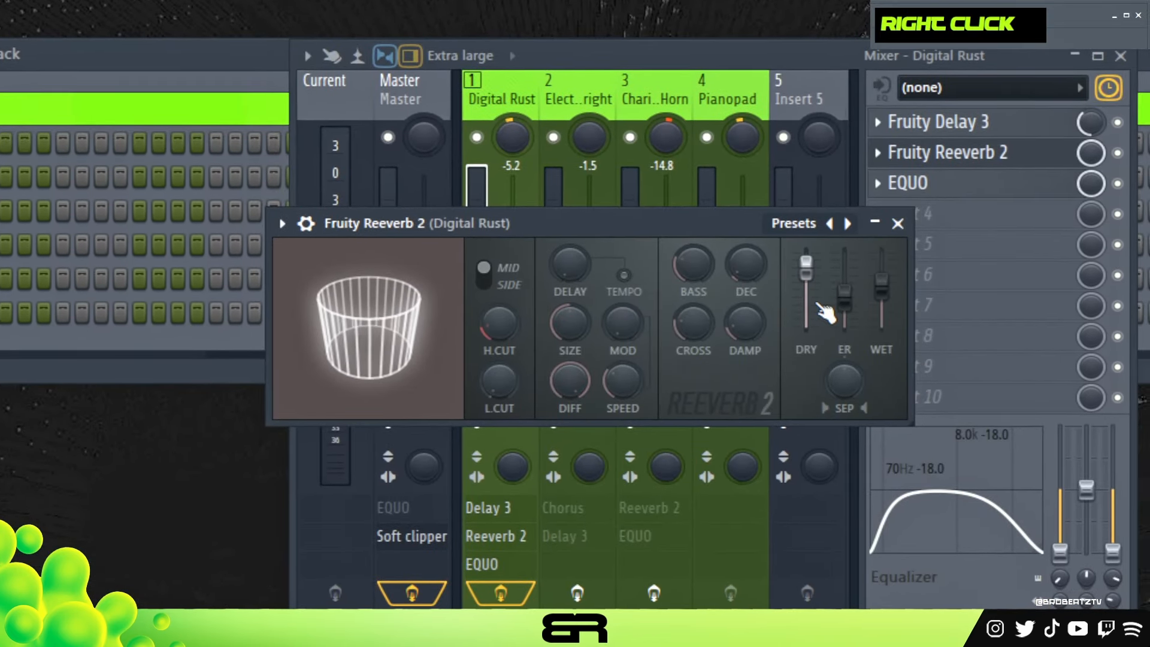
{"action": "left_click_drag", "start_coordinate": [806, 267], "coordinate": [805, 288]}
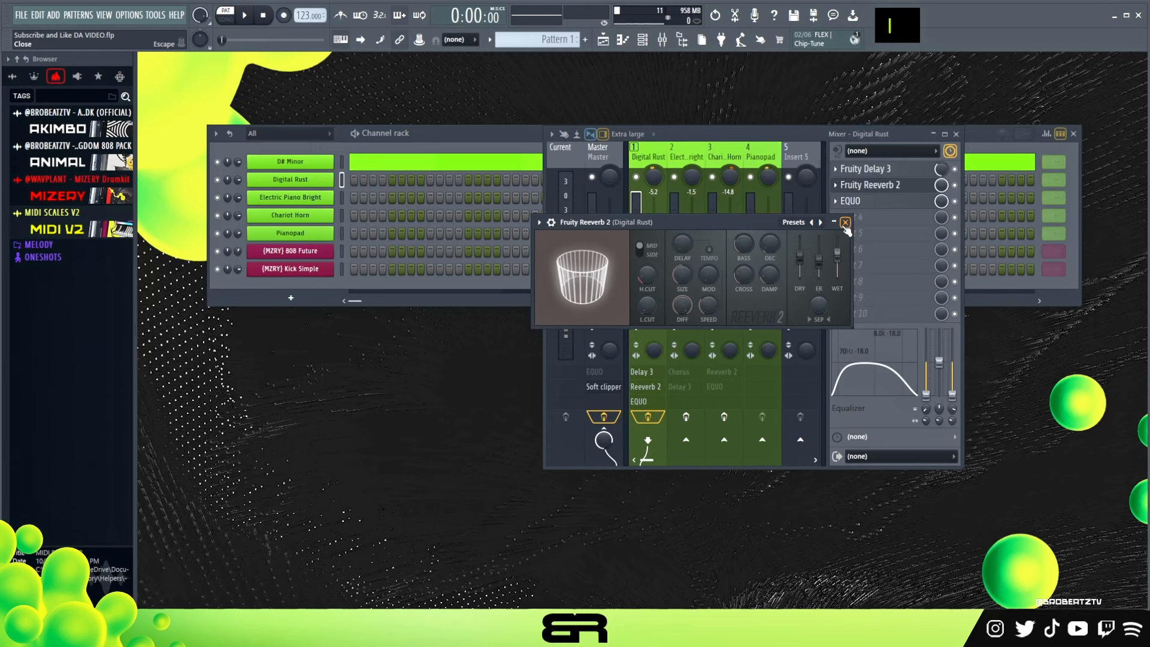
{"action": "left_click", "coordinate": [898, 245]}
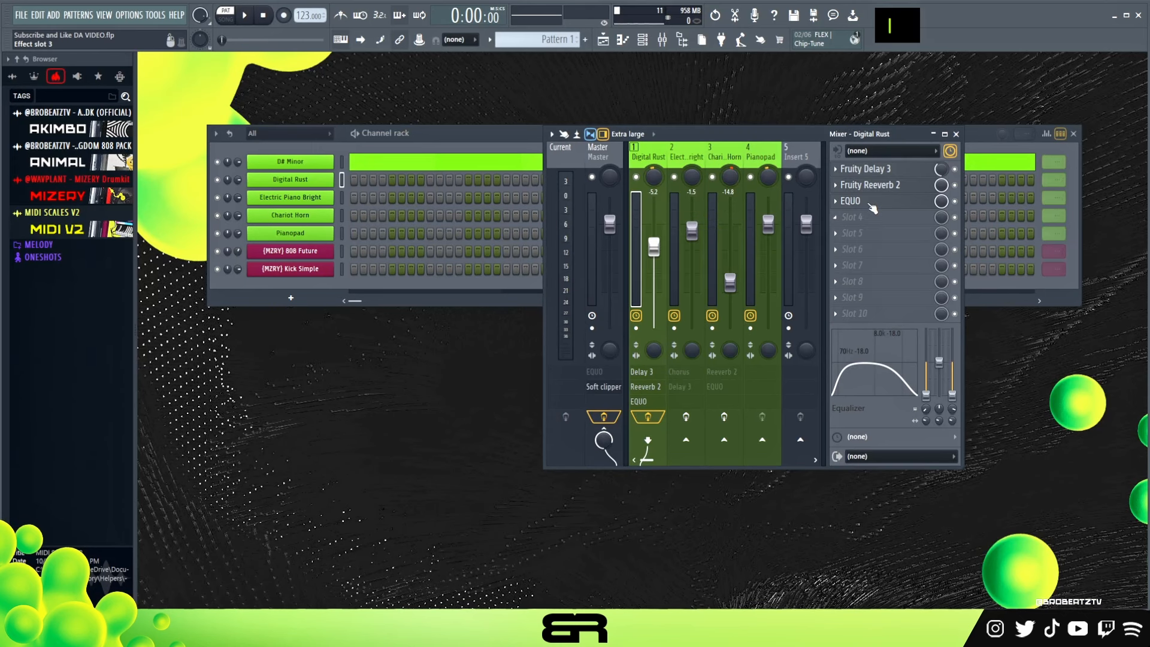
Inspect the EQUO curve on the Digital Rust track, disable the track's effects, and audition notes without them
{"action": "double_click", "coordinate": [869, 203]}
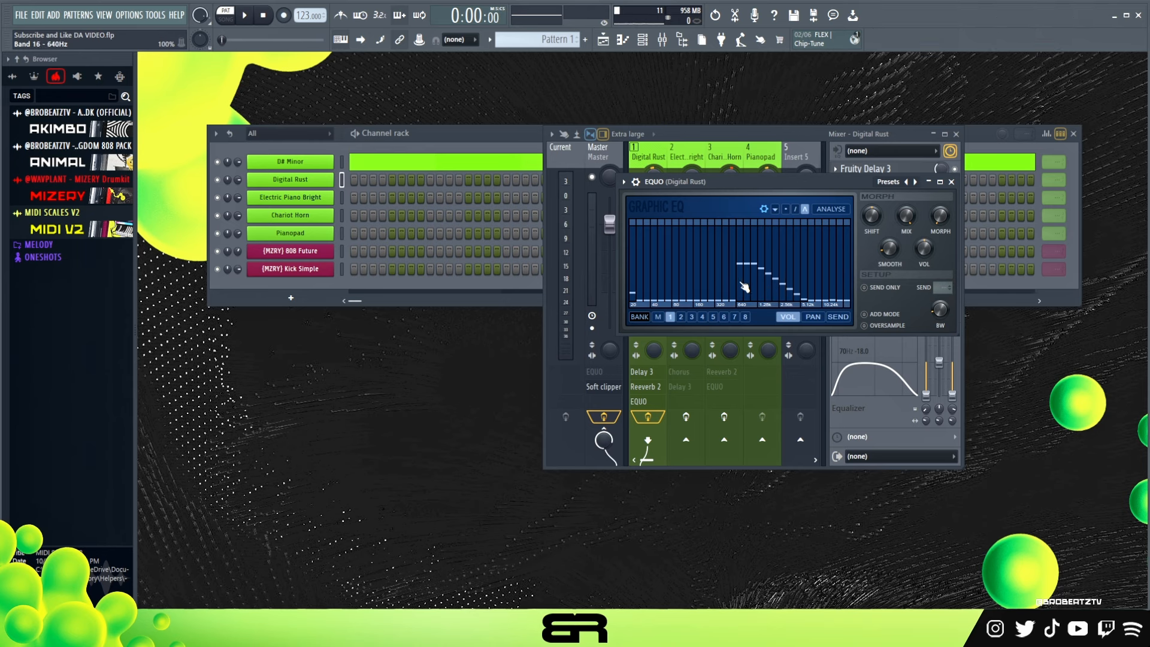
{"action": "left_click_drag", "start_coordinate": [773, 184], "coordinate": [609, 181]}
{"action": "left_click", "coordinate": [648, 417]}
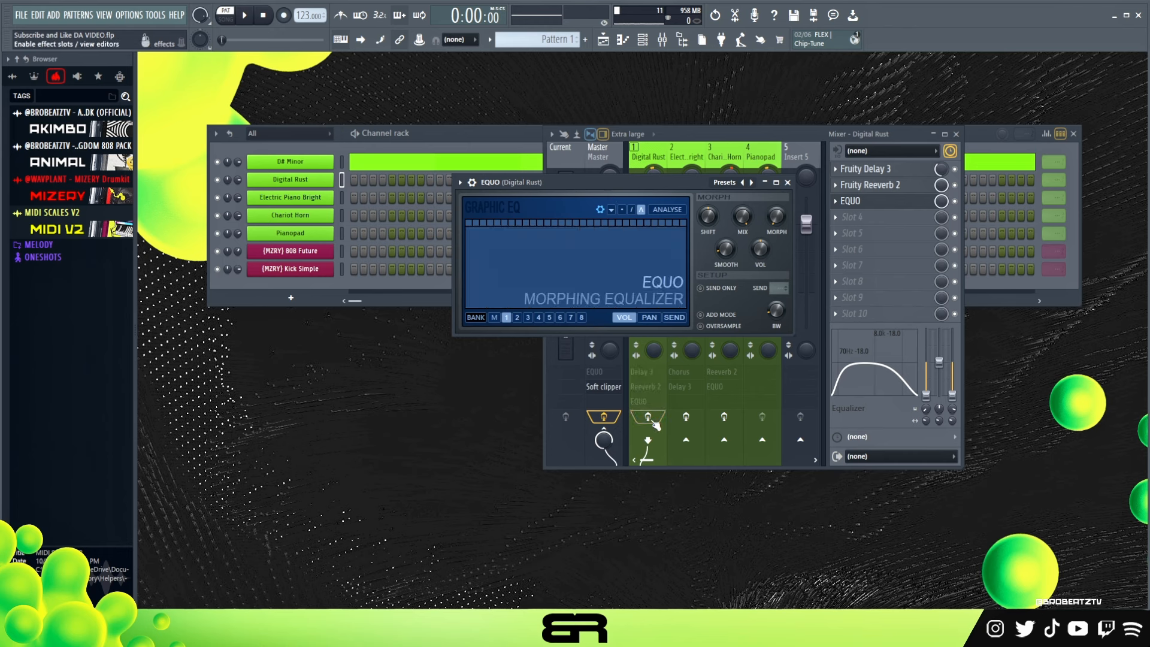
{"action": "key", "text": "space"}
{"action": "key", "text": "space"}
{"action": "key", "text": "a"}
{"action": "key", "text": "w"}
{"action": "key", "text": "f"}
{"action": "key", "text": "a"}
{"action": "key", "text": "w"}
{"action": "key", "text": "f"}
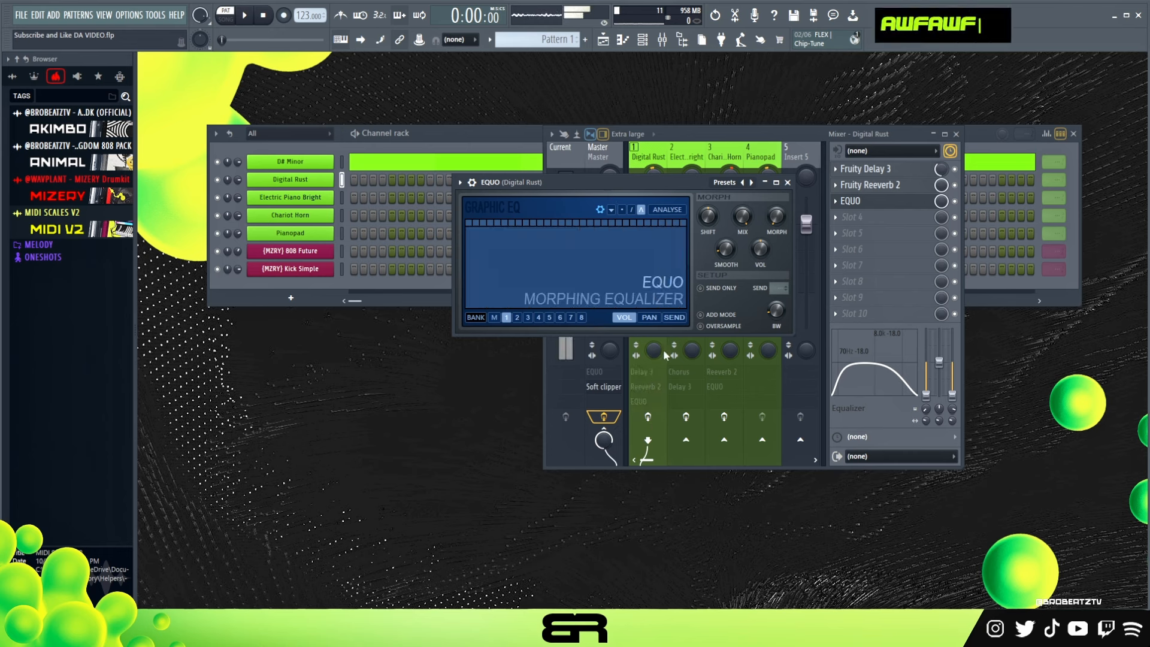
Re-enable the Digital Rust track's effects, play the same notes to compare, and close the EQUO
{"action": "left_click", "coordinate": [647, 418]}
{"action": "key", "text": "a"}
{"action": "key", "text": "w"}
{"action": "key", "text": "f"}
{"action": "key", "text": "a"}
{"action": "key", "text": "w"}
{"action": "key", "text": "f"}
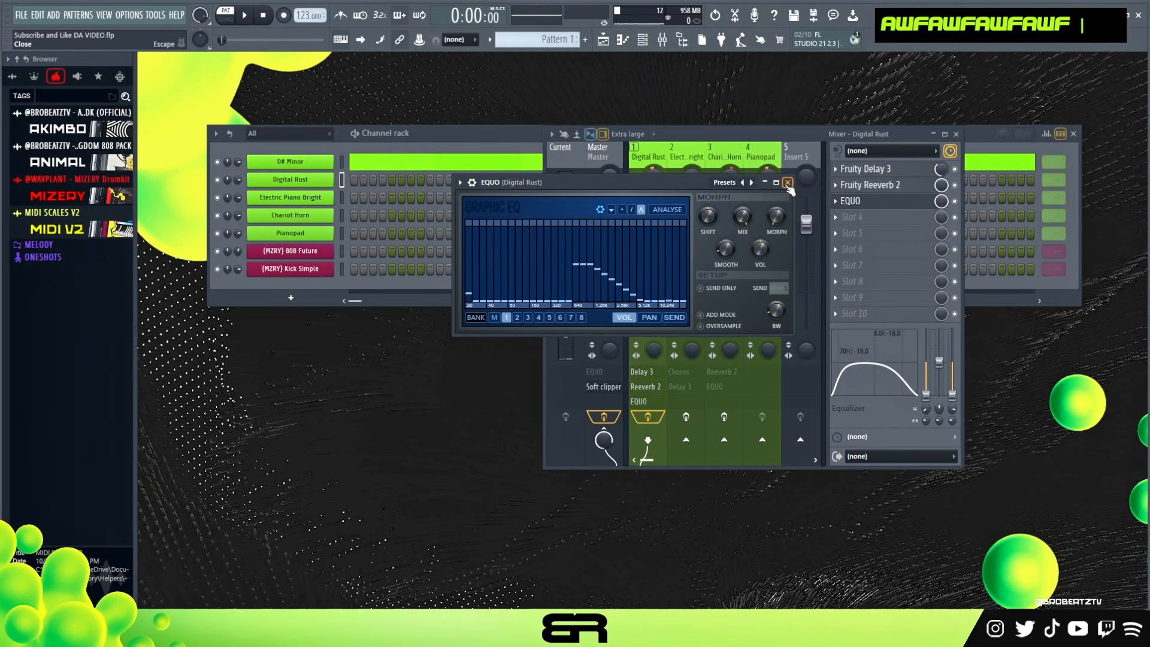
{"action": "left_click", "coordinate": [787, 183]}
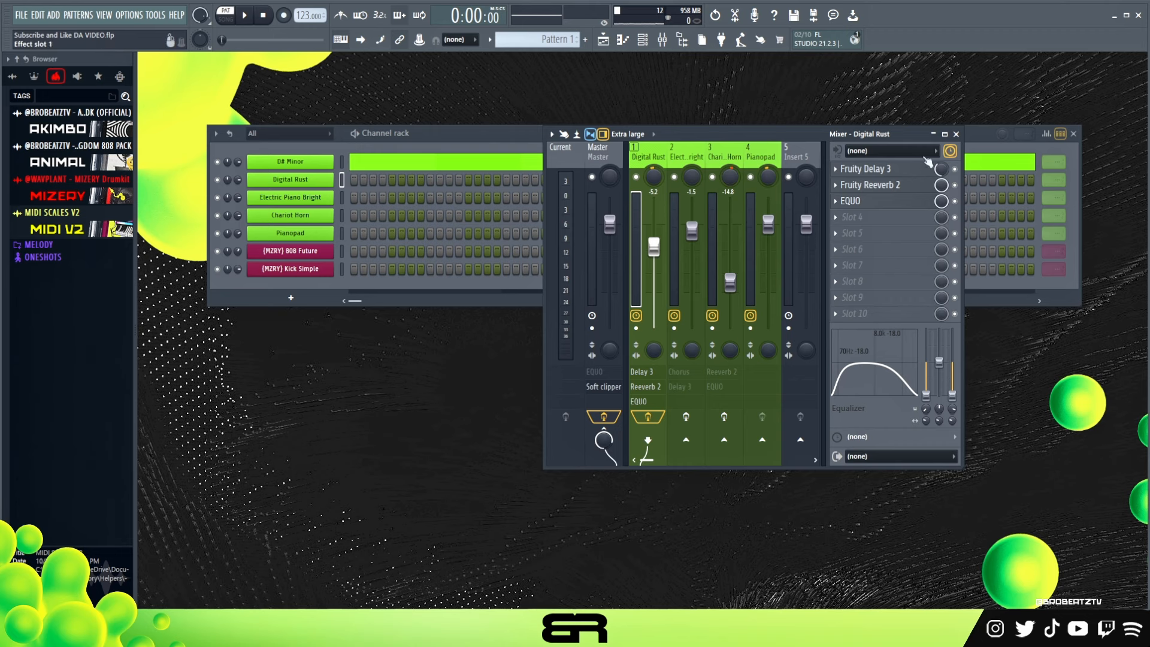
Close the mixer and open the piano roll for the Digital Rust channel
{"action": "left_click", "coordinate": [957, 134]}
{"action": "right_click", "coordinate": [292, 173]}
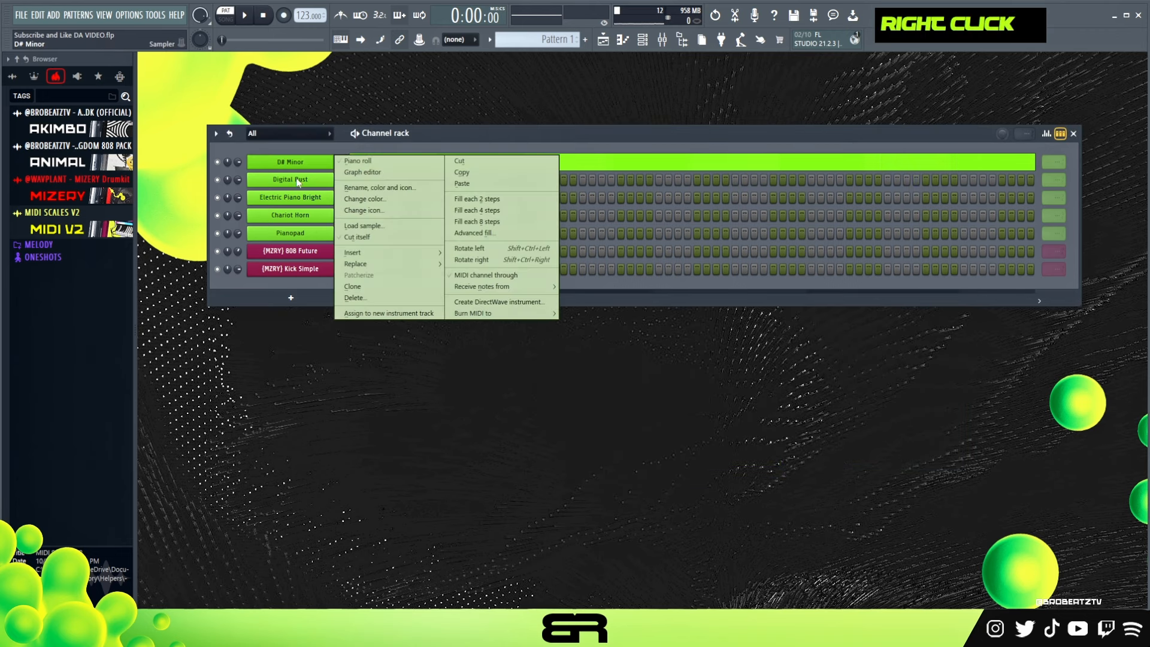
{"action": "left_click", "coordinate": [348, 190]}
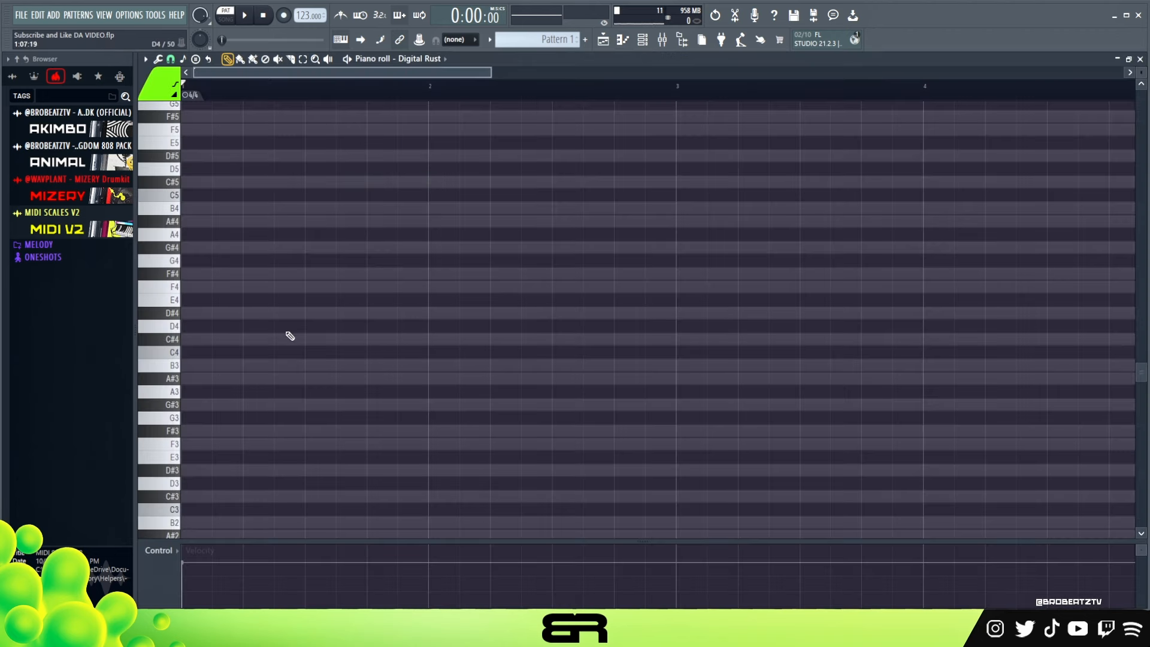
Place a D#4 note at the start of bar 1 and try a duplicate directly after it
{"action": "left_click", "coordinate": [205, 314]}
{"action": "left_click", "coordinate": [195, 312], "text": "ctrl"}
{"action": "left_click", "coordinate": [195, 318], "text": "shift"}
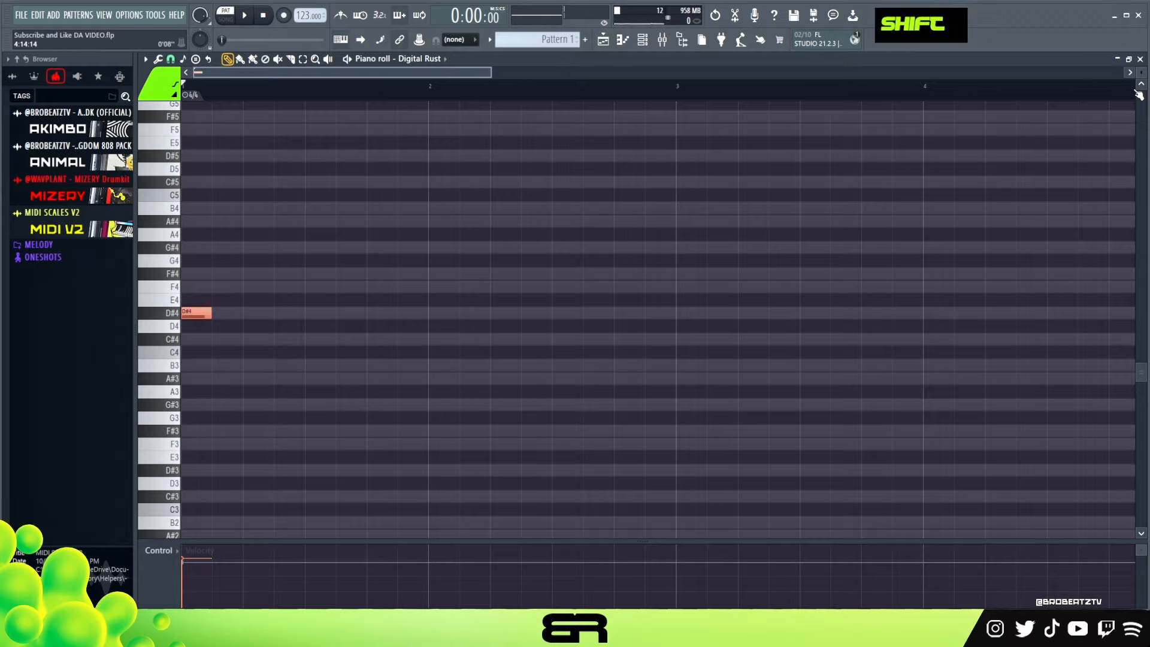
{"action": "scroll", "coordinate": [1138, 95], "scroll_direction": "up", "scroll_amount": 2}
{"action": "left_click", "coordinate": [202, 316]}
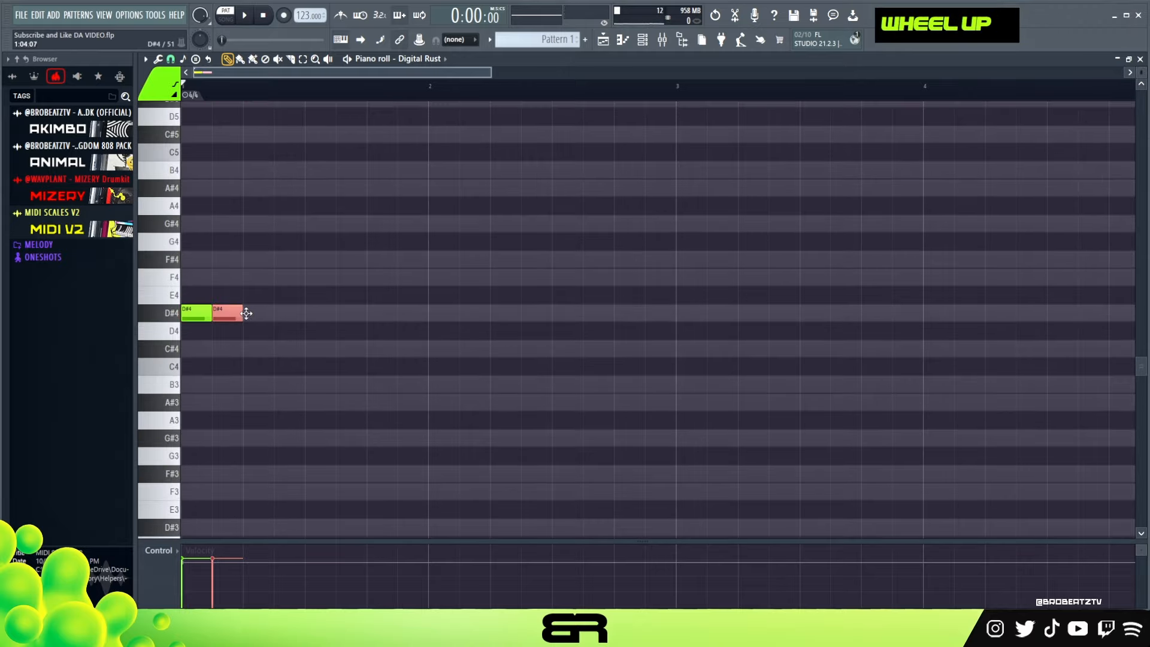
{"action": "mouse_move", "coordinate": [202, 317]}
{"action": "left_mouse_down"}
{"action": "mouse_move", "coordinate": [234, 279]}
{"action": "mouse_move", "coordinate": [201, 316]}
{"action": "left_mouse_up"}
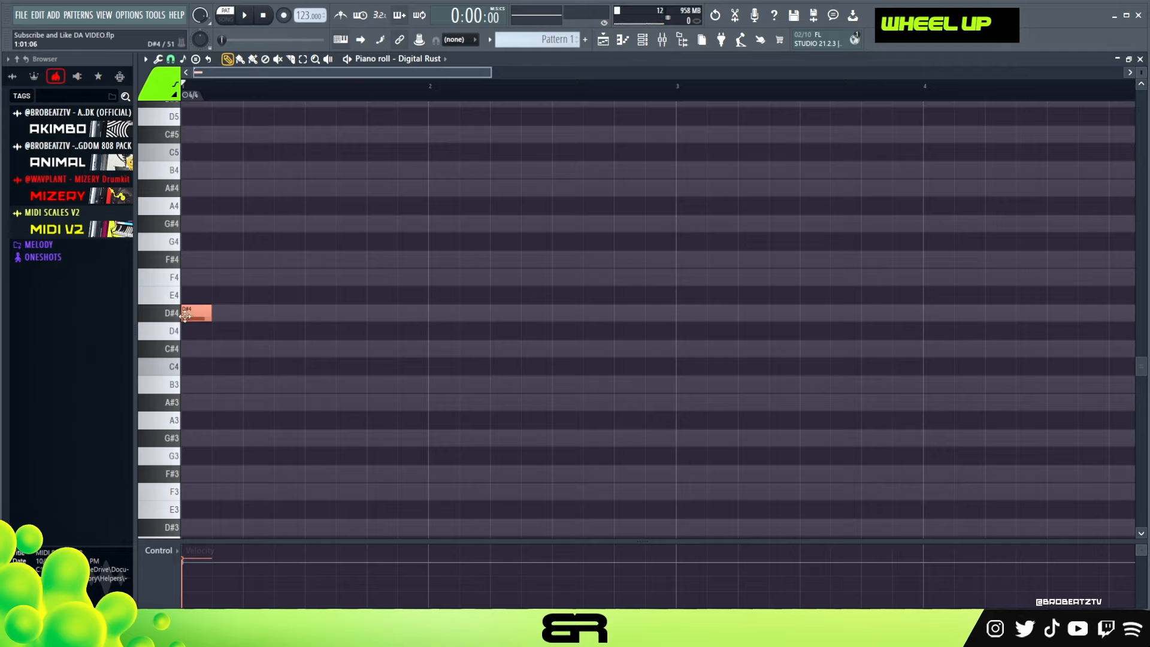
{"action": "left_click", "coordinate": [196, 259]}
{"action": "right_click", "coordinate": [257, 289]}
{"action": "left_click", "coordinate": [255, 278]}
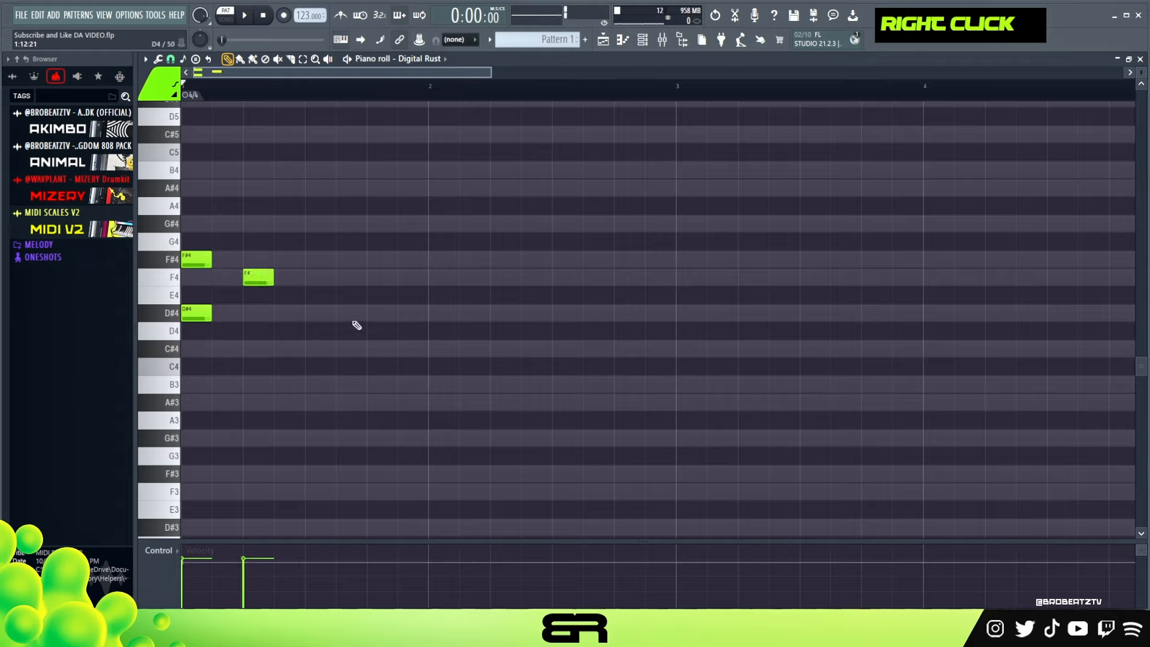
{"action": "left_click_drag", "start_coordinate": [193, 248], "coordinate": [381, 264]}
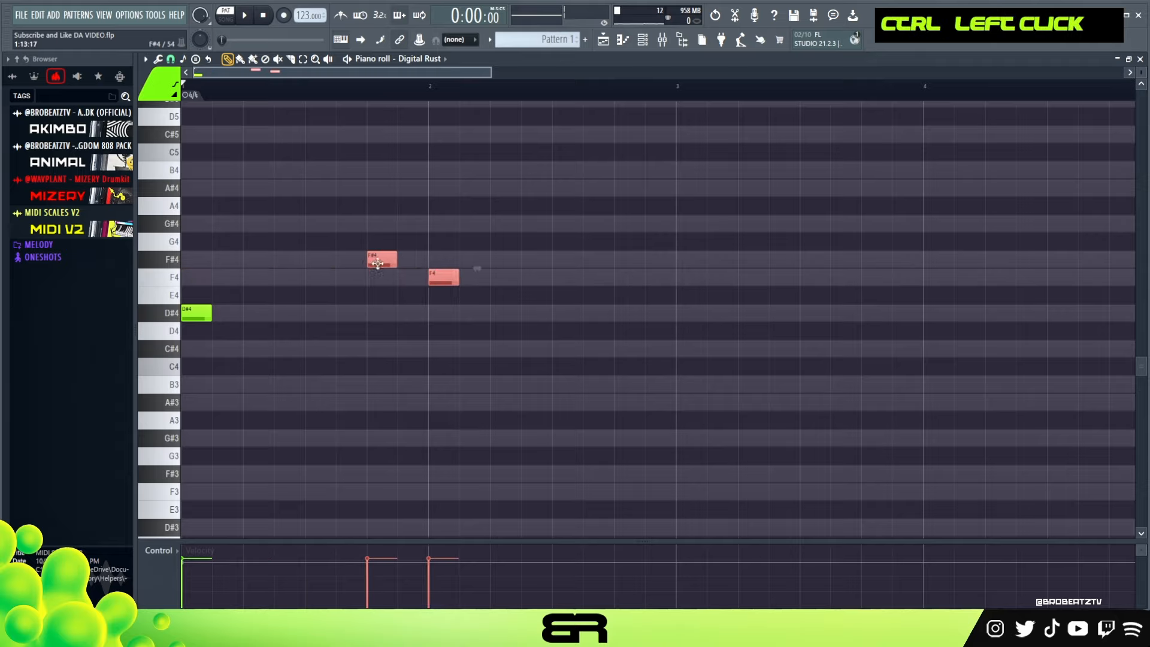
{"action": "right_click", "coordinate": [413, 272]}
{"action": "left_click_drag", "start_coordinate": [447, 277], "coordinate": [509, 277]}
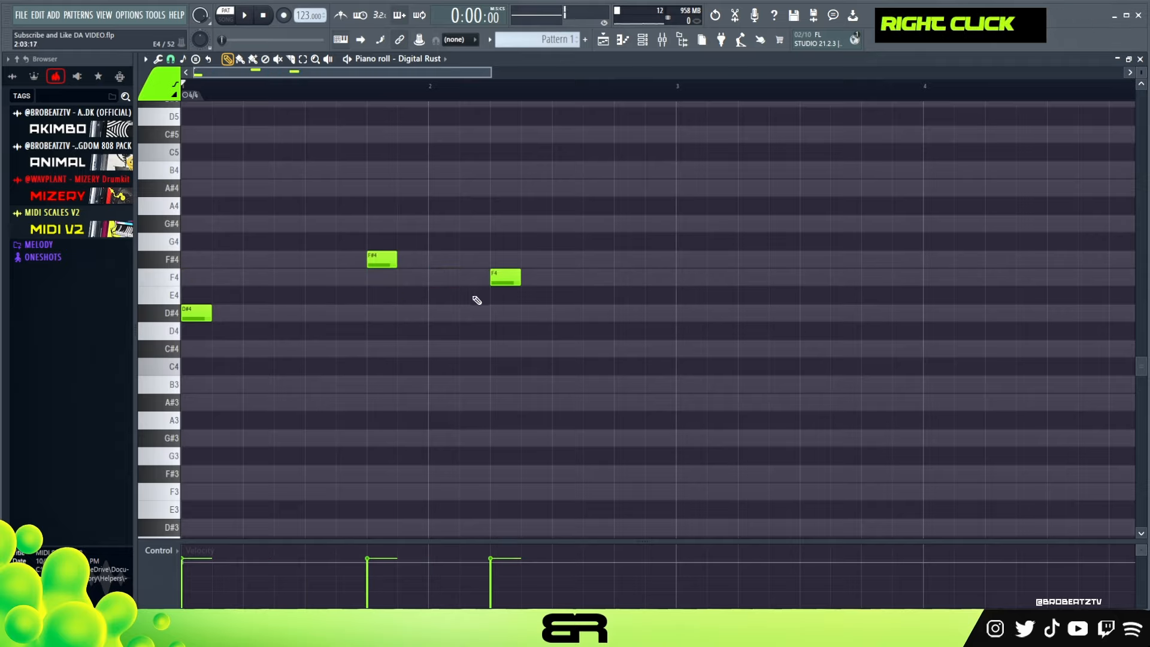
{"action": "right_click", "coordinate": [505, 277]}
{"action": "right_click", "coordinate": [381, 259]}
Place a B3 note at step 5 of bar 2 and a C#4 note at the start of bar 3
{"action": "left_click", "coordinate": [192, 313], "text": "ctrl"}
{"action": "left_click", "coordinate": [184, 314], "text": "shift"}
{"action": "left_click_drag", "start_coordinate": [184, 314], "coordinate": [328, 340]}
{"action": "right_click", "coordinate": [226, 398]}
{"action": "left_click", "coordinate": [194, 382], "text": "ctrl"}
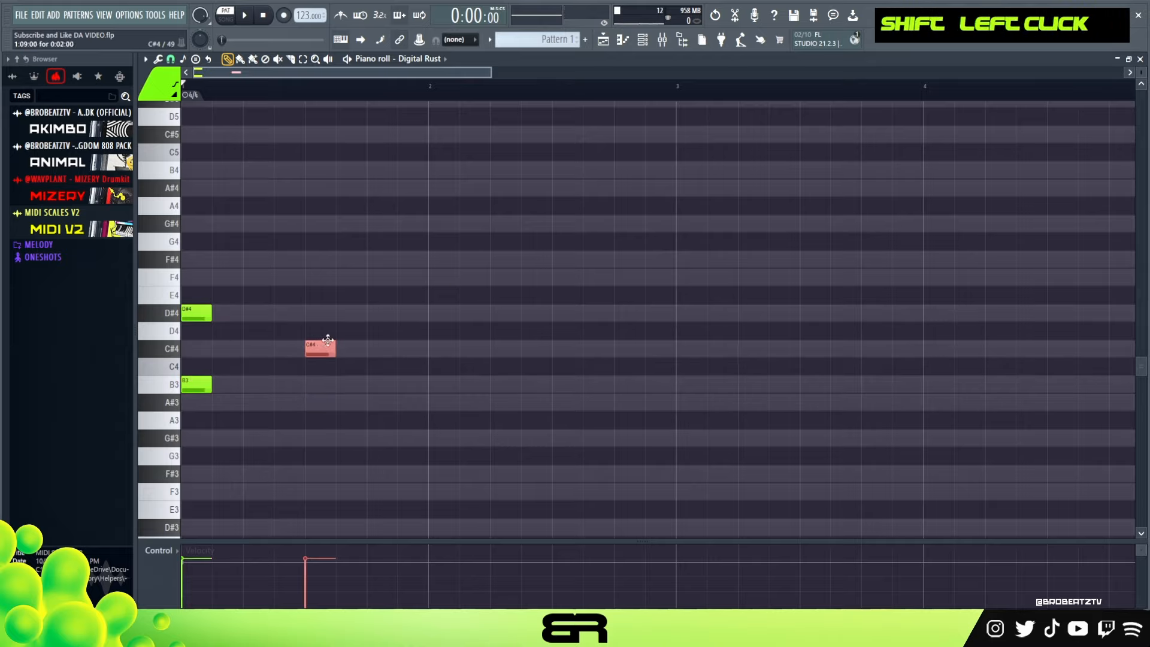
{"action": "left_click", "coordinate": [210, 384], "text": "ctrl+shift"}
{"action": "left_click_drag", "start_coordinate": [215, 385], "coordinate": [524, 384]}
{"action": "right_click", "coordinate": [568, 428]}
{"action": "left_click_drag", "start_coordinate": [646, 343], "coordinate": [705, 343]}
Duplicate the D#4 note to step 13 of bar 1 and the C#4 note to step 13 of bar 3
{"action": "left_click", "coordinate": [197, 312], "text": "ctrl"}
{"action": "left_click_drag", "start_coordinate": [197, 313], "coordinate": [383, 312]}
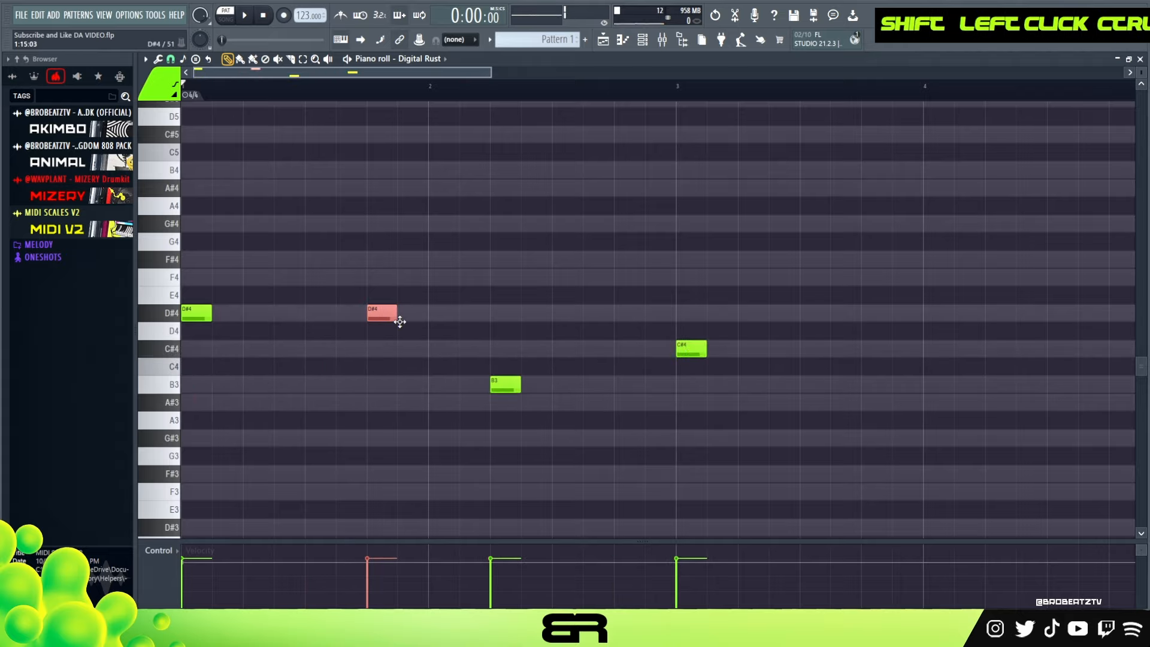
{"action": "left_click", "coordinate": [695, 355], "text": "ctrl"}
{"action": "left_click_drag", "start_coordinate": [696, 357], "coordinate": [874, 358]}
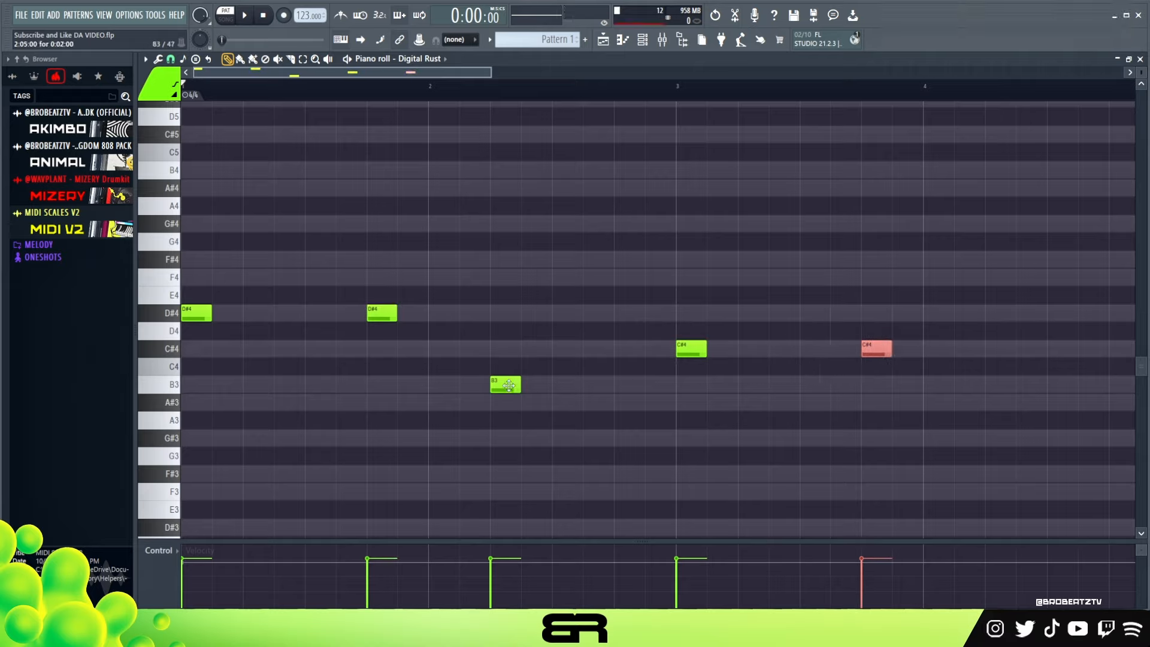
Change the bar 2 note to C#4 and both bar 3 notes to B3
{"action": "left_click_drag", "start_coordinate": [506, 384], "coordinate": [506, 349]}
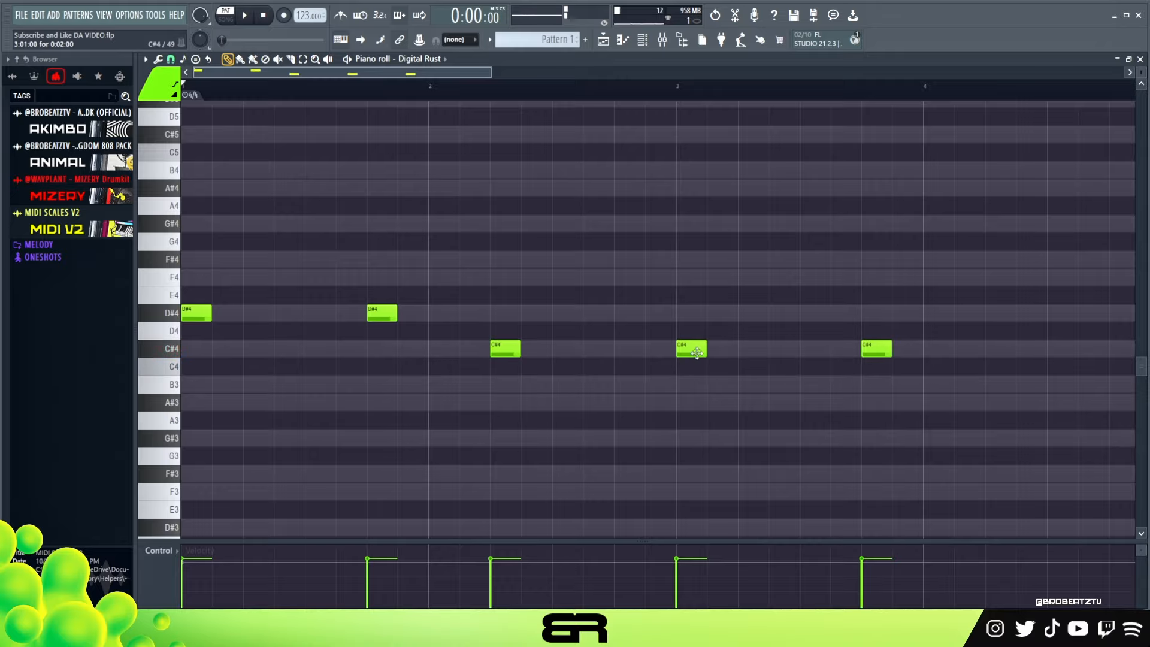
{"action": "left_click_drag", "start_coordinate": [692, 349], "coordinate": [692, 384]}
{"action": "left_click", "coordinate": [869, 385]}
{"action": "right_click", "coordinate": [879, 352]}
Duplicate the bar 2 C#4 note to step 5 of bar 4 and play the bass line
{"action": "left_click", "coordinate": [516, 352], "text": "ctrl"}
{"action": "mouse_move", "coordinate": [514, 351]}
{"action": "left_mouse_down"}
{"action": "mouse_move", "coordinate": [1022, 372]}
{"action": "mouse_move", "coordinate": [1000, 375]}
{"action": "left_mouse_up"}
{"action": "right_click", "coordinate": [873, 275], "text": "ctrl"}
{"action": "key", "text": "space"}
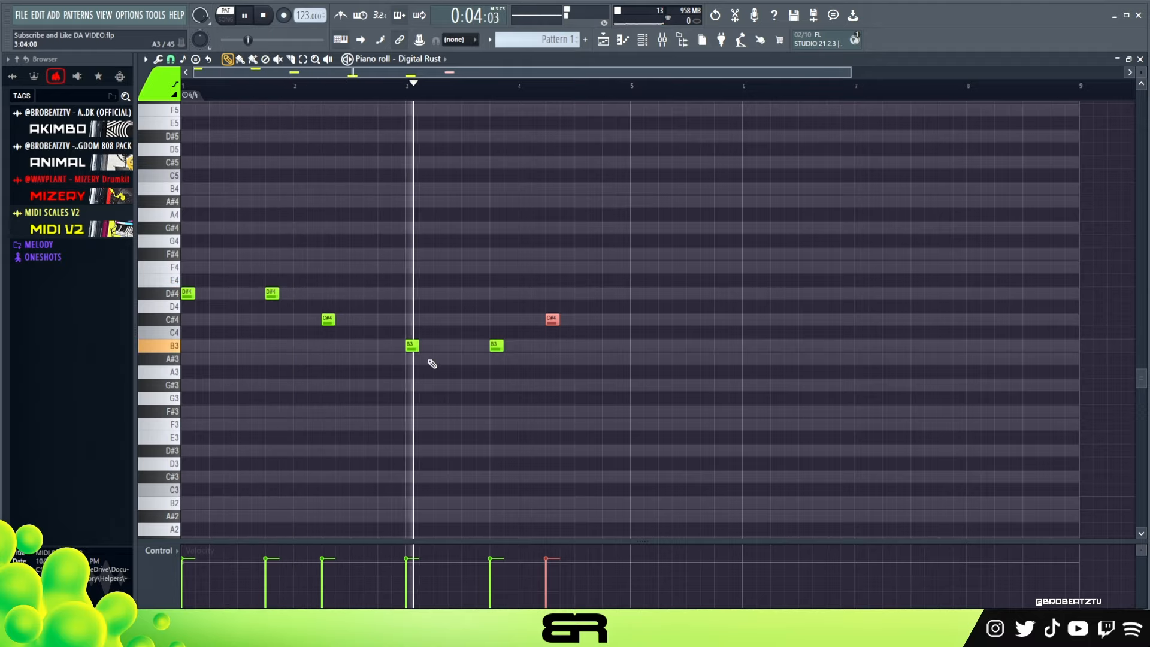
{"action": "right_click", "coordinate": [607, 396]}
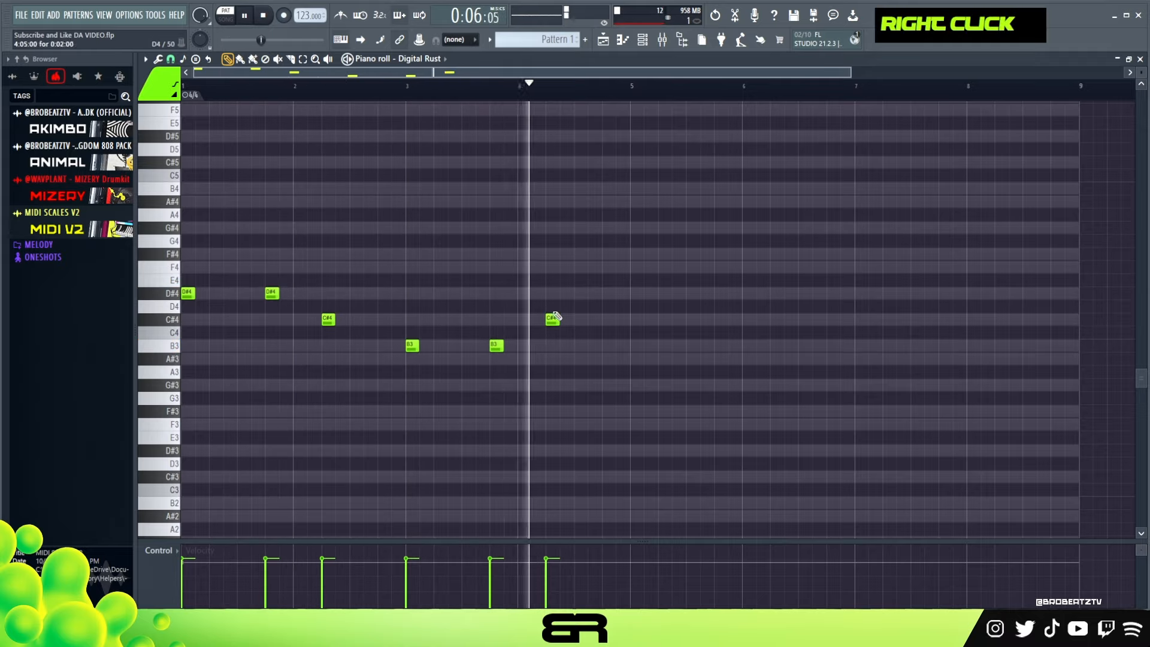
{"action": "key", "text": "space"}
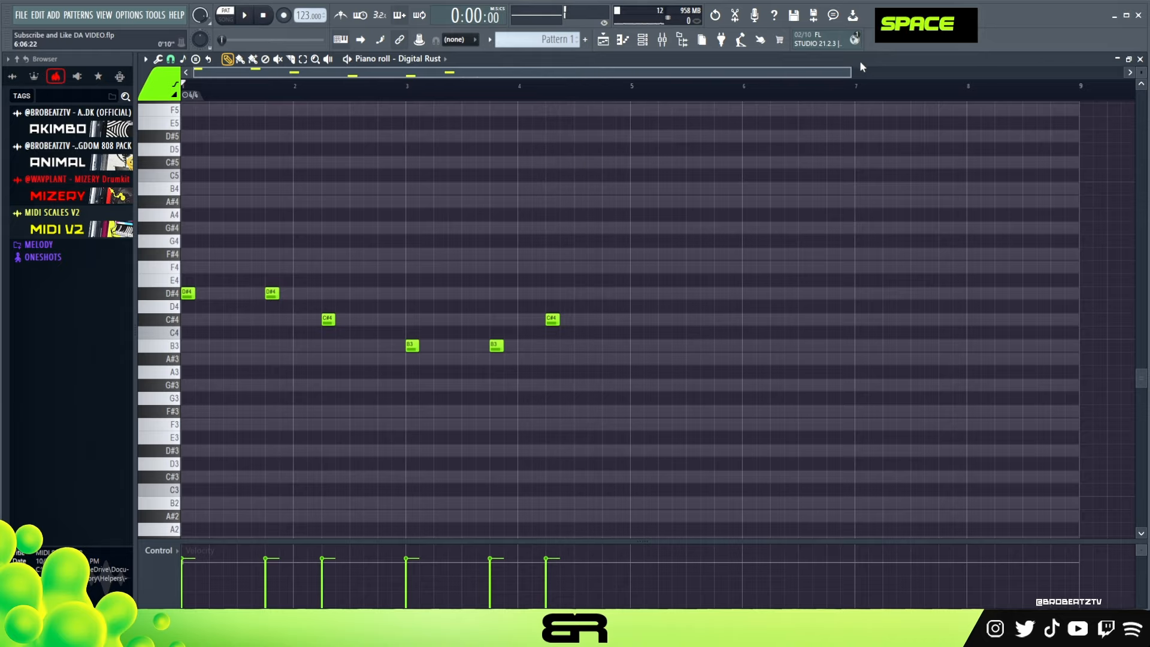
Duplicate all six bass notes across the four bars one octave higher
{"action": "left_click_drag", "start_coordinate": [855, 73], "coordinate": [505, 99]}
{"action": "scroll", "coordinate": [524, 190], "scroll_direction": "up", "scroll_amount": 3}
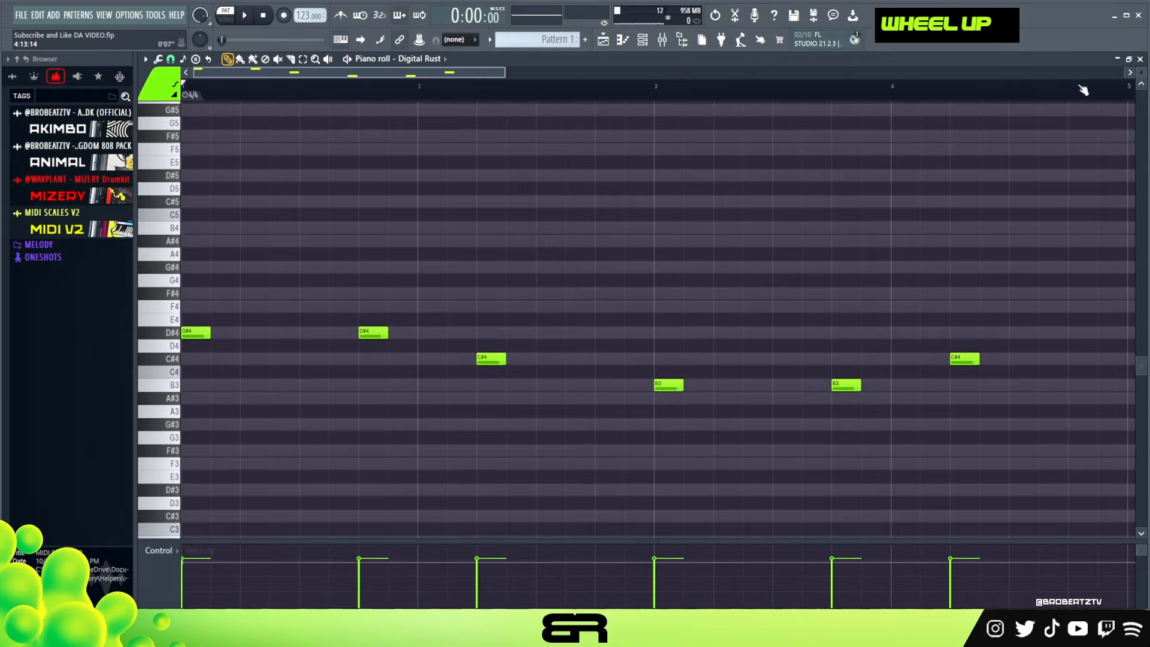
{"action": "left_click_drag", "start_coordinate": [1147, 74], "coordinate": [1146, 74]}
{"action": "scroll", "coordinate": [399, 303], "scroll_direction": "up", "scroll_amount": 1}
{"action": "left_click_drag", "start_coordinate": [1049, 343], "coordinate": [33, 474]}
{"action": "right_click", "coordinate": [733, 307]}
{"action": "left_click_drag", "start_coordinate": [1025, 327], "coordinate": [111, 482]}
{"action": "right_click", "coordinate": [520, 322]}
{"action": "left_click_drag", "start_coordinate": [239, 336], "coordinate": [188, 396]}
{"action": "mouse_move", "coordinate": [191, 376]}
{"action": "left_mouse_down"}
{"action": "mouse_move", "coordinate": [216, 377]}
{"action": "mouse_move", "coordinate": [190, 371]}
{"action": "left_mouse_up"}
{"action": "right_click", "coordinate": [224, 374]}
{"action": "mouse_move", "coordinate": [1033, 336]}
{"action": "left_mouse_down"}
{"action": "mouse_move", "coordinate": [259, 506]}
{"action": "mouse_move", "coordinate": [194, 503]}
{"action": "left_mouse_up"}
{"action": "mouse_move", "coordinate": [200, 375]}
{"action": "left_mouse_down"}
{"action": "mouse_move", "coordinate": [226, 375]}
{"action": "mouse_move", "coordinate": [201, 375]}
{"action": "left_mouse_up"}
{"action": "key", "text": "ctrl+Up"}
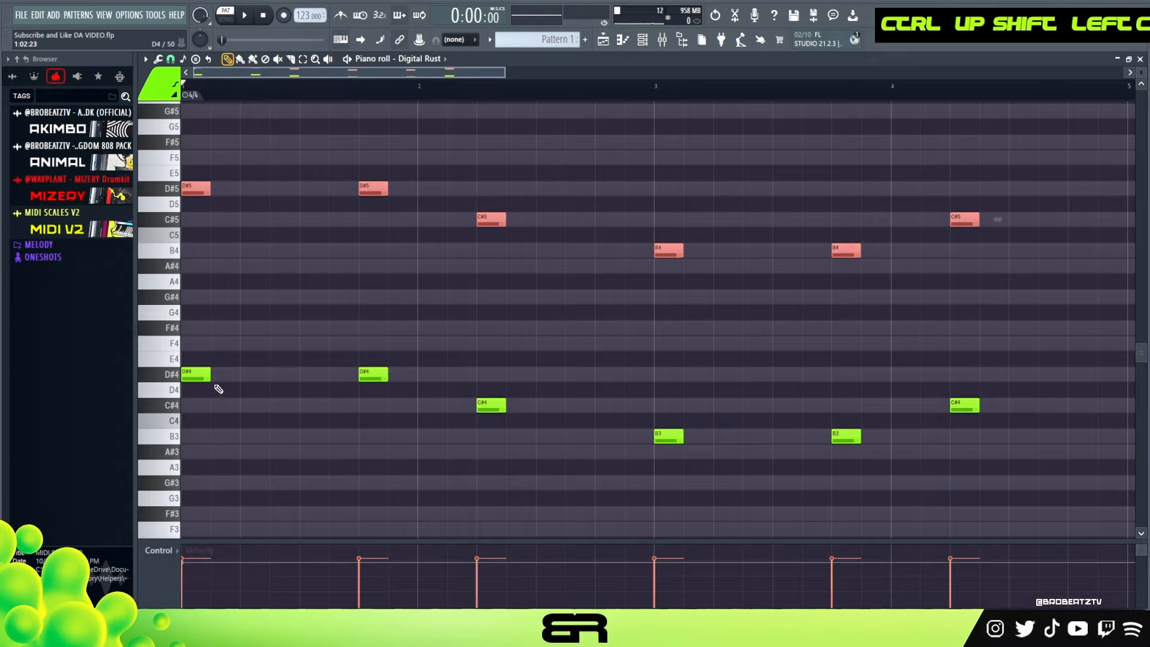
Duplicate the D#5 note at the start of bar 1 and raise the copy seven semitones to A#5
{"action": "scroll", "coordinate": [377, 347], "scroll_direction": "up", "scroll_amount": 2}
{"action": "right_click", "coordinate": [285, 323]}
{"action": "left_click", "coordinate": [195, 281], "text": "ctrl"}
{"action": "mouse_move", "coordinate": [196, 281]}
{"action": "left_mouse_down"}
{"action": "mouse_move", "coordinate": [234, 284]}
{"action": "mouse_move", "coordinate": [196, 281]}
{"action": "left_mouse_up"}
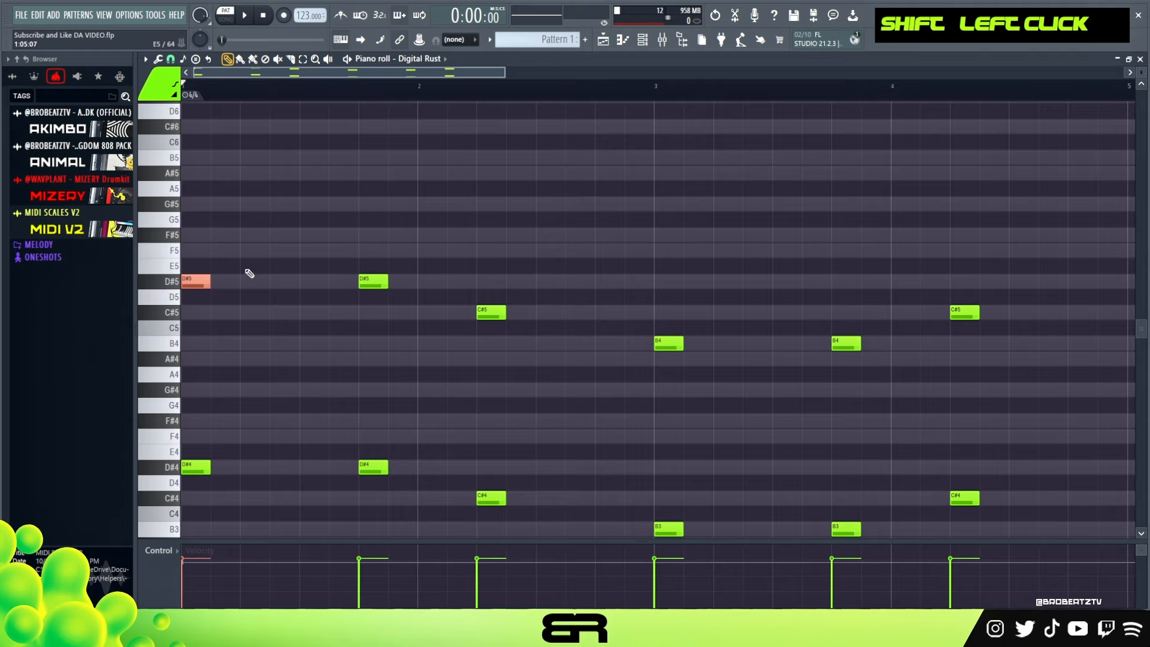
{"action": "key", "text": "shift+Up"}
{"action": "key", "text": "shift+Up"}
{"action": "key", "text": "shift+Up"}
{"action": "key", "text": "shift+Up"}
{"action": "key", "text": "shift+Up"}
{"action": "key", "text": "shift+Up"}
{"action": "key", "text": "shift+Up"}
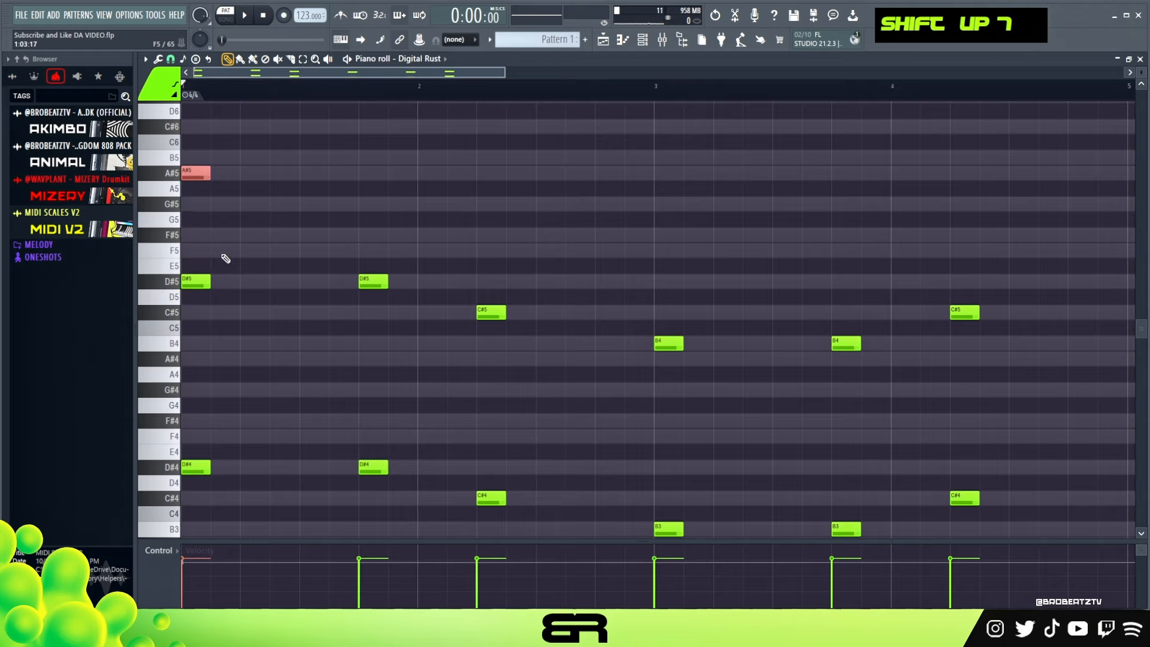
{"action": "scroll", "coordinate": [241, 274], "scroll_direction": "up", "scroll_amount": 1}
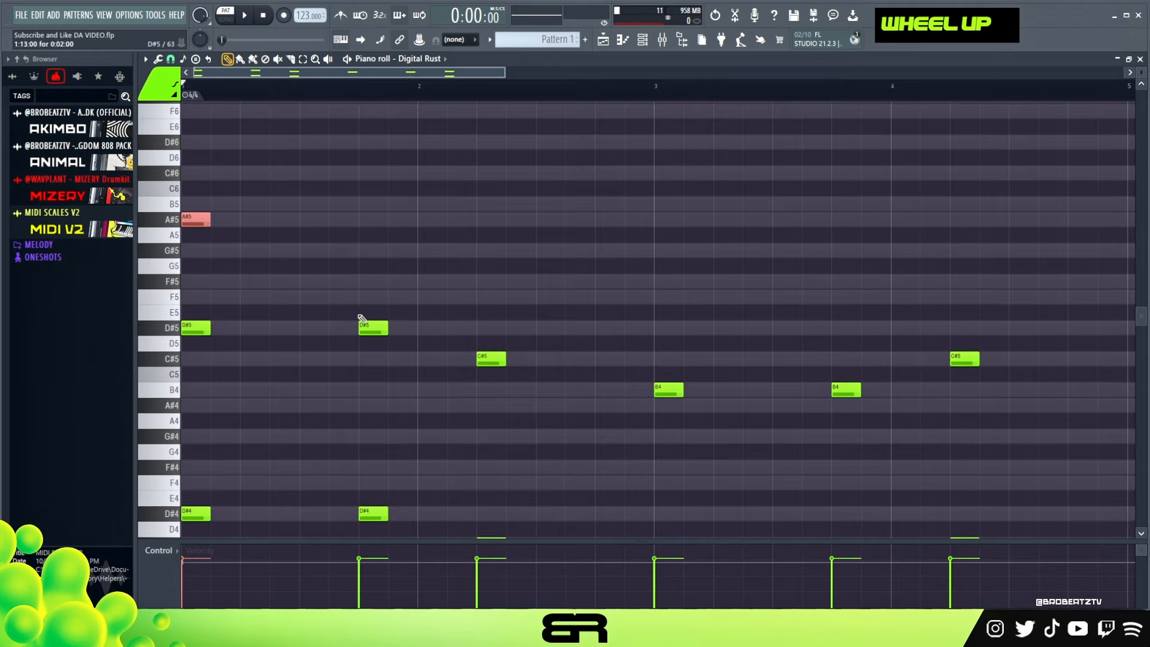
{"action": "right_click", "coordinate": [270, 275]}
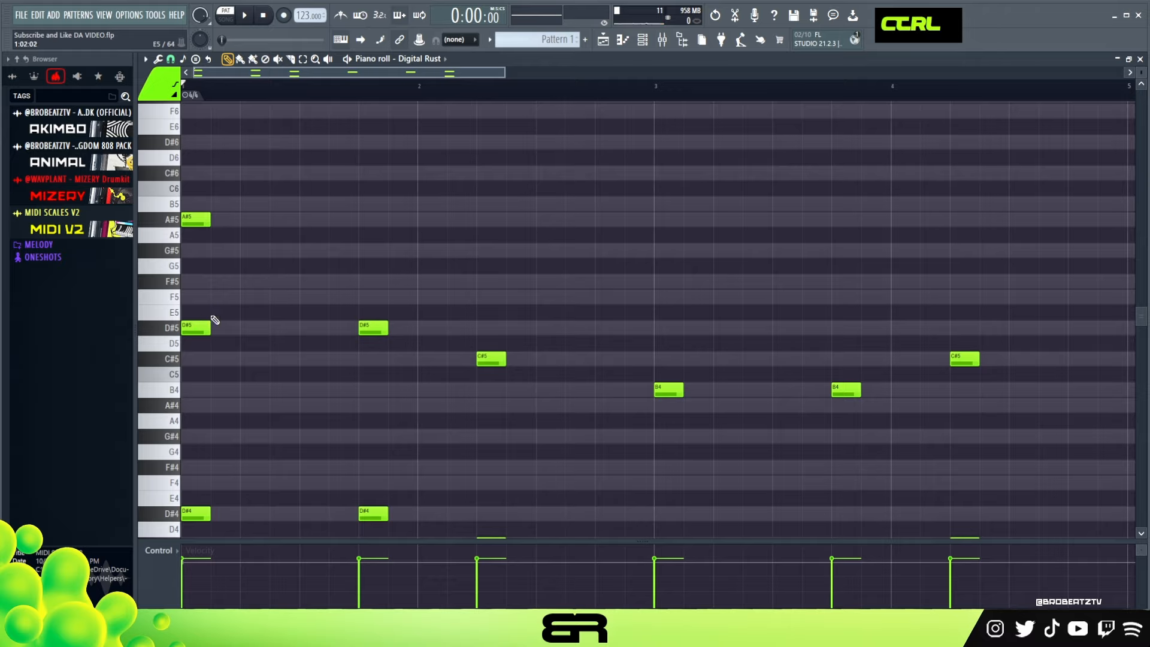
Duplicate the D#5 note at the start of bar 1 an octave up to add a D#6
{"action": "left_click", "coordinate": [189, 328], "text": "ctrl"}
{"action": "key", "text": "ctrl+Up"}
{"action": "scroll", "coordinate": [269, 326], "scroll_direction": "up", "scroll_amount": 2}
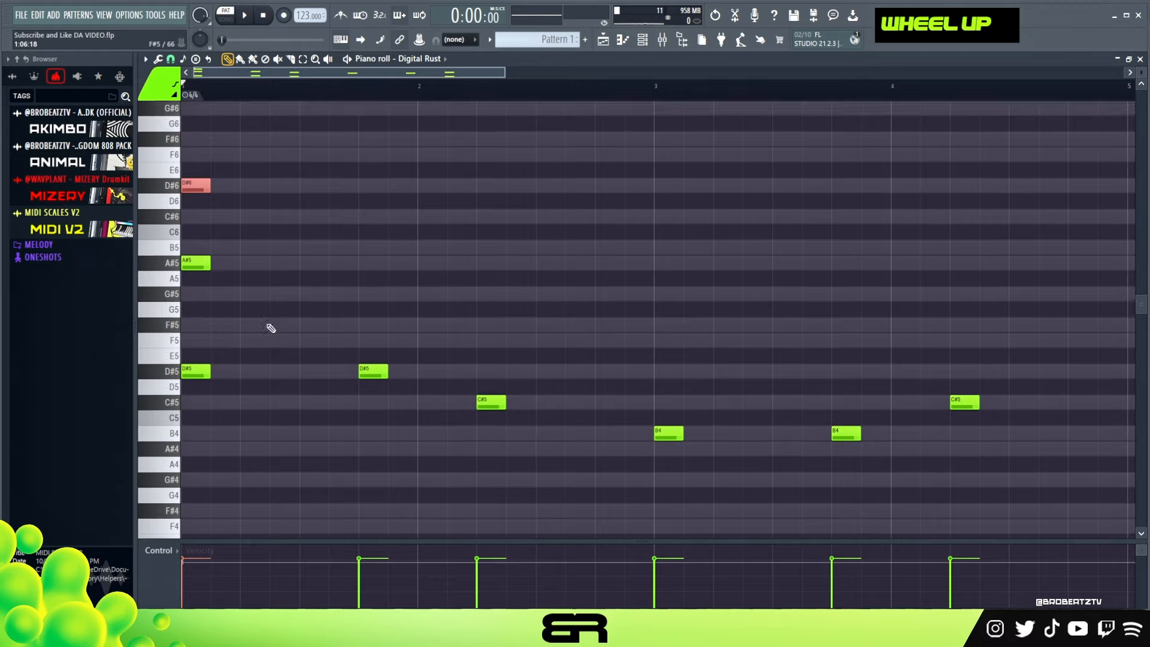
{"action": "right_click", "coordinate": [303, 312]}
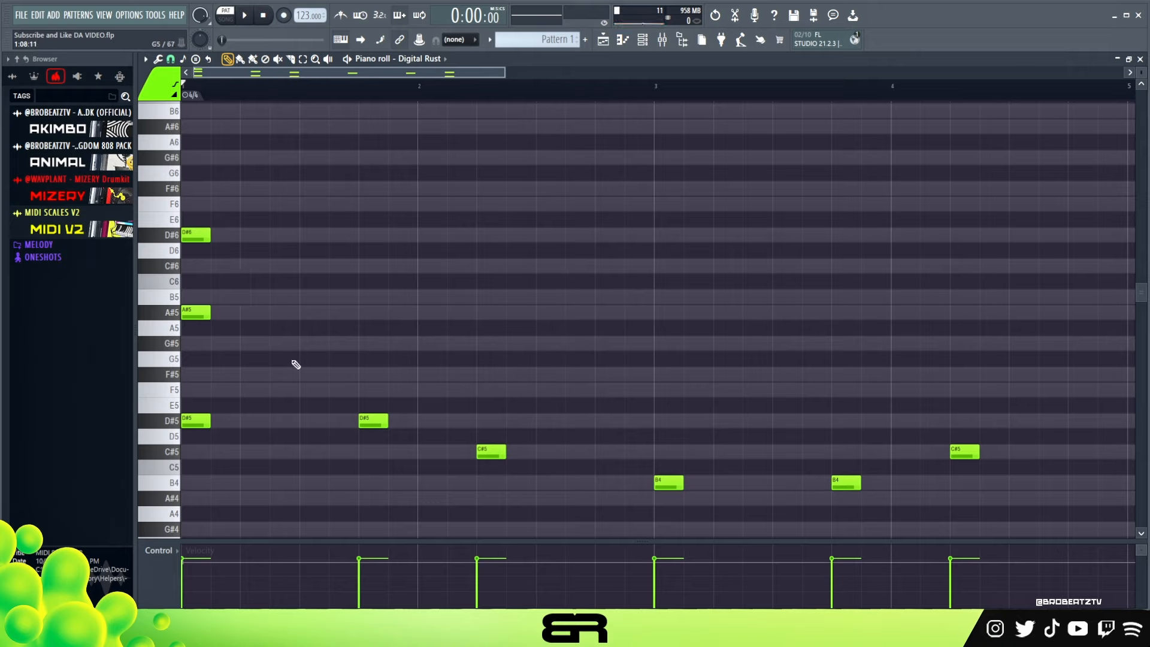
Copy the first chord's D#5 and A#5 to step 7 of bar 1 and place trial F5, F#5 and G#5 notes between them
{"action": "key", "text": "ctrl"}
{"action": "left_click_drag", "start_coordinate": [209, 304], "coordinate": [197, 440], "text": "ctrl"}
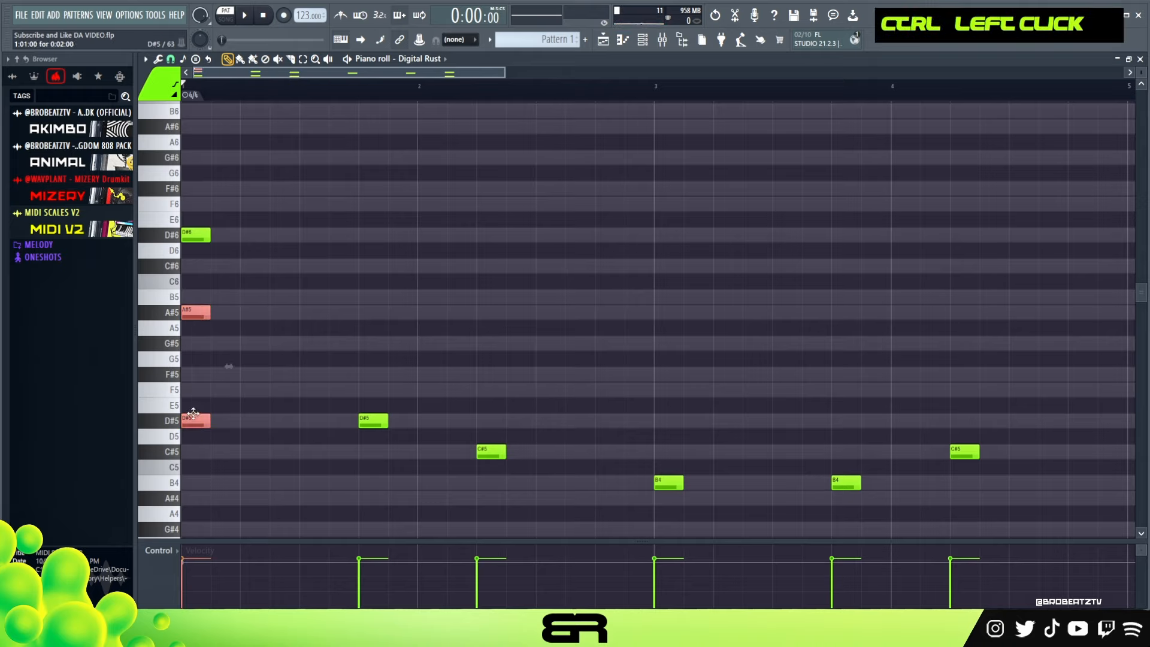
{"action": "left_click_drag", "start_coordinate": [204, 314], "coordinate": [273, 317], "text": "shift"}
{"action": "right_click", "coordinate": [263, 424]}
{"action": "left_click", "coordinate": [277, 373]}
{"action": "right_click", "coordinate": [276, 361], "text": "alt"}
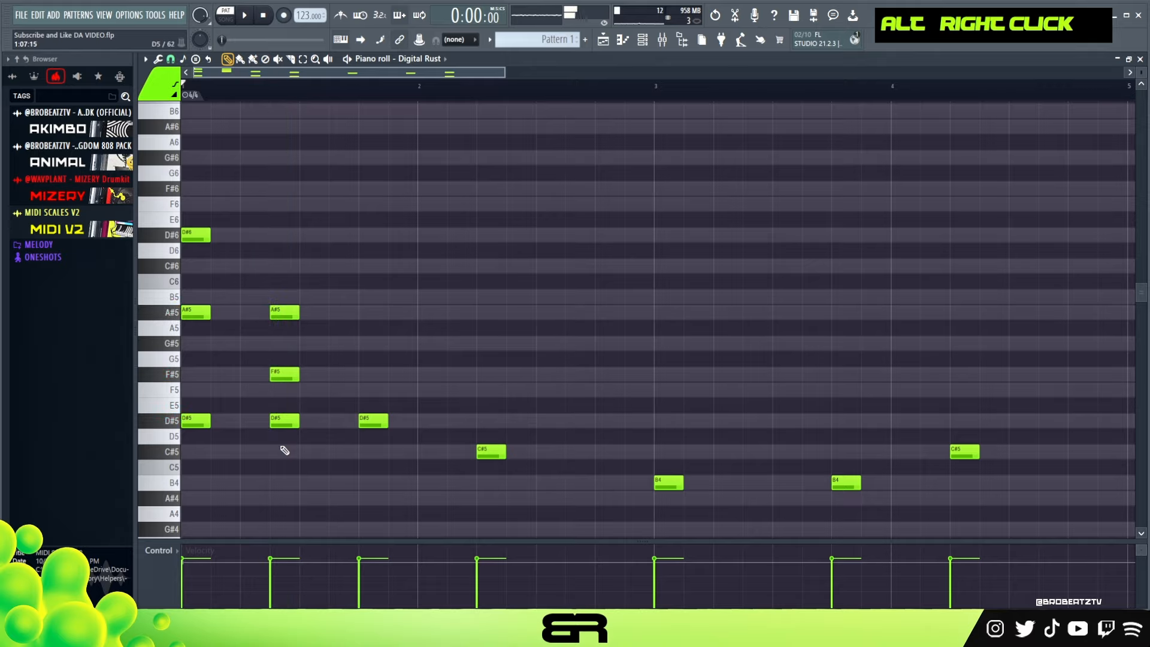
{"action": "left_click", "coordinate": [272, 350]}
{"action": "left_click", "coordinate": [272, 389]}
Raise the three trial notes an octave and delete the copied D#5 and A#5 beneath them
{"action": "left_click_drag", "start_coordinate": [267, 392], "coordinate": [316, 346], "text": "ctrl"}
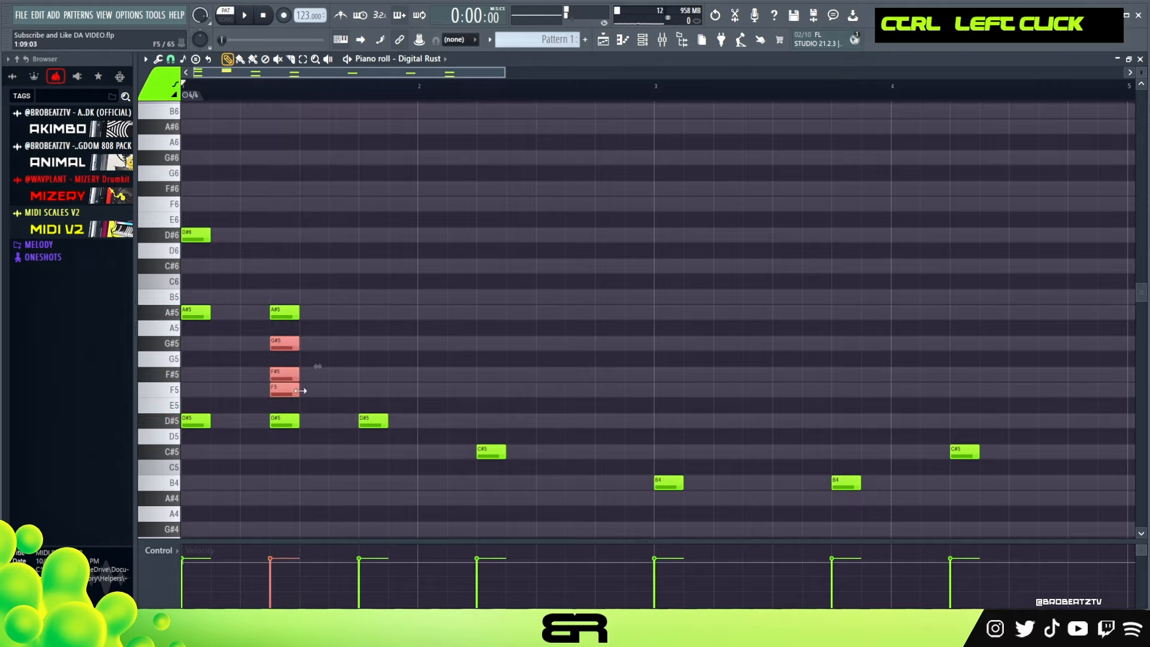
{"action": "key", "text": "ctrl+Up"}
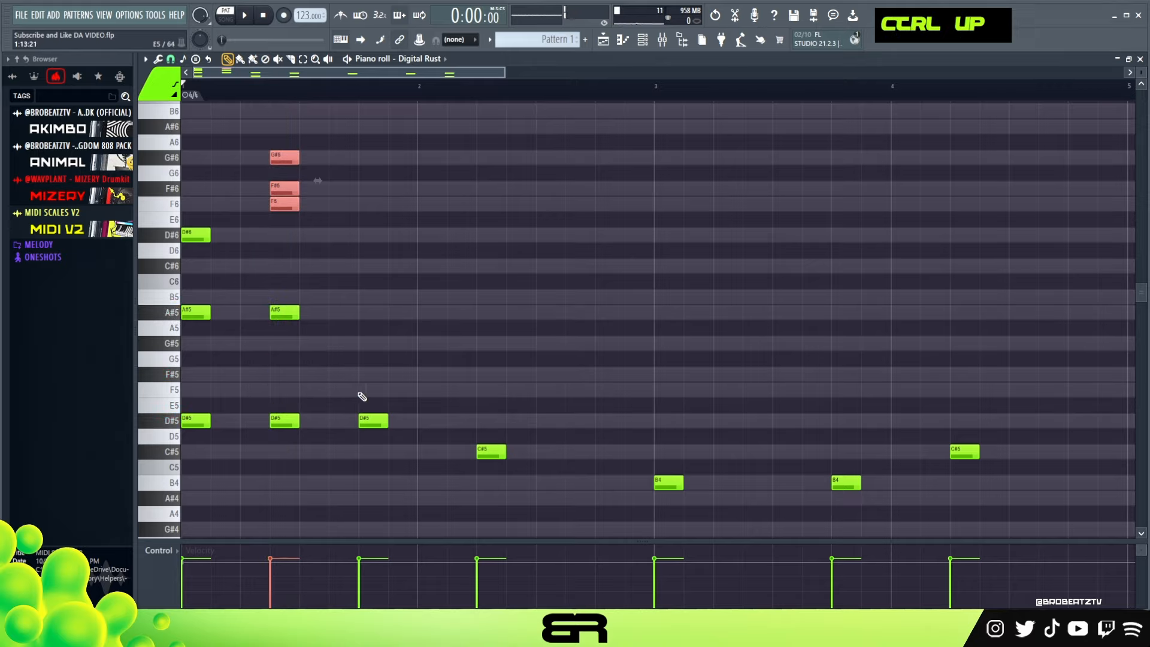
{"action": "right_click", "coordinate": [282, 308]}
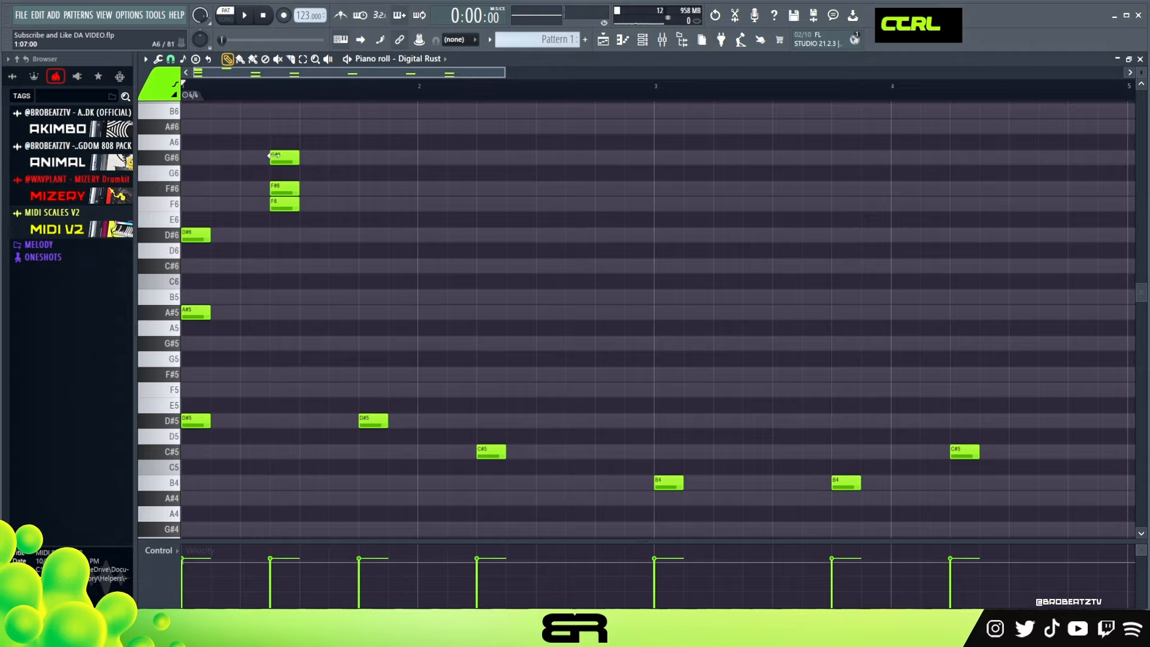
Audition the trial notes on top of the first chord and keep a single note there at F#6
{"action": "left_click_drag", "start_coordinate": [263, 147], "coordinate": [216, 204], "text": "ctrl"}
{"action": "right_click", "coordinate": [205, 200]}
{"action": "right_click", "coordinate": [205, 194]}
{"action": "key", "text": "space"}
{"action": "key", "text": "space"}
{"action": "key", "text": "space"}
{"action": "left_click_drag", "start_coordinate": [198, 160], "coordinate": [196, 209]}
{"action": "key", "text": "space"}
{"action": "key", "text": "space"}
{"action": "key", "text": "space"}
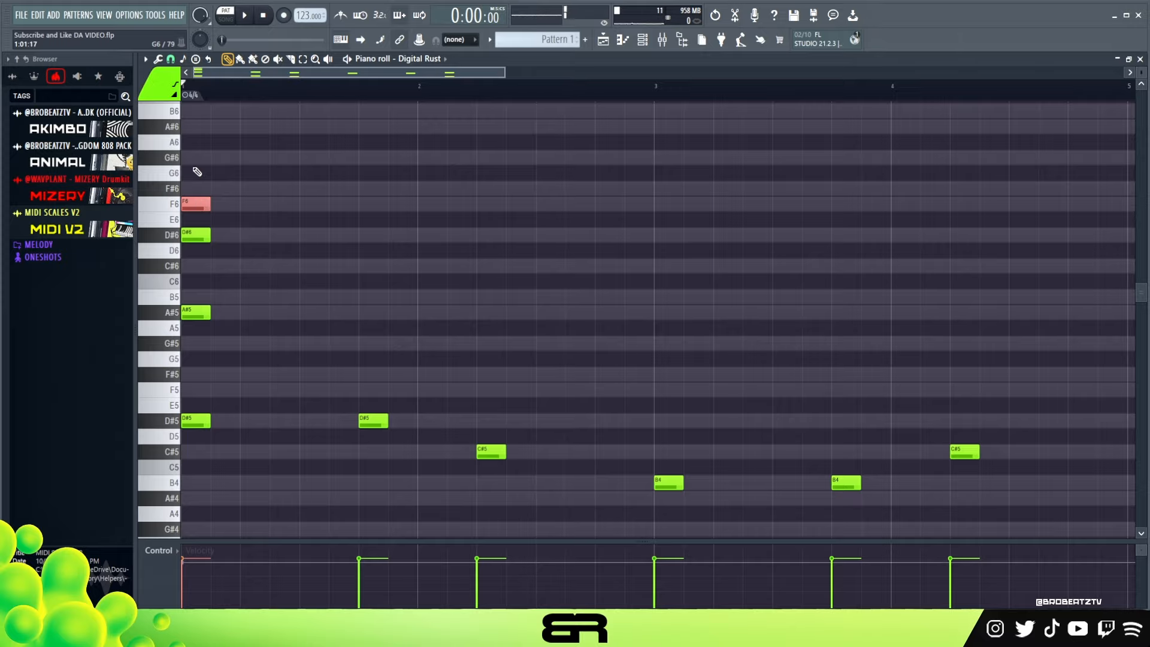
{"action": "left_click_drag", "start_coordinate": [194, 197], "coordinate": [196, 179]}
Duplicate the first chord's A#5, D#6 and F#6 notes to step 13 of bar 1 and play the pattern
{"action": "left_click_drag", "start_coordinate": [259, 149], "coordinate": [369, 310]}
{"action": "key", "text": "space"}
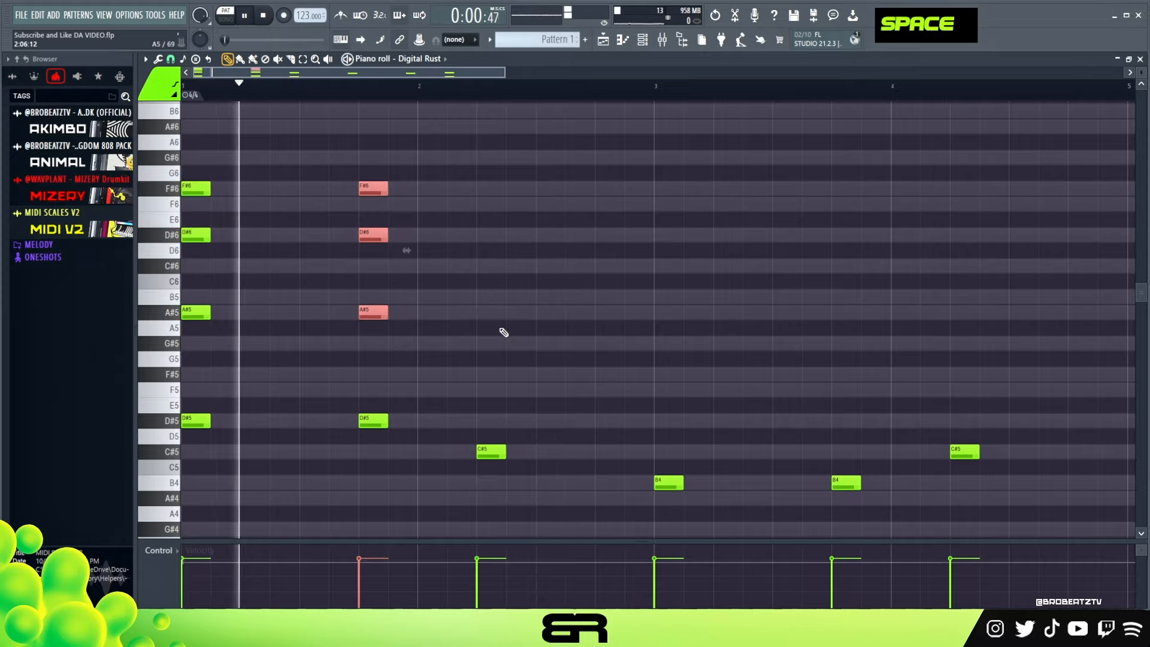
{"action": "scroll", "coordinate": [503, 333], "scroll_direction": "down", "scroll_amount": 2}
{"action": "key", "text": "space"}
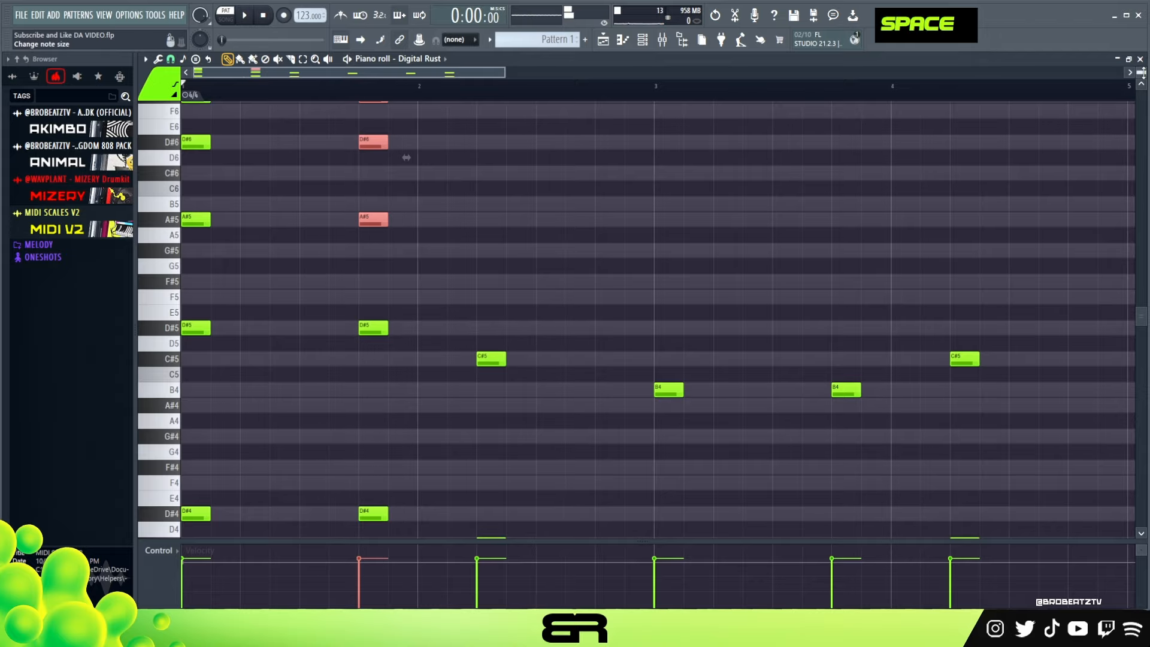
{"action": "scroll", "coordinate": [406, 157], "scroll_direction": "down", "scroll_amount": 1}
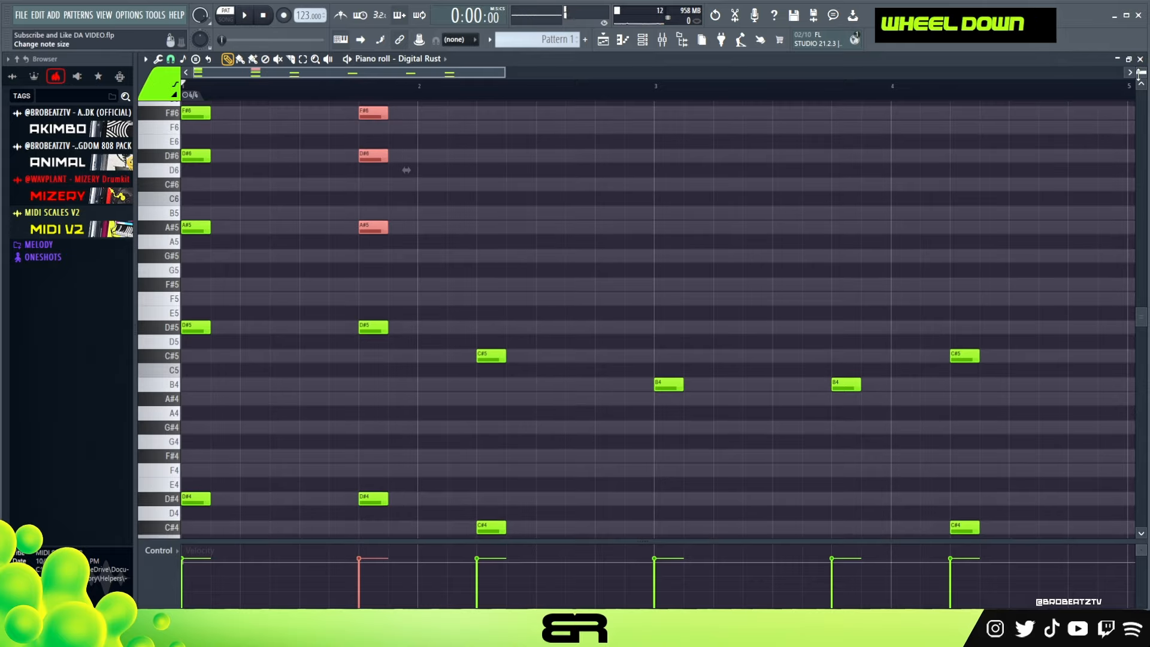
{"action": "scroll", "coordinate": [406, 170], "scroll_direction": "down", "scroll_amount": 1}
{"action": "left_click_drag", "start_coordinate": [673, 539], "coordinate": [674, 575]}
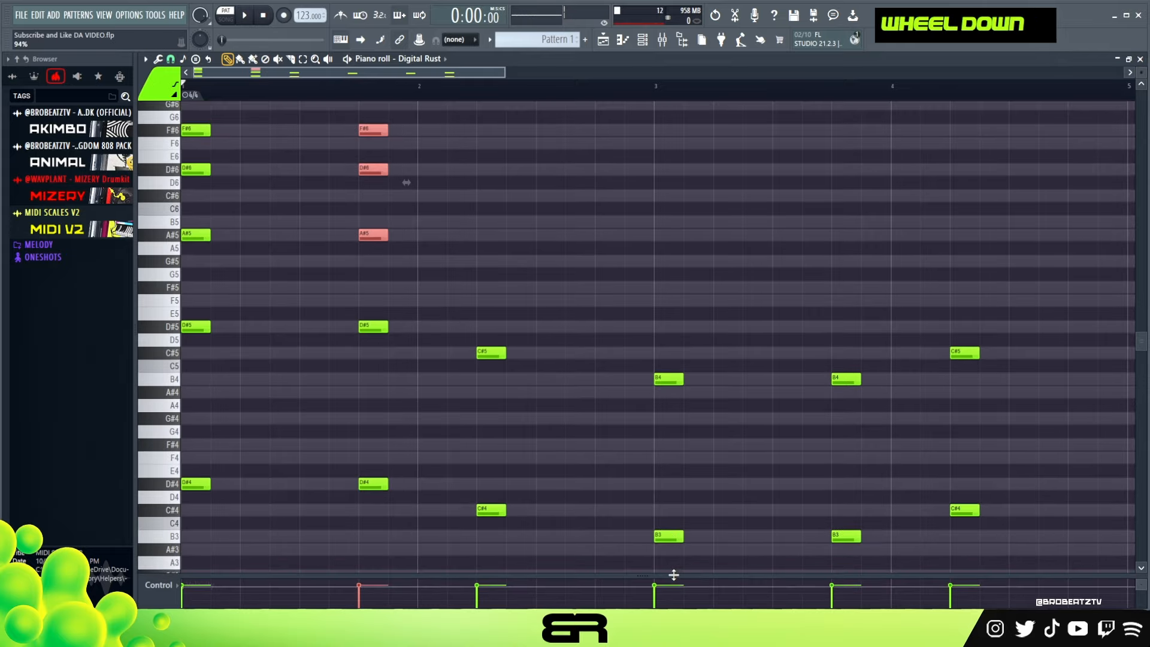
{"action": "right_click", "coordinate": [590, 271]}
{"action": "key", "text": "space"}
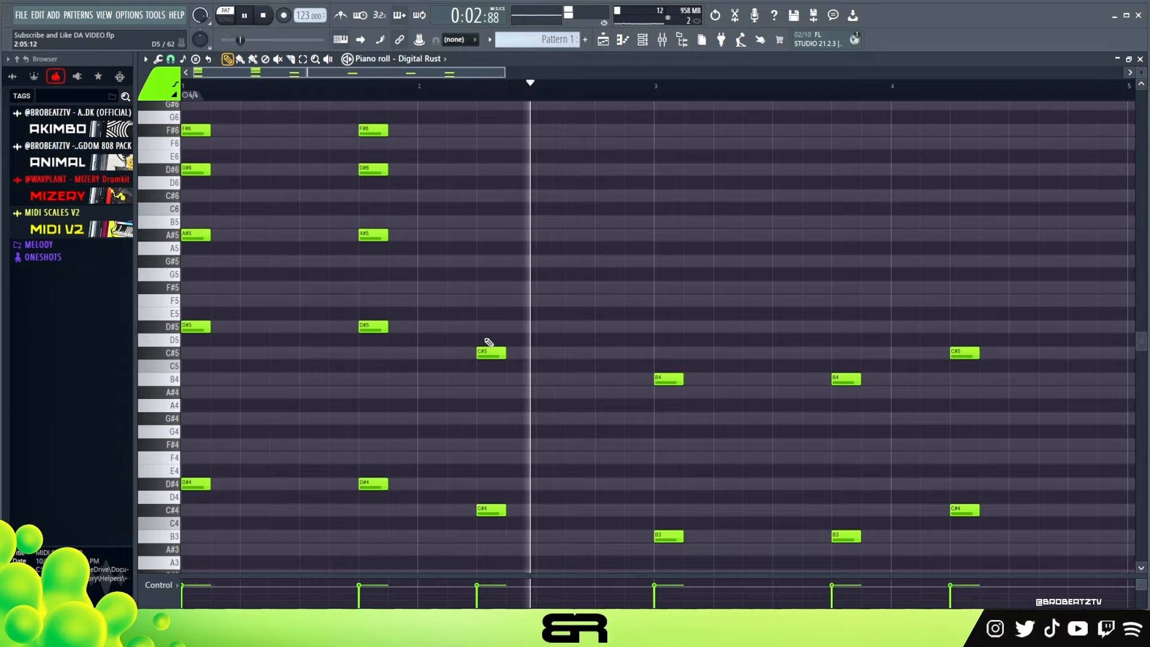
{"action": "key", "text": "space"}
Duplicate the A#5, D#6 and F#6 notes from step 13 of bar 1 to step 5 of bar 2
{"action": "left_click_drag", "start_coordinate": [387, 91], "coordinate": [500, 233]}
{"action": "key", "text": "Delete"}
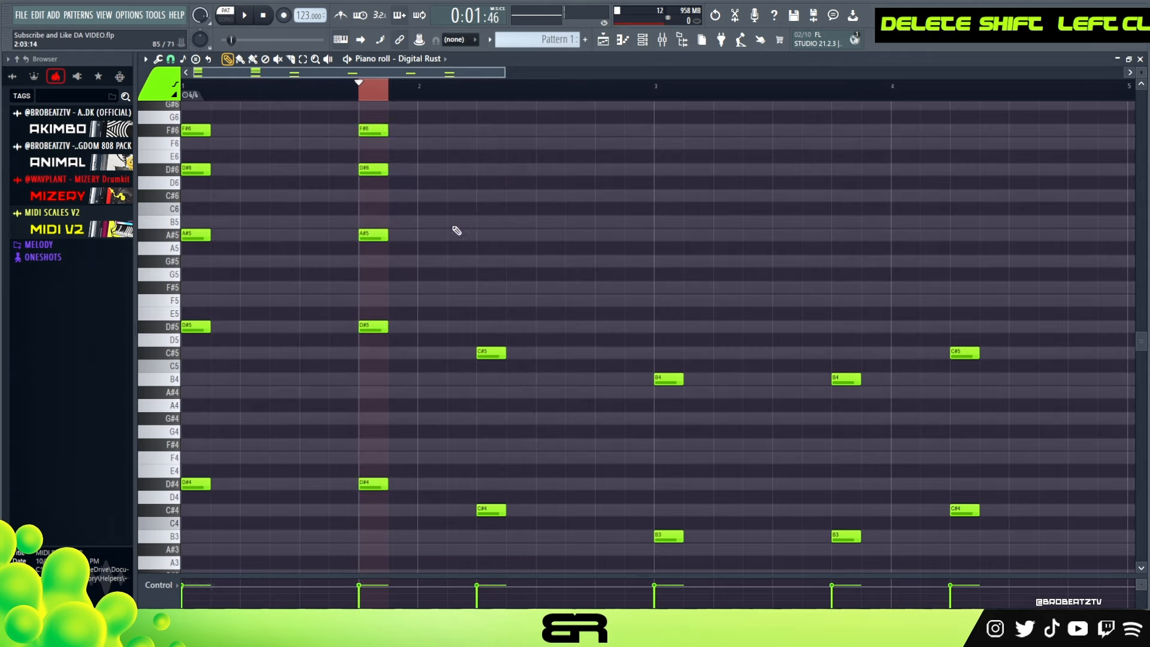
{"action": "left_click_drag", "start_coordinate": [344, 103], "coordinate": [414, 292]}
{"action": "left_click_drag", "start_coordinate": [375, 239], "coordinate": [494, 245]}
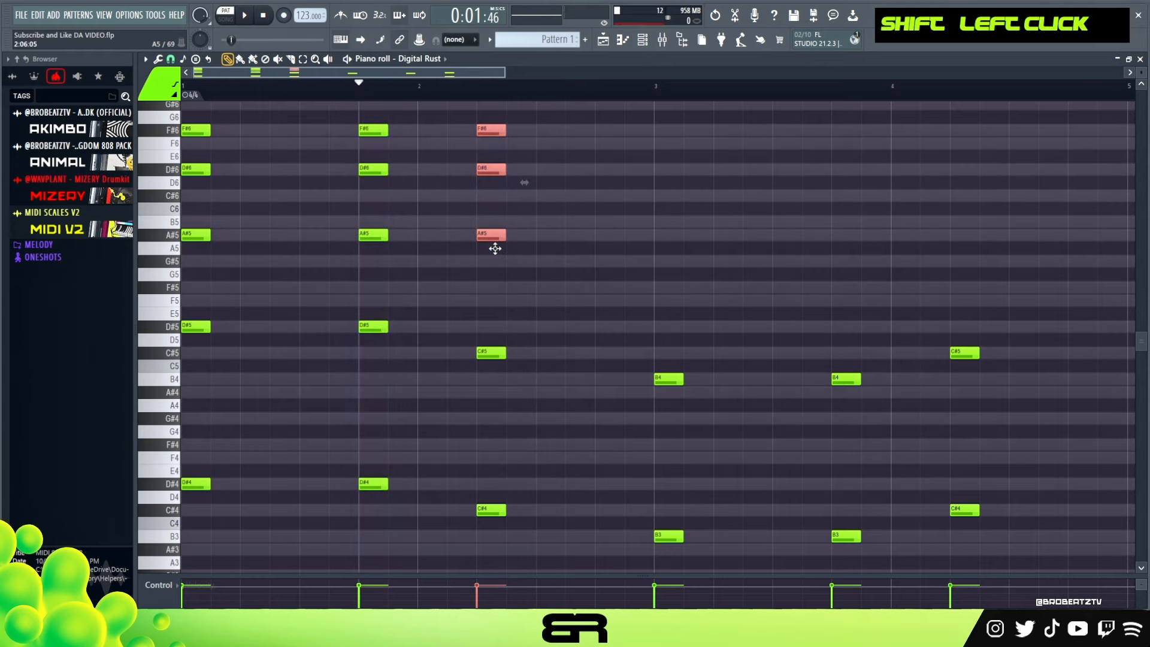
{"action": "key", "text": "shift+Down"}
{"action": "key", "text": "shift+Down"}
{"action": "key", "text": "shift+Up"}
{"action": "key", "text": "shift+Up"}
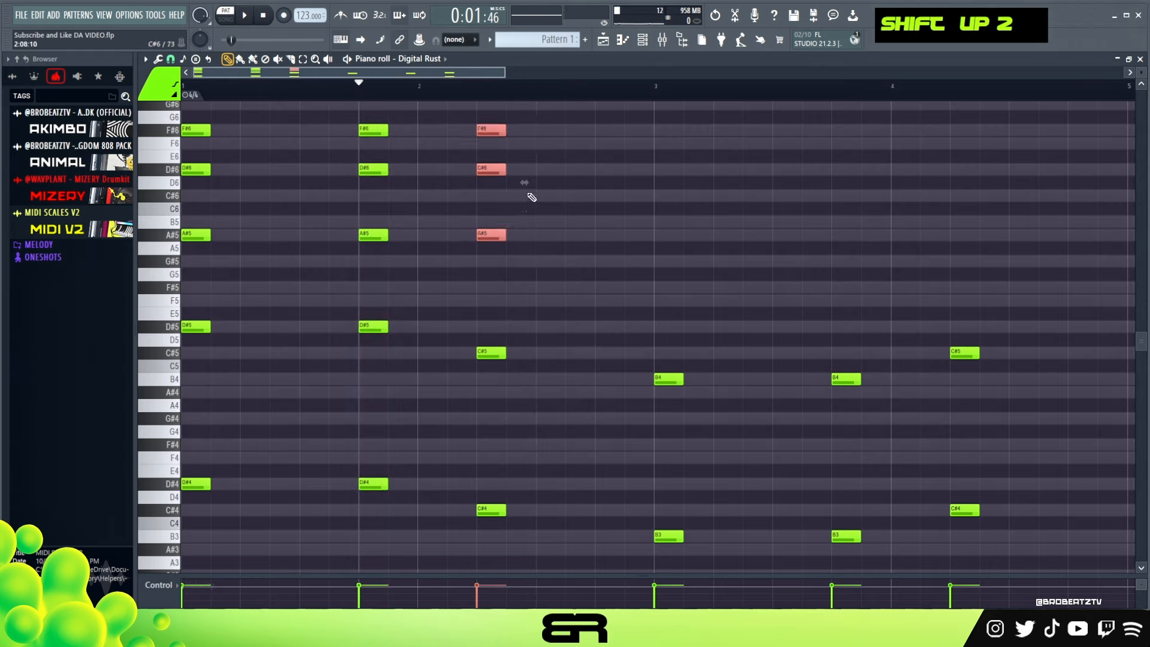
Lower the bar 2 chord's F#6 to F6 and its A#5 to G#5, and play the progression back
{"action": "left_click", "coordinate": [497, 129], "text": "ctrl"}
{"action": "key", "text": "shift+Down"}
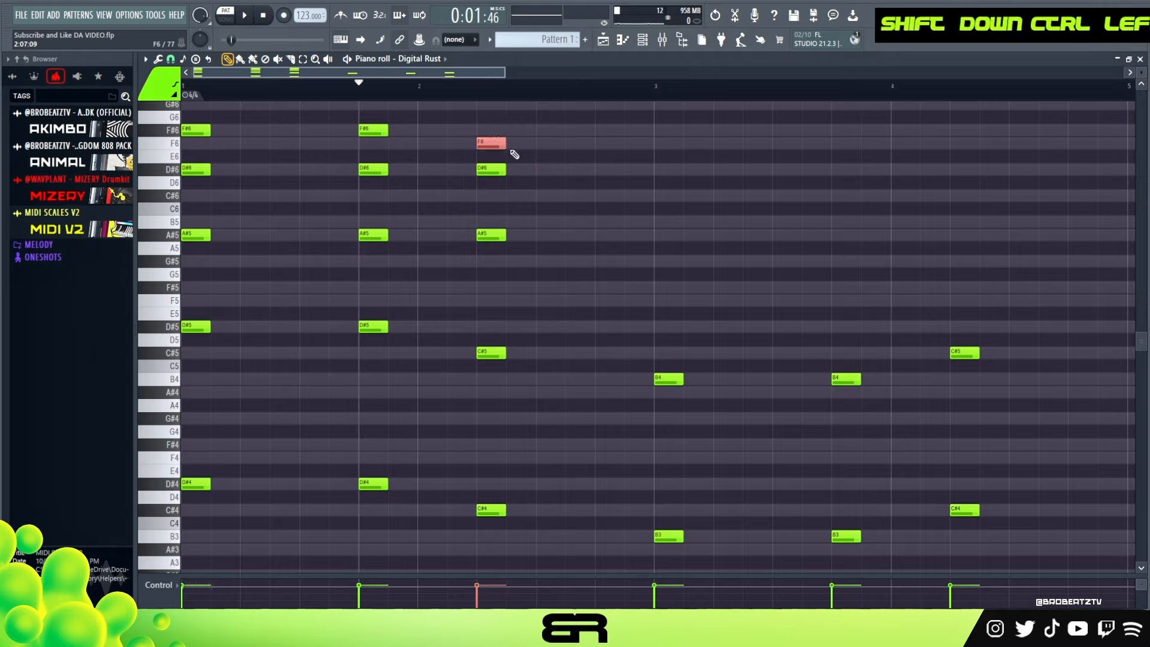
{"action": "left_click", "coordinate": [497, 235], "text": "ctrl"}
{"action": "key", "text": "shift+Down"}
{"action": "key", "text": "shift+Down"}
{"action": "right_click", "coordinate": [557, 264]}
{"action": "key", "text": "space"}
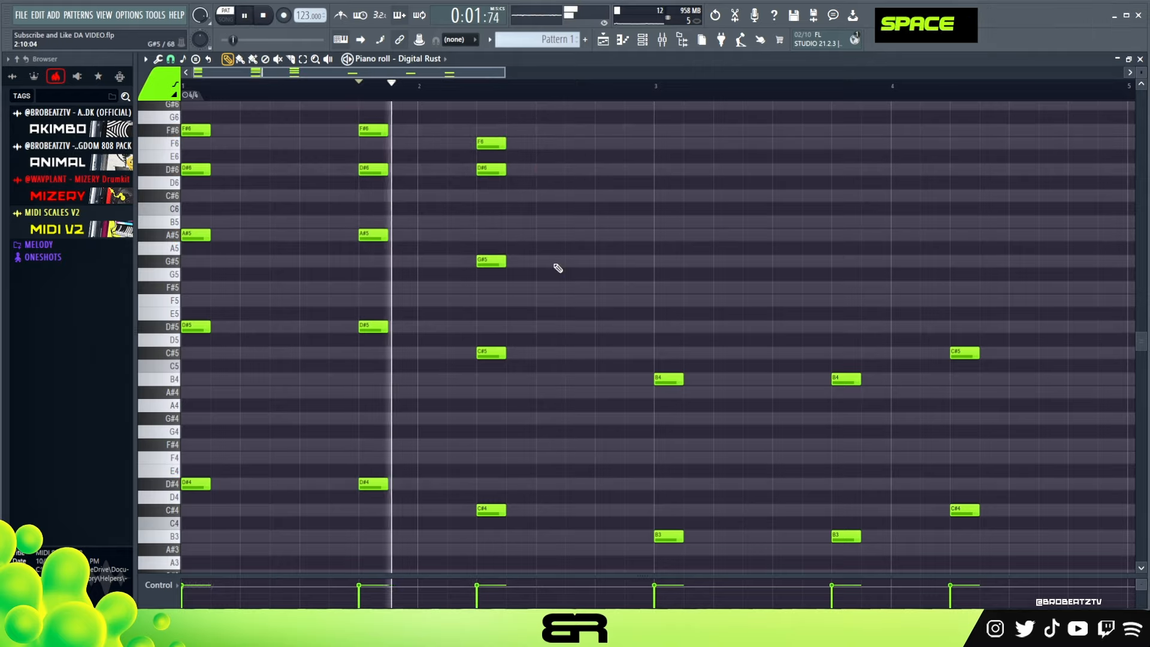
{"action": "key", "text": "space"}
{"action": "key", "text": "space"}
{"action": "key", "text": "space"}
{"action": "key", "text": "space"}
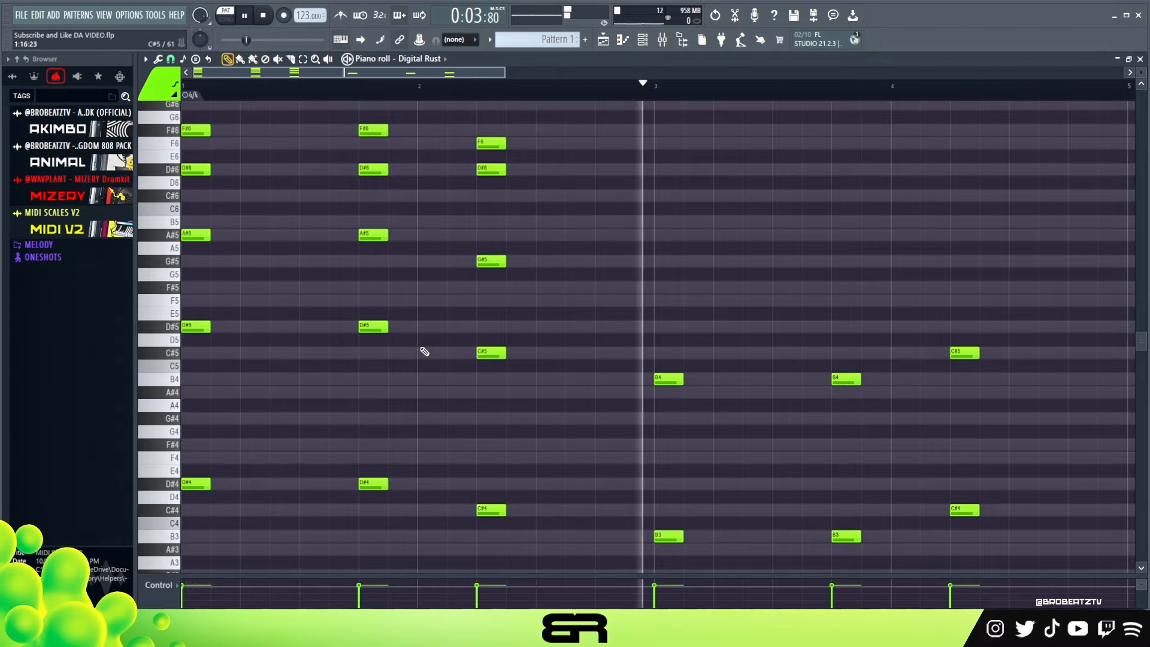
Stack D#5 and F#5 notes at the start of bar 3 and remove the B4 note there
{"action": "key", "text": "space"}
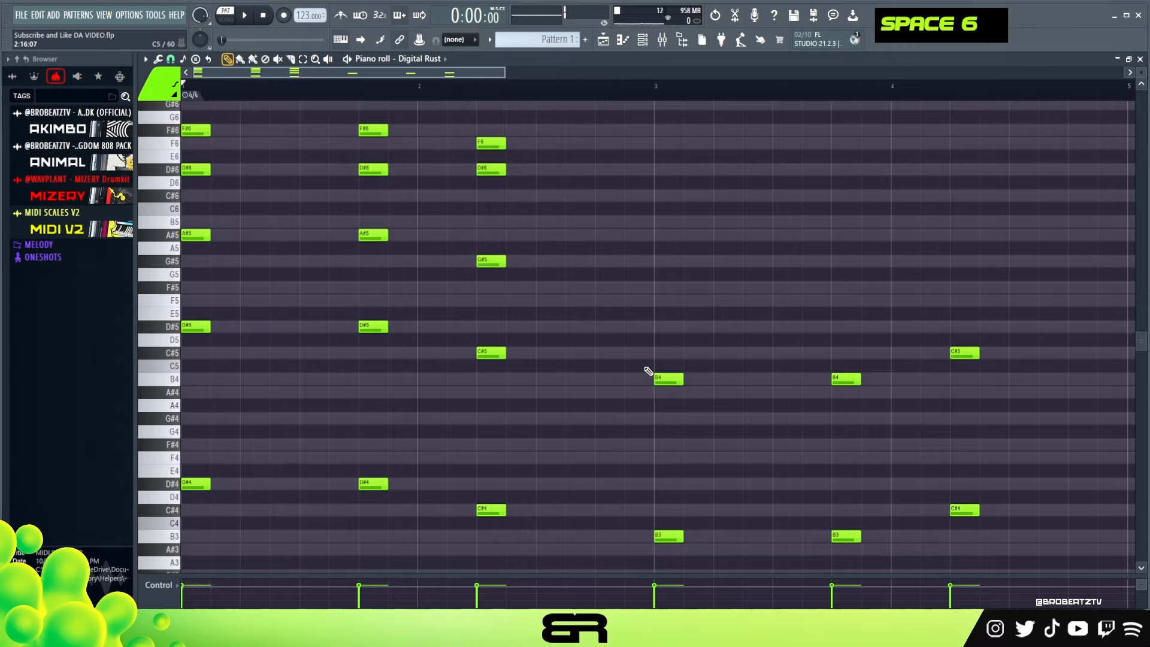
{"action": "scroll", "coordinate": [690, 368], "scroll_direction": "down", "scroll_amount": 1}
{"action": "left_click", "coordinate": [669, 340], "text": "ctrl"}
{"action": "left_click_drag", "start_coordinate": [668, 339], "coordinate": [671, 244]}
{"action": "right_click", "coordinate": [678, 342], "text": "ctrl"}
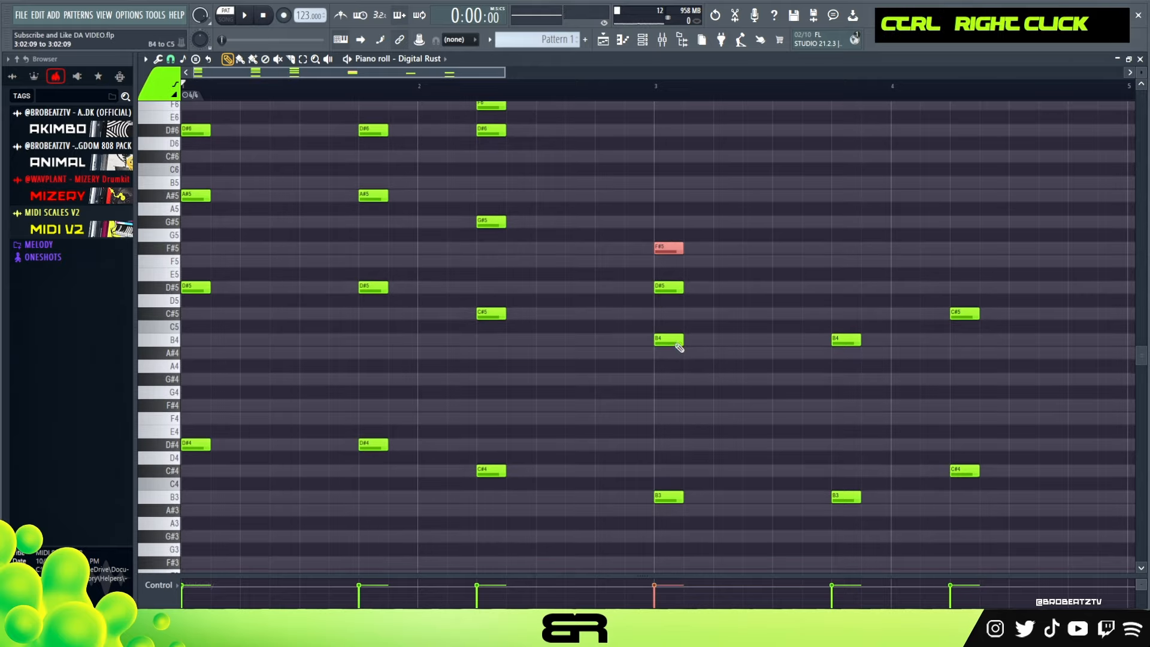
{"action": "scroll", "coordinate": [368, 86], "scroll_direction": "up", "scroll_amount": 5}
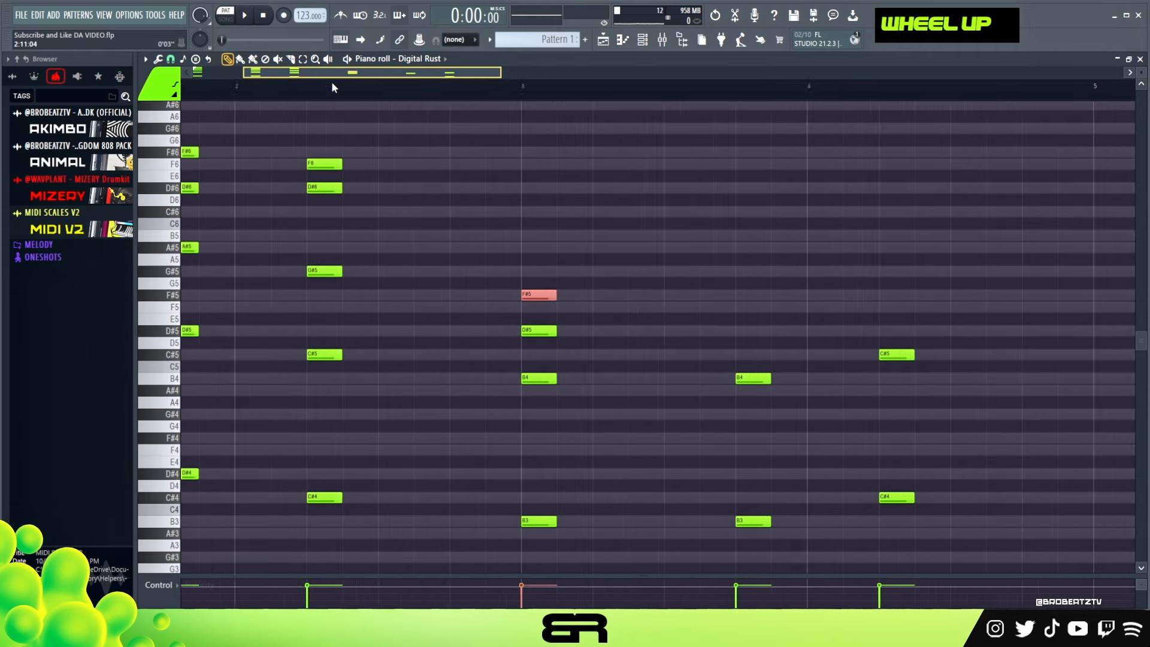
{"action": "right_click", "coordinate": [627, 376]}
{"action": "left_click_drag", "start_coordinate": [633, 267], "coordinate": [622, 362]}
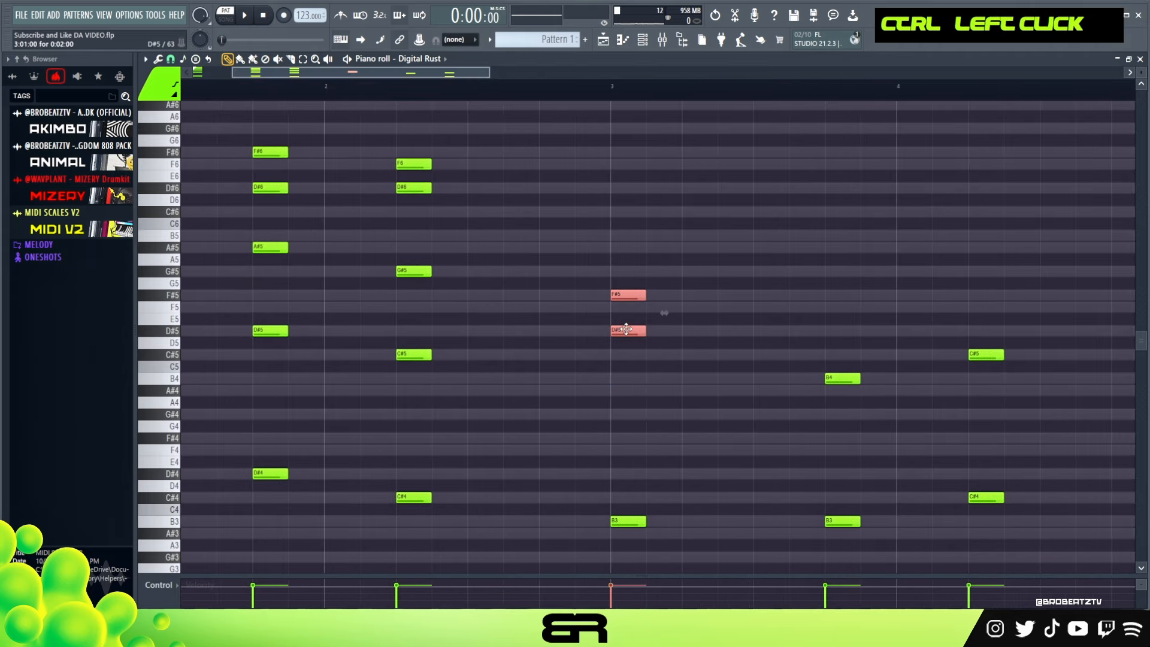
Duplicate the bar 3 chord's D#5 and F#5 one octave higher and add an A#5 to the chord
{"action": "left_click", "coordinate": [625, 330], "text": "shift"}
{"action": "key", "text": "ctrl+Up"}
{"action": "right_click", "coordinate": [707, 333]}
{"action": "left_click", "coordinate": [627, 293], "text": "ctrl"}
{"action": "left_click_drag", "start_coordinate": [627, 293], "coordinate": [628, 245]}
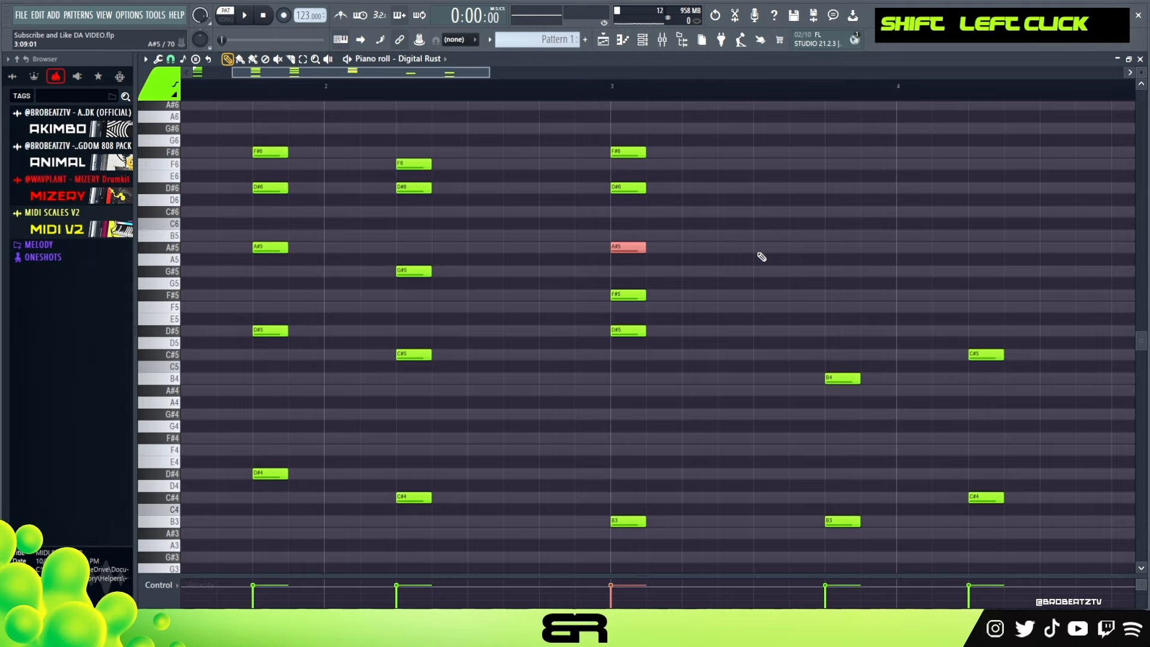
Audition the chord at the start of bar 3 and delete its D#5 note
{"action": "right_click", "coordinate": [624, 288]}
{"action": "right_click", "coordinate": [623, 281], "text": "alt"}
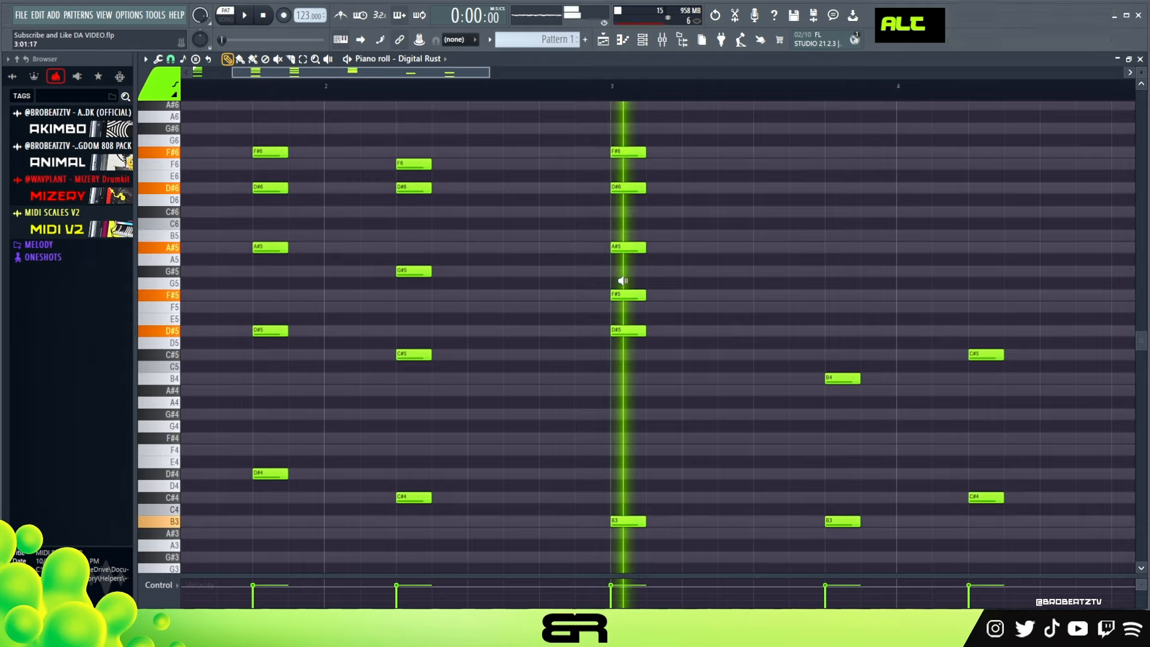
{"action": "right_click", "coordinate": [640, 328]}
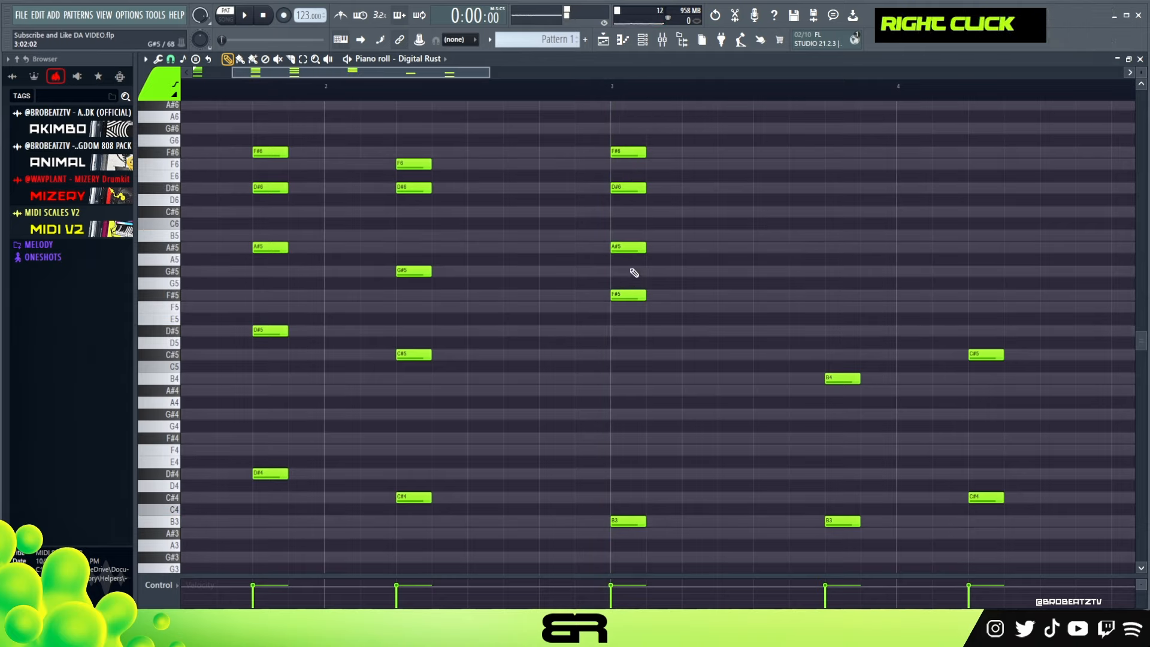
{"action": "right_click", "coordinate": [627, 267], "text": "alt"}
Duplicate the bar 3 chord's upper notes to step 13, replace the B4 there with D#5, and play the pattern
{"action": "left_click_drag", "start_coordinate": [667, 321], "coordinate": [573, 108], "text": "ctrl"}
{"action": "left_click_drag", "start_coordinate": [626, 301], "coordinate": [839, 300], "text": "shift"}
{"action": "left_click", "coordinate": [829, 337]}
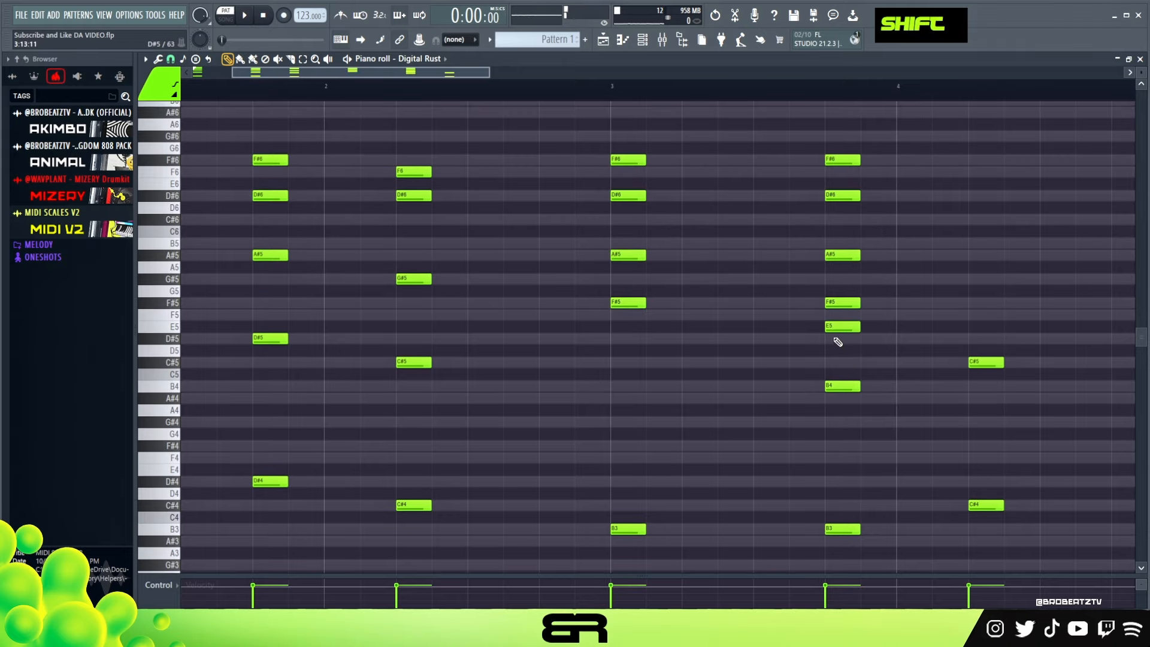
{"action": "right_click", "coordinate": [843, 386]}
{"action": "key", "text": "space"}
{"action": "key", "text": "space"}
Replace the C#4 and C#5 notes in bar 4 with a copy of the bar 2 chord at step 5 and play
{"action": "right_click", "coordinate": [986, 363]}
{"action": "right_click", "coordinate": [986, 505]}
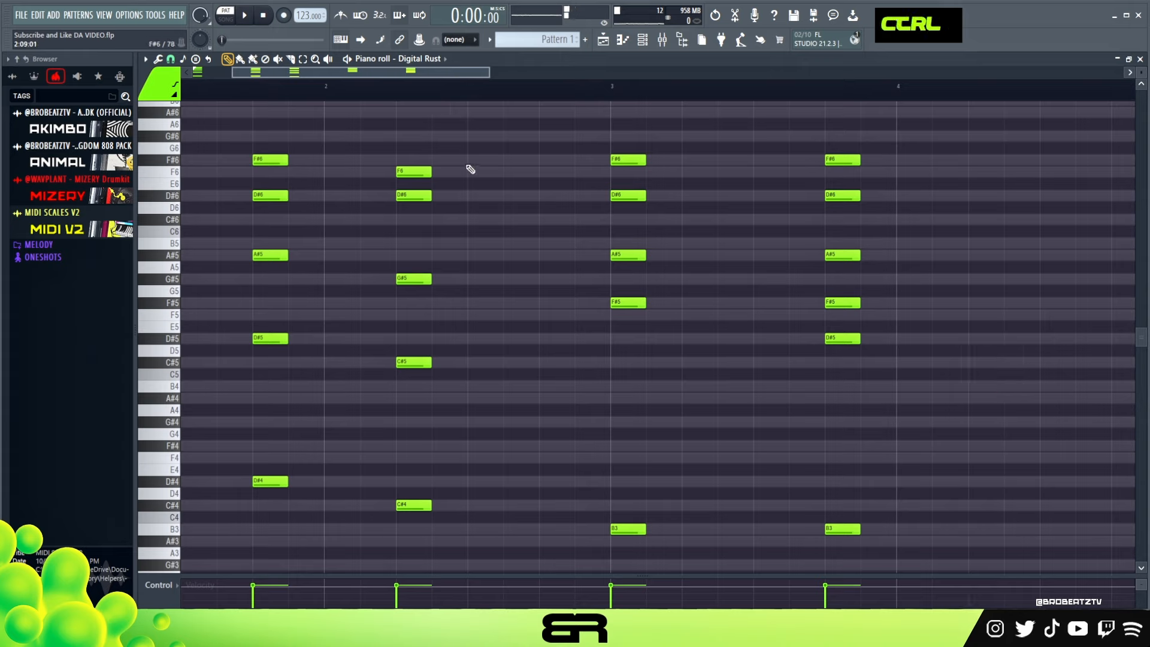
{"action": "left_click_drag", "start_coordinate": [374, 165], "coordinate": [977, 502], "text": "ctrl"}
{"action": "key", "text": "space"}
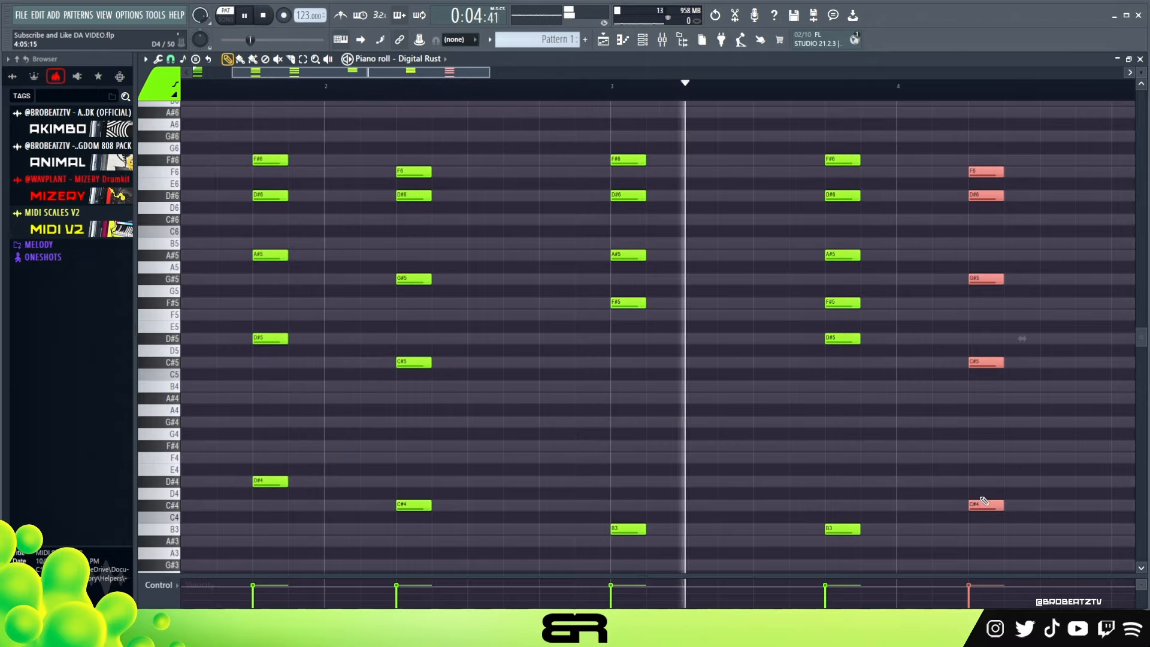
Move the bar 4 chord to step 9 and play the whole progression
{"action": "left_click_drag", "start_coordinate": [970, 506], "coordinate": [1041, 509]}
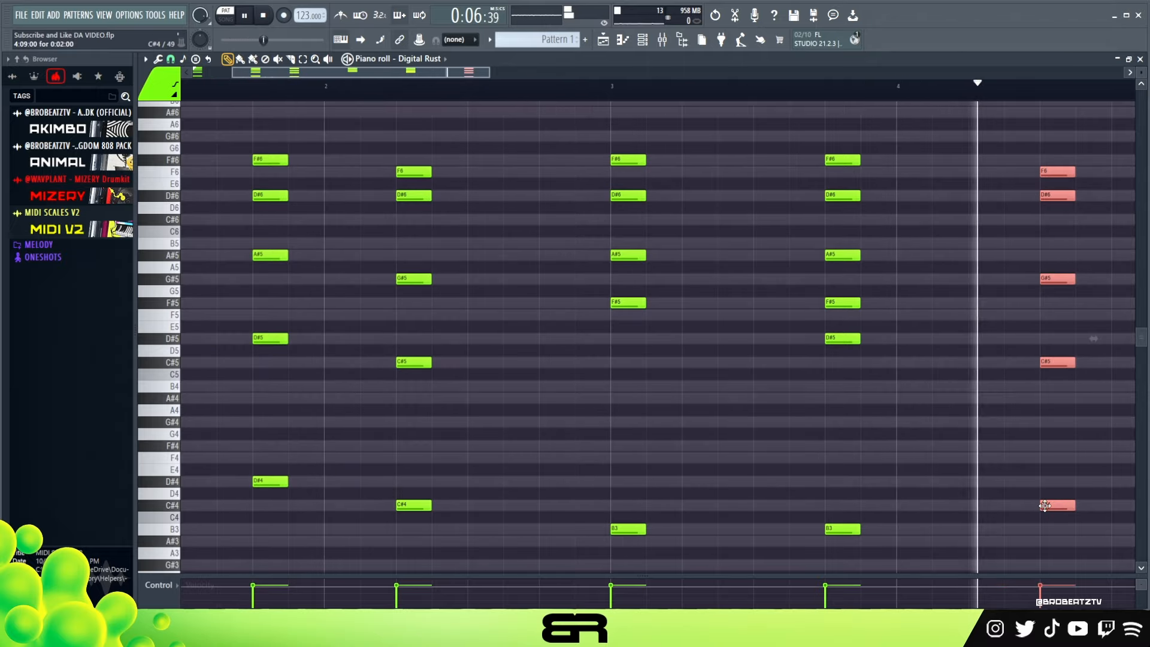
{"action": "key", "text": "space"}
{"action": "right_click", "coordinate": [867, 352], "text": "ctrl"}
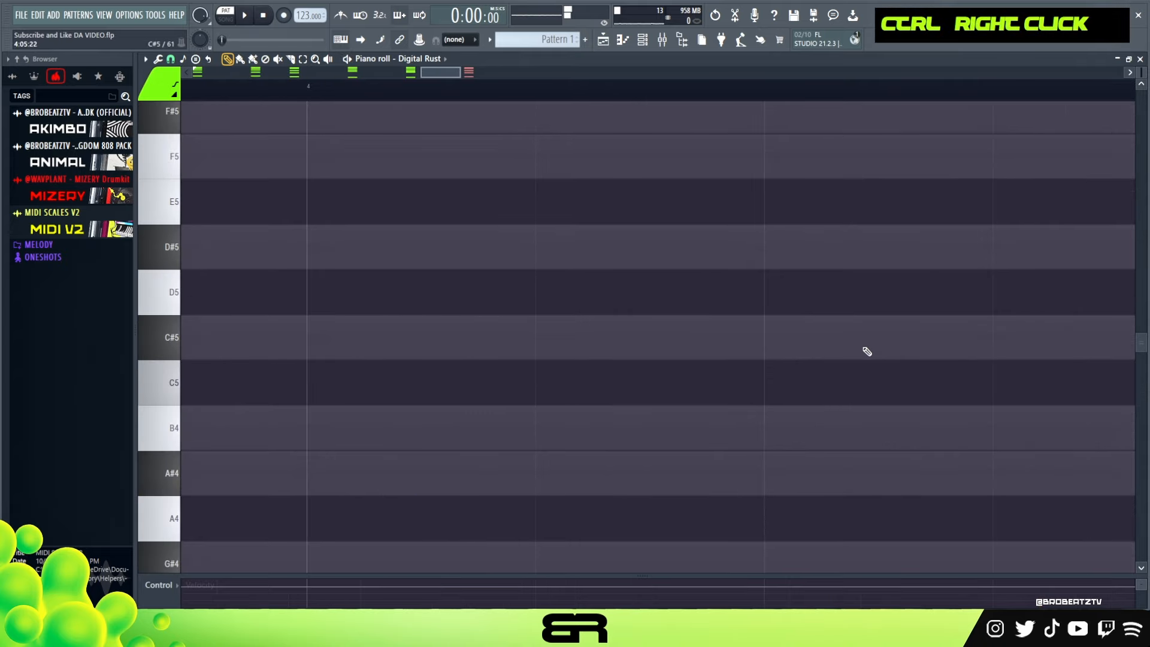
{"action": "right_click", "coordinate": [820, 322], "text": "ctrl"}
{"action": "scroll", "coordinate": [496, 91], "scroll_direction": "up", "scroll_amount": 3}
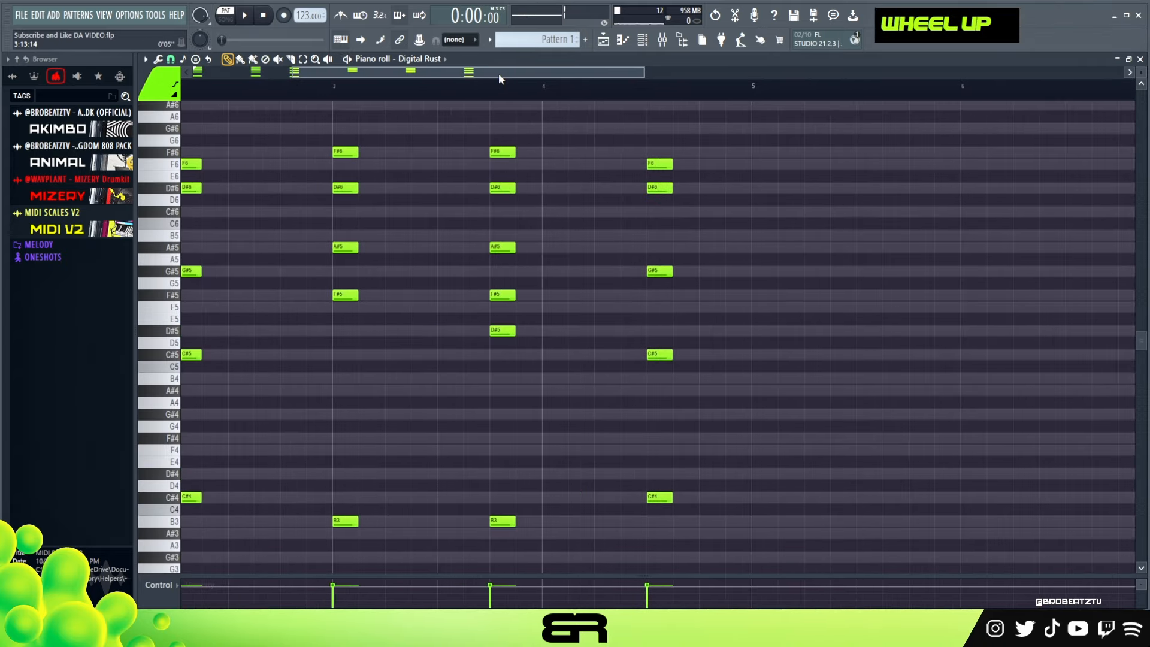
{"action": "left_click_drag", "start_coordinate": [545, 71], "coordinate": [505, 73]}
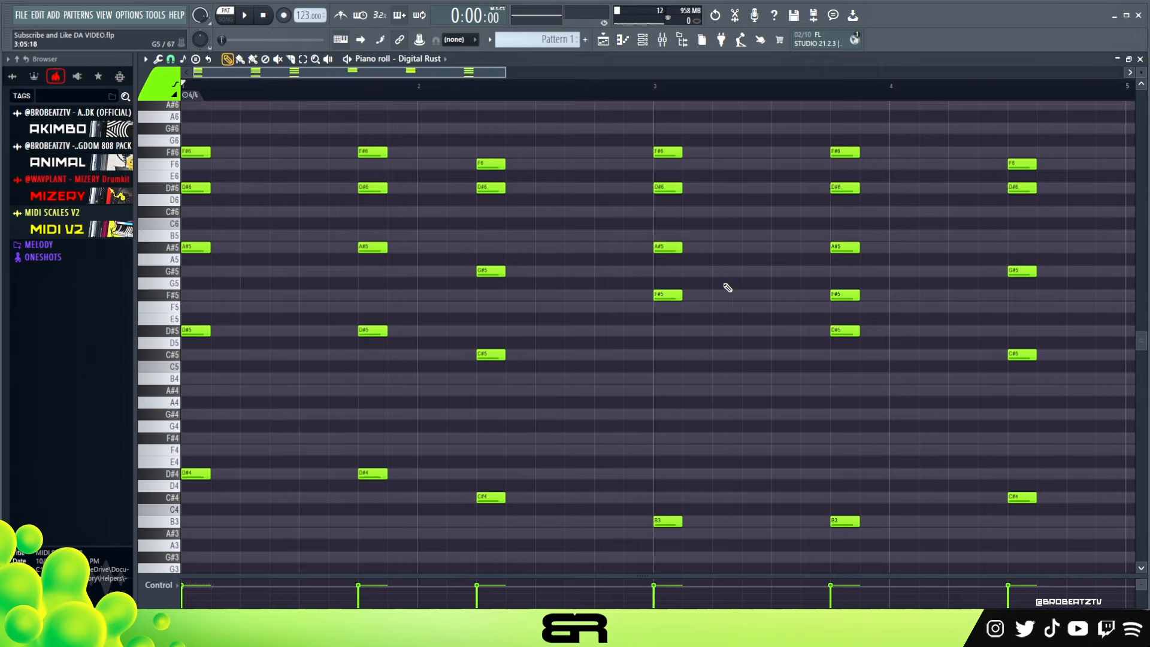
{"action": "left_click_drag", "start_coordinate": [395, 171], "coordinate": [522, 193]}
{"action": "scroll", "coordinate": [1136, 73], "scroll_direction": "up", "scroll_amount": 1}
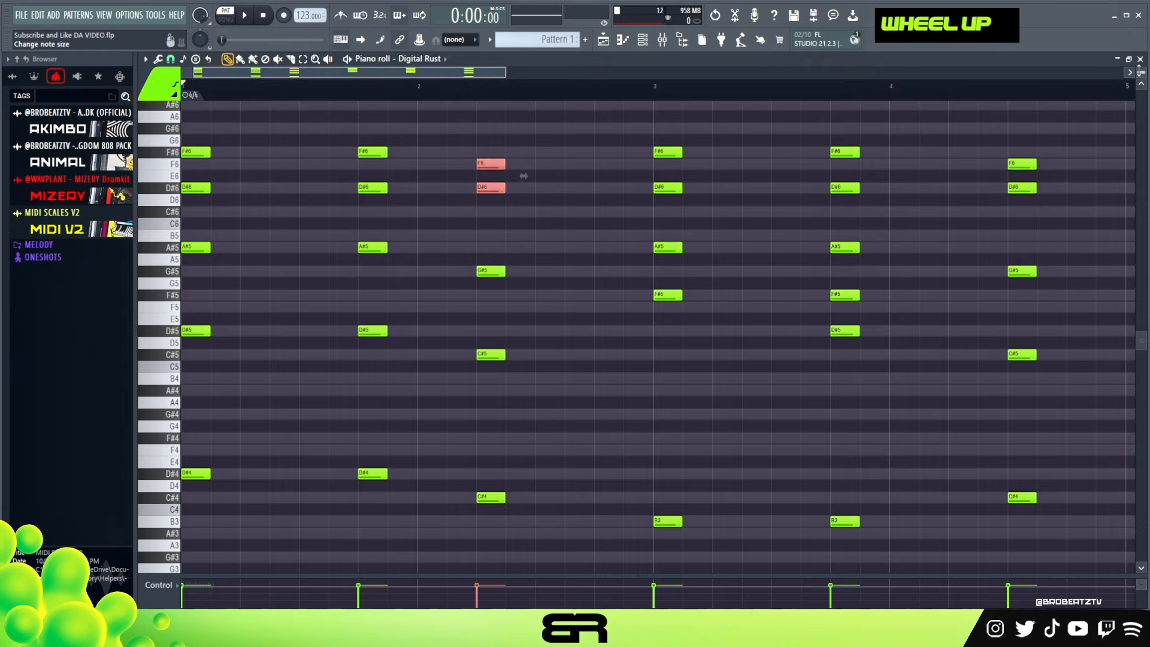
{"action": "double_click", "coordinate": [284, 91]}
{"action": "left_click_drag", "start_coordinate": [268, 95], "coordinate": [165, 95]}
{"action": "key", "text": "space"}
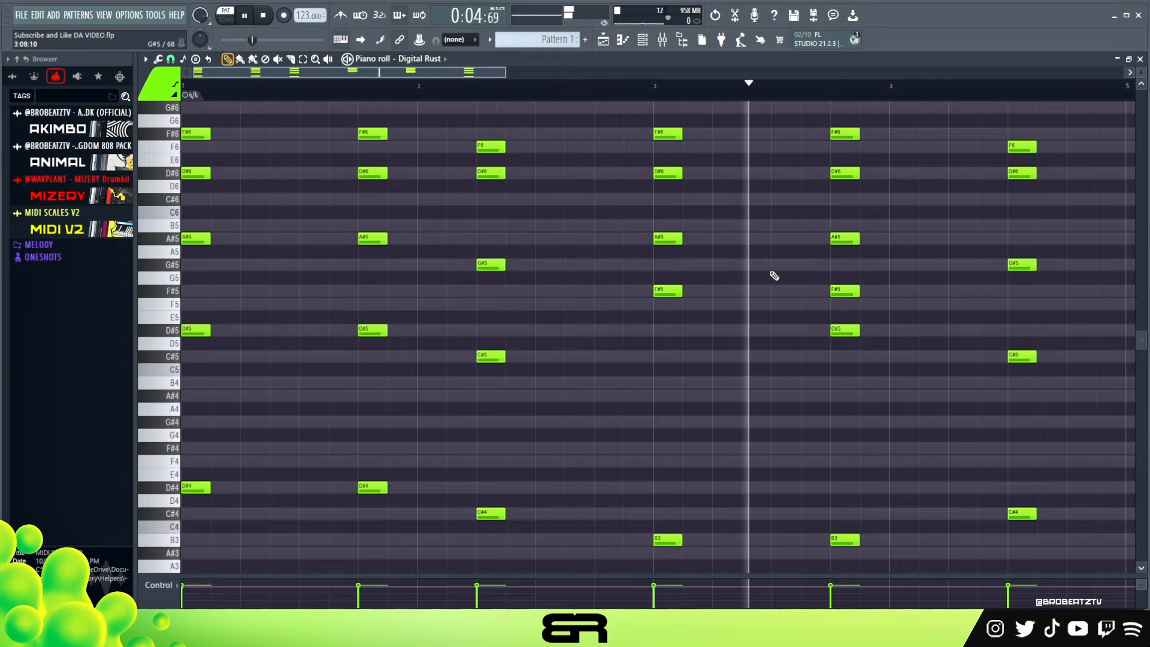
Transpose all notes in the pattern down one octave and play them back
{"action": "key", "text": "ctrl+a"}
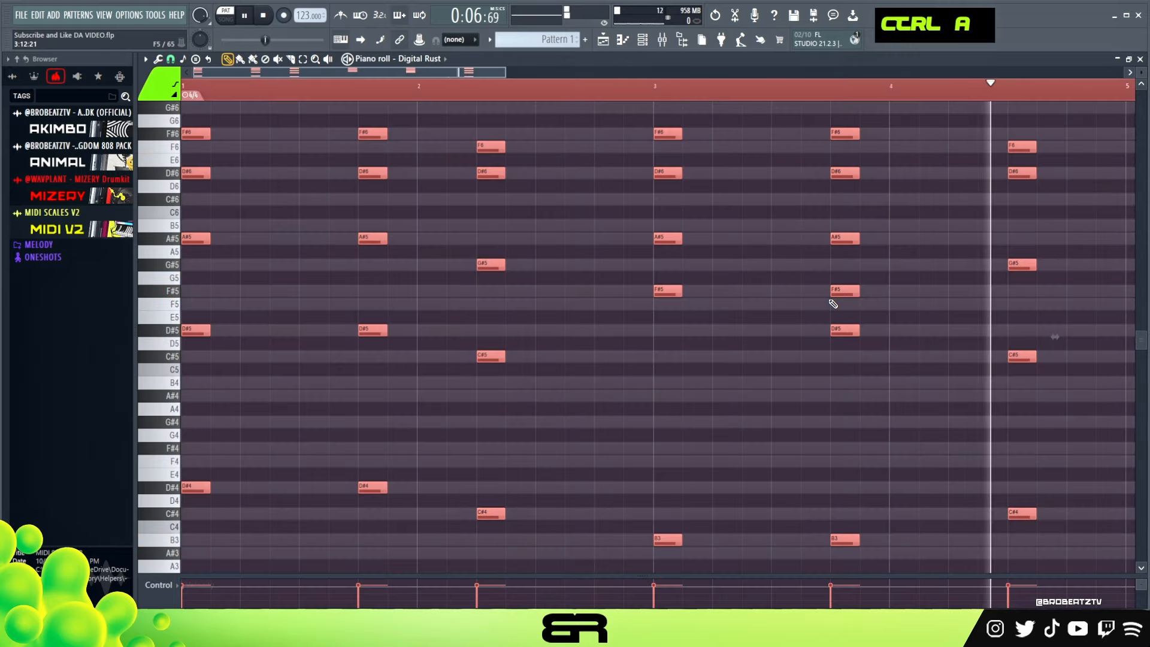
{"action": "key", "text": "ctrl+Down"}
{"action": "key", "text": "space"}
{"action": "right_click", "coordinate": [654, 276]}
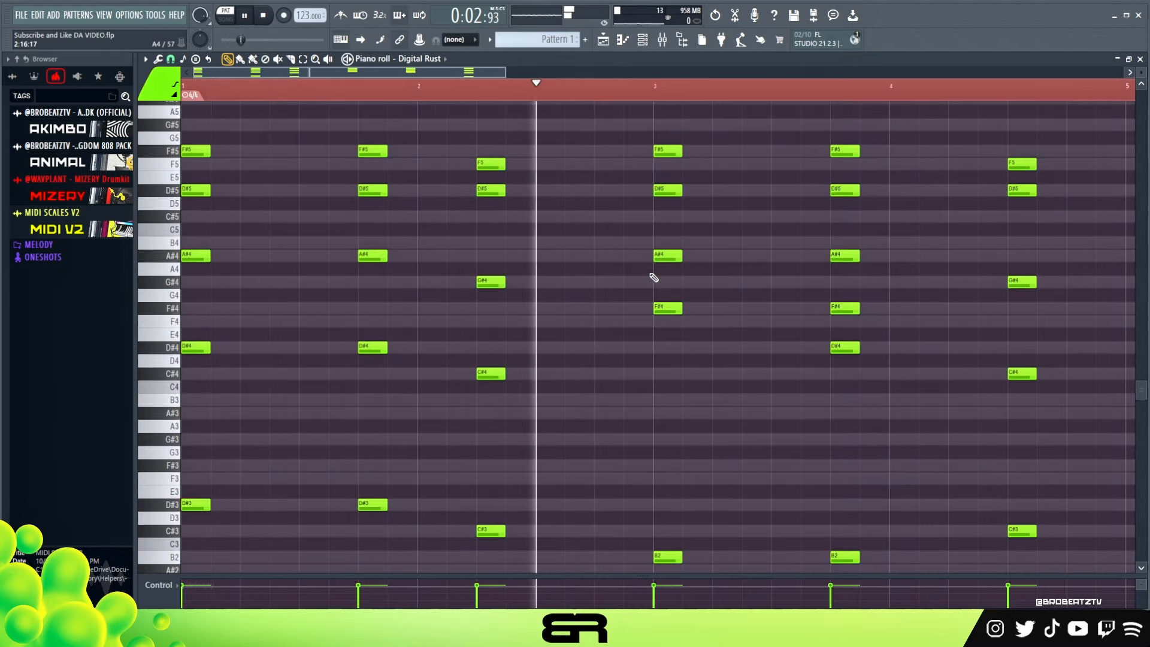
{"action": "key", "text": "space"}
{"action": "double_click", "coordinate": [336, 88]}
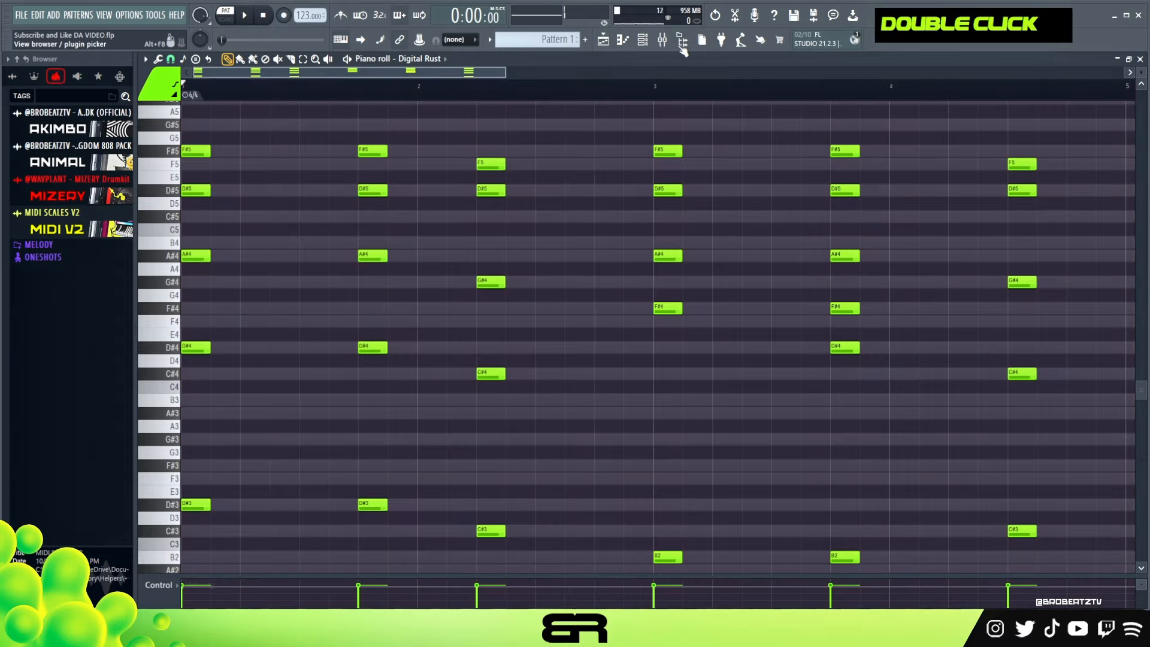
Review the Fruity Chorus and Fruity Delay 3 settings on the Electric Piano Bright mixer track
{"action": "left_click", "coordinate": [643, 41]}
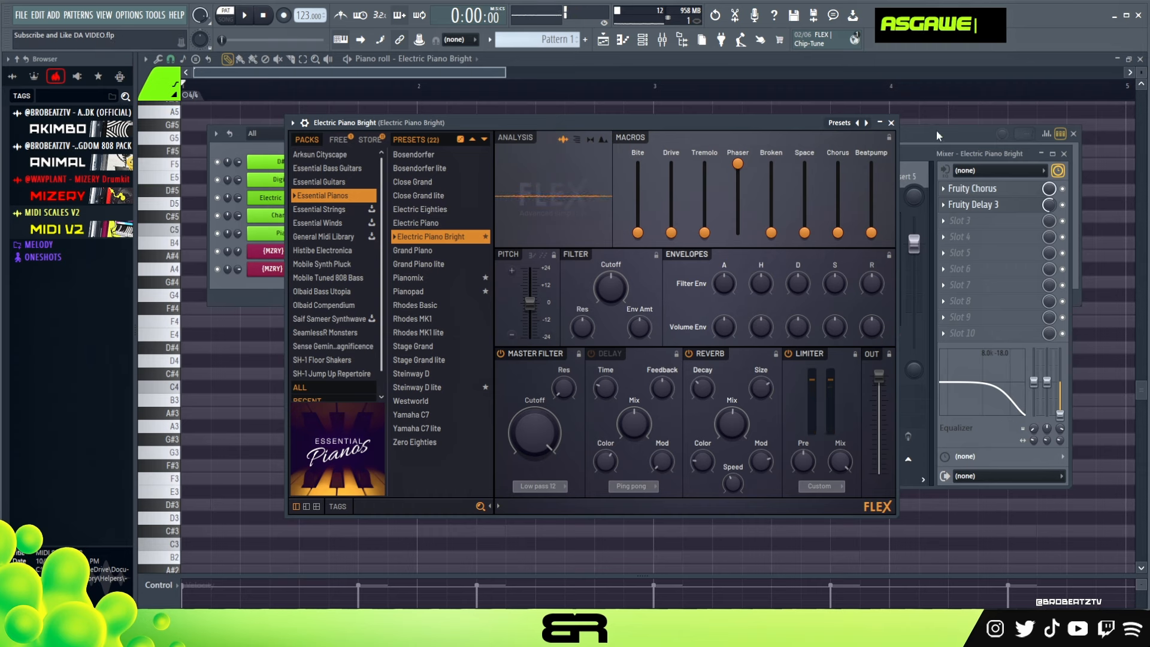
{"action": "left_click", "coordinate": [939, 156]}
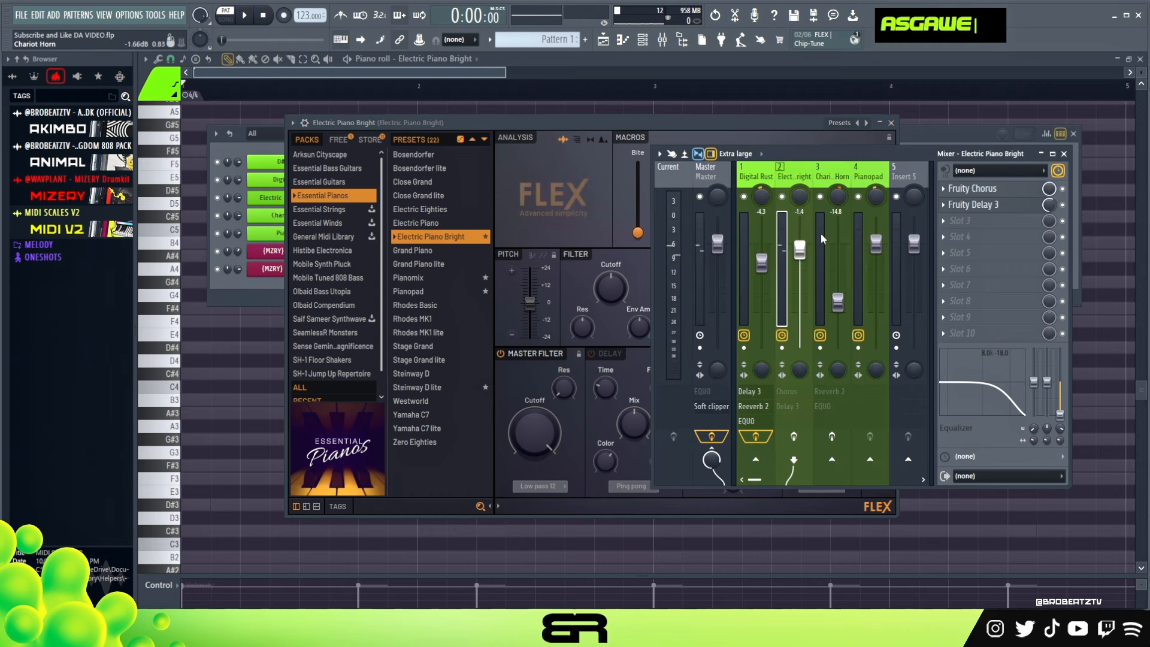
{"action": "left_click", "coordinate": [982, 189]}
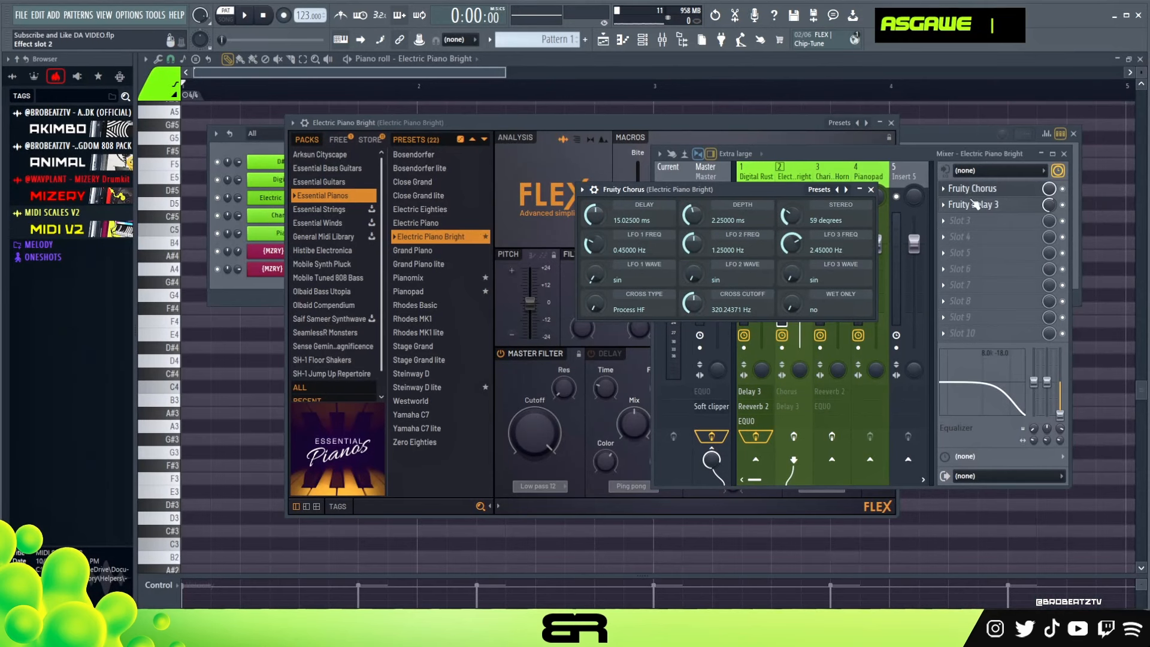
{"action": "left_click", "coordinate": [992, 206]}
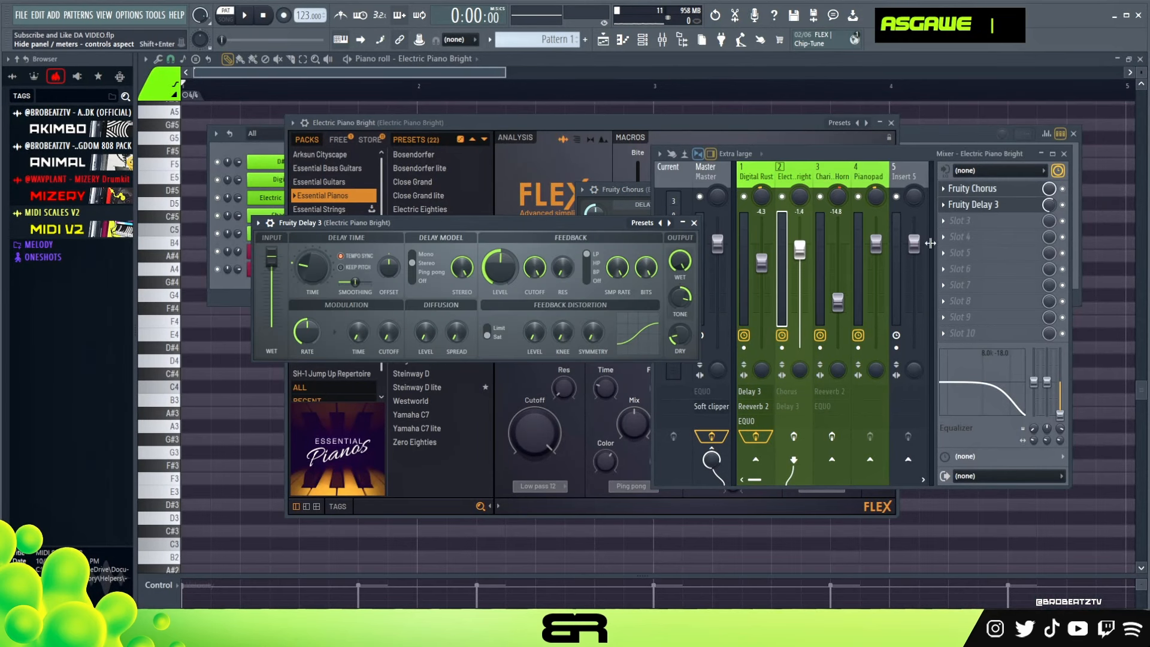
{"action": "left_click_drag", "start_coordinate": [529, 223], "coordinate": [739, 195]}
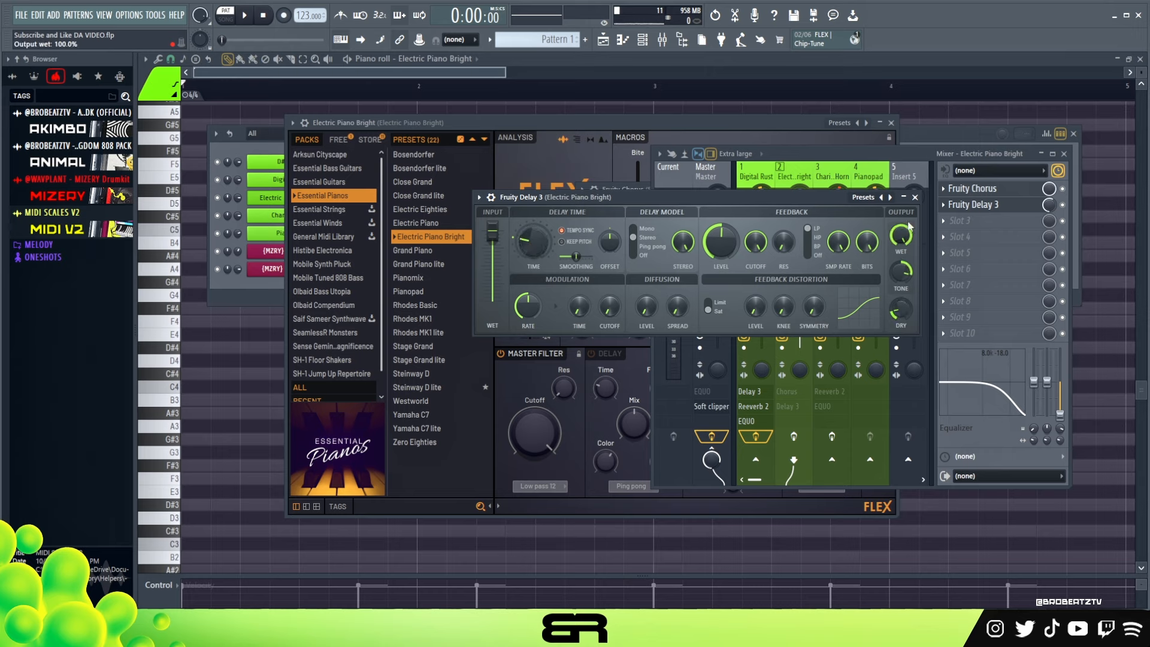
{"action": "left_click", "coordinate": [915, 198]}
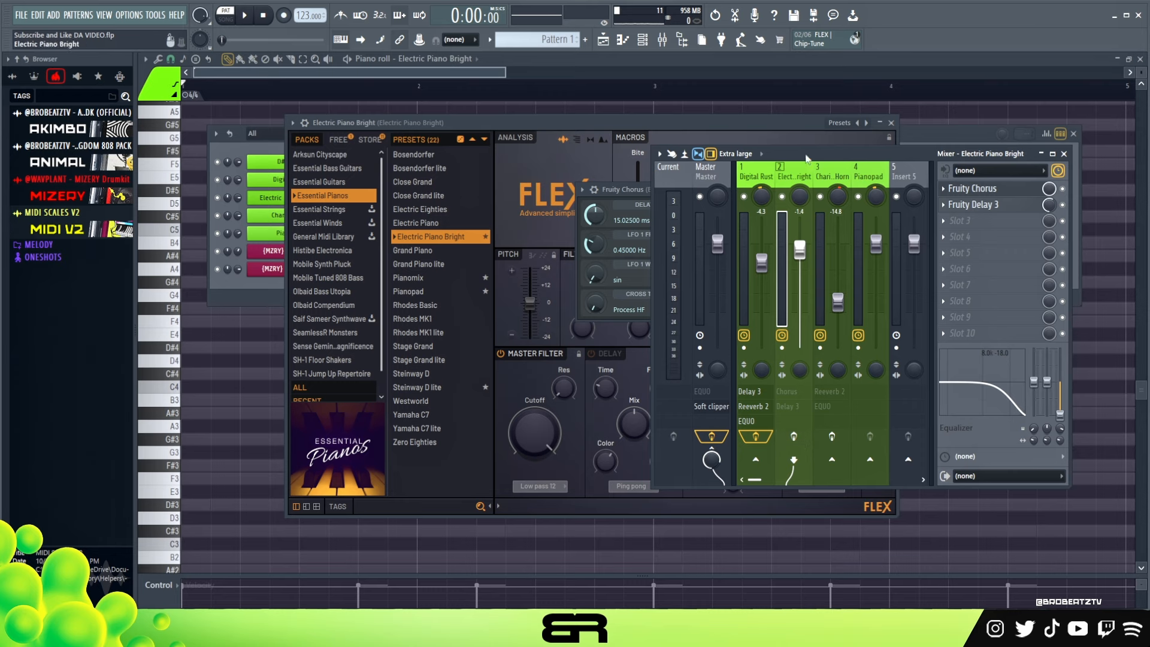
Audition notes on the Electric Piano Bright, switch on its mixer track's effects, and bring the channel rack forward
{"action": "key", "text": "a"}
{"action": "key", "text": "s"}
{"action": "key", "text": "g"}
{"action": "key", "text": "a"}
{"action": "key", "text": "w"}
{"action": "key", "text": "e"}
{"action": "key", "text": "a"}
{"action": "key", "text": "g"}
{"action": "key", "text": "w"}
{"action": "key", "text": "e"}
{"action": "key", "text": "g"}
{"action": "key", "text": "a"}
{"action": "key", "text": "g"}
{"action": "key", "text": "w"}
{"action": "key", "text": "e"}
{"action": "key", "text": "e"}
{"action": "key", "text": "e"}
{"action": "key", "text": "e"}
{"action": "key", "text": "e"}
{"action": "key", "text": "e"}
{"action": "key", "text": "e"}
{"action": "key", "text": "e"}
{"action": "key", "text": "e"}
{"action": "key", "text": "e"}
{"action": "key", "text": "e"}
{"action": "key", "text": "e"}
{"action": "key", "text": "e"}
{"action": "key", "text": "e"}
{"action": "key", "text": "e"}
{"action": "key", "text": "e"}
{"action": "key", "text": "w"}
{"action": "key", "text": "a"}
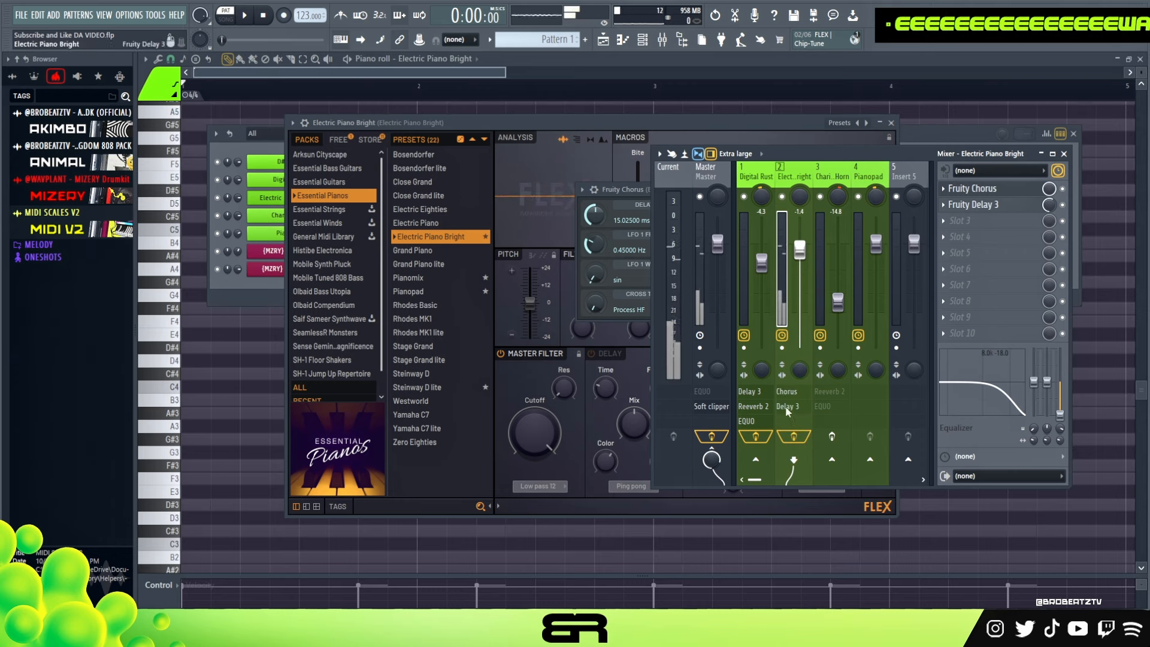
{"action": "left_click", "coordinate": [923, 137]}
{"action": "right_click", "coordinate": [327, 181]}
{"action": "left_click", "coordinate": [471, 181]}
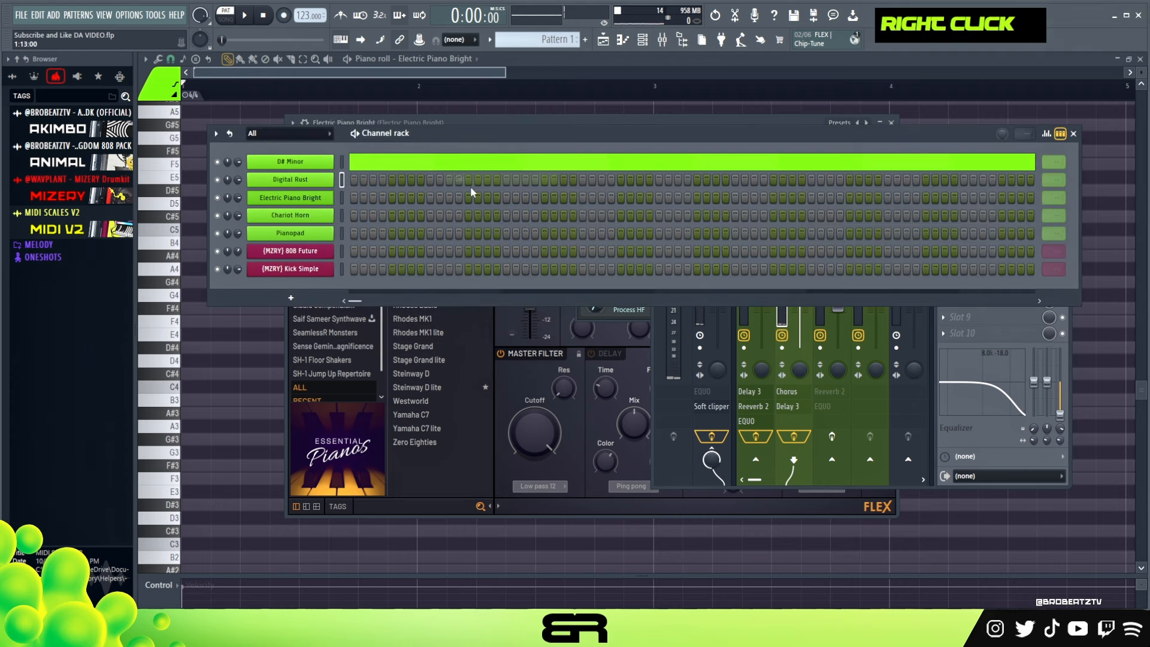
{"action": "key", "text": "ctrl+z"}
Copy the Digital Rust channel's notes into the Electric Piano Bright channel and open its piano roll
{"action": "right_click", "coordinate": [327, 184]}
{"action": "left_click", "coordinate": [470, 190]}
{"action": "right_click", "coordinate": [327, 201]}
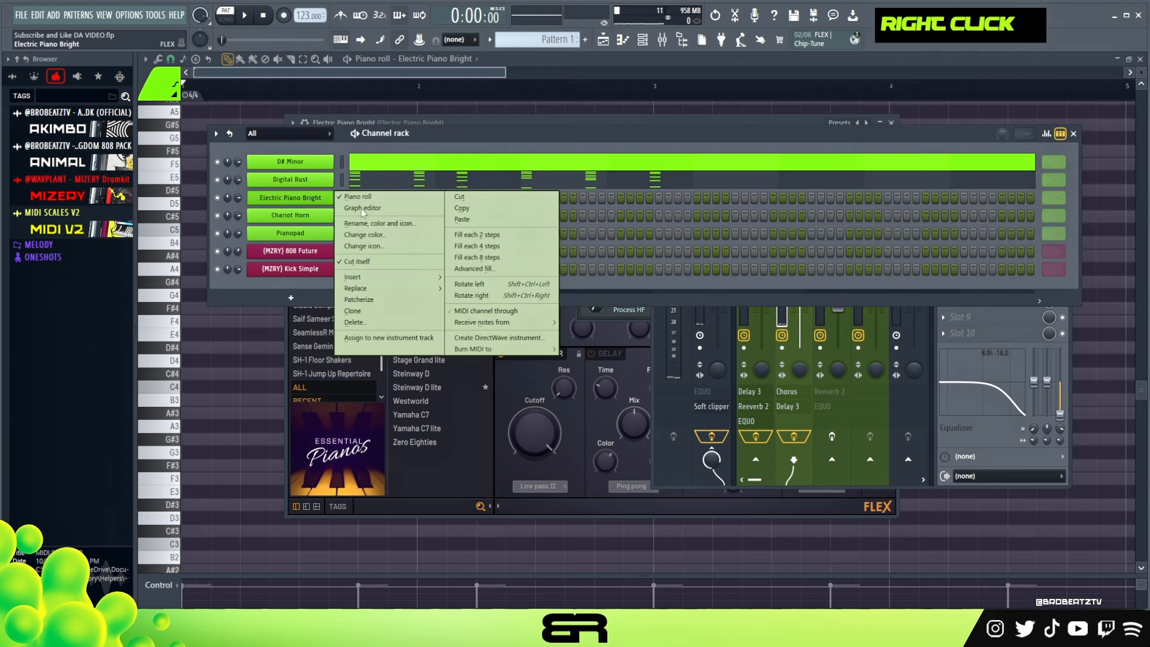
{"action": "left_click", "coordinate": [462, 219]}
{"action": "double_click", "coordinate": [418, 199]}
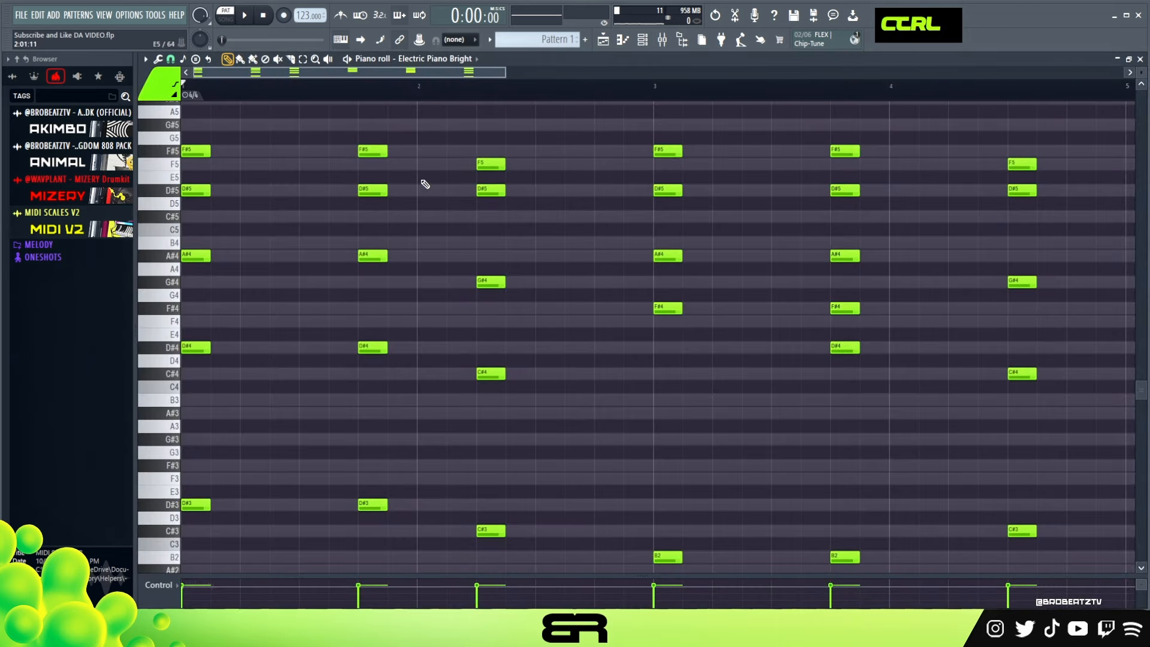
Move the first chord's D#3 to step 5 and its upper notes to step 7, and delete bar 1's step 13 chord
{"action": "left_click_drag", "start_coordinate": [250, 520], "coordinate": [275, 354]}
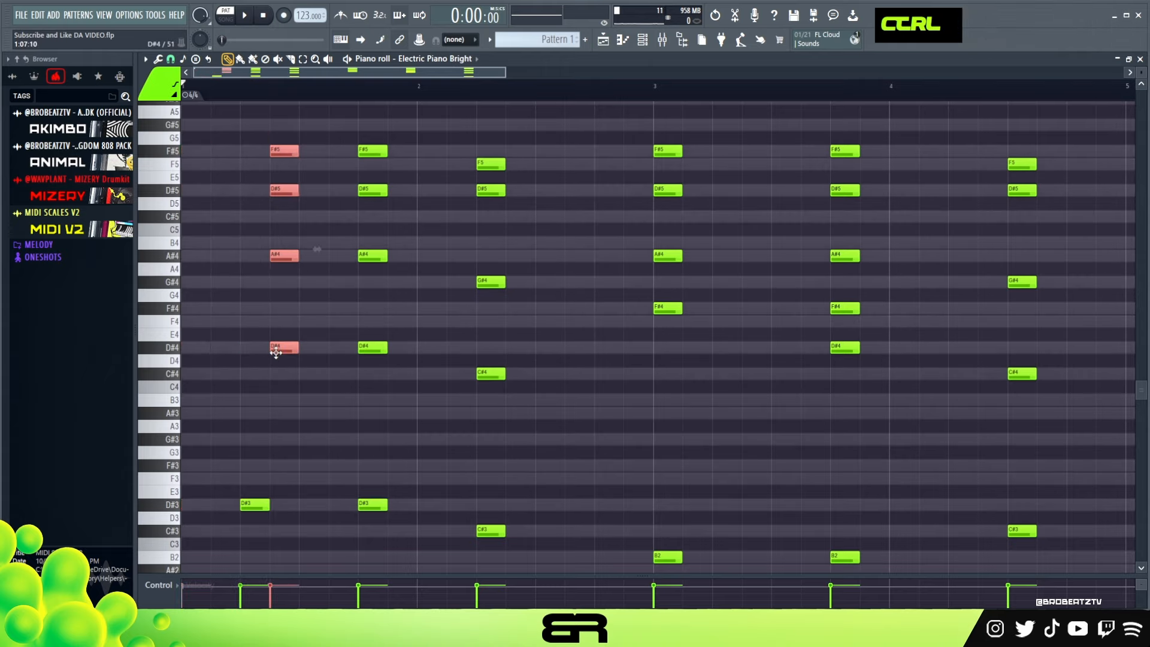
{"action": "left_click_drag", "start_coordinate": [330, 133], "coordinate": [411, 572]}
{"action": "key", "text": "Delete"}
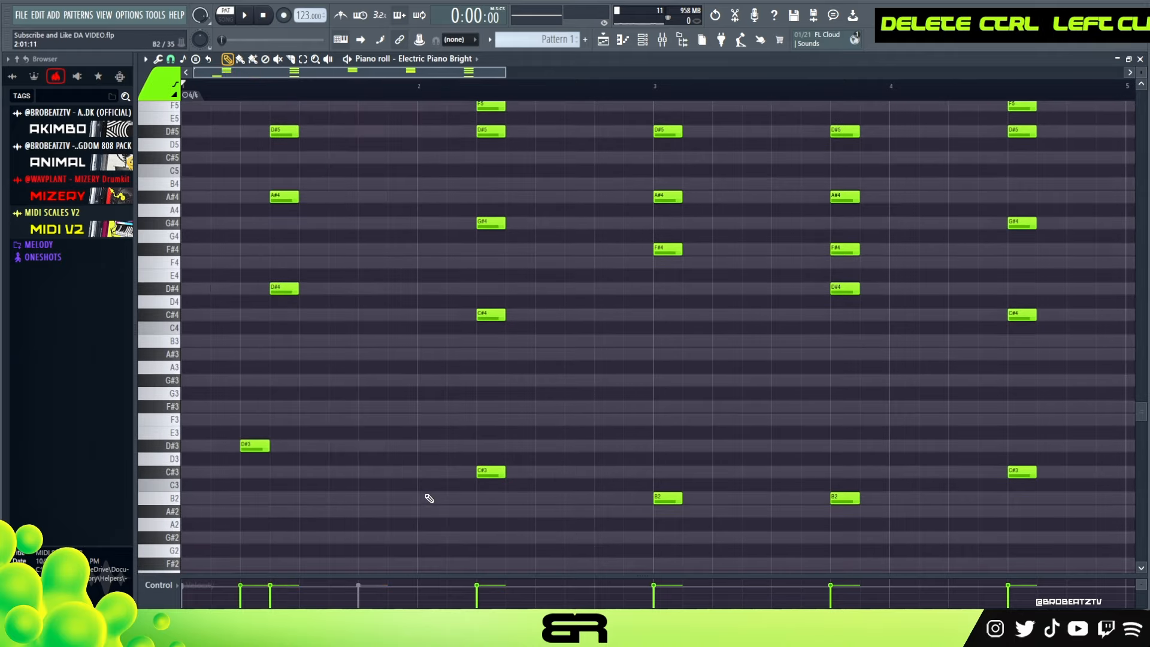
Delete the chord at step 13 of bar 3 and play the Electric Piano Bright pattern
{"action": "scroll", "coordinate": [694, 416], "scroll_direction": "up", "scroll_amount": 2}
{"action": "left_click_drag", "start_coordinate": [778, 124], "coordinate": [884, 545]}
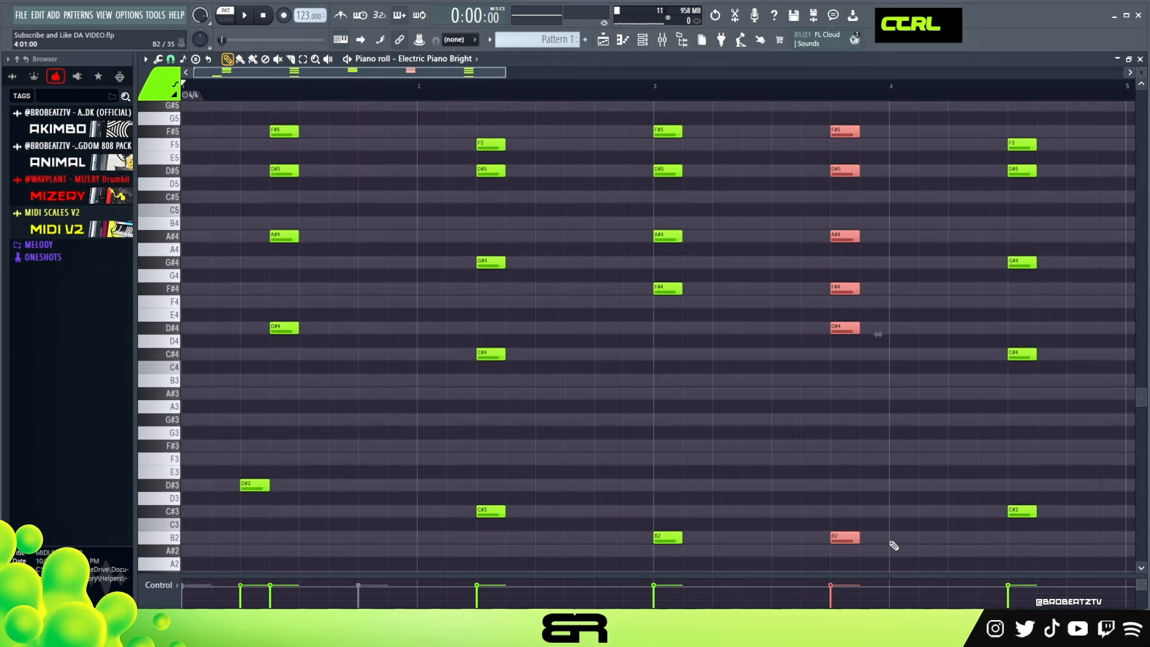
{"action": "key", "text": "Delete"}
{"action": "right_click", "coordinate": [336, 300]}
{"action": "scroll", "coordinate": [336, 300], "scroll_direction": "up", "scroll_amount": 1}
{"action": "scroll", "coordinate": [349, 287], "scroll_direction": "down", "scroll_amount": 1}
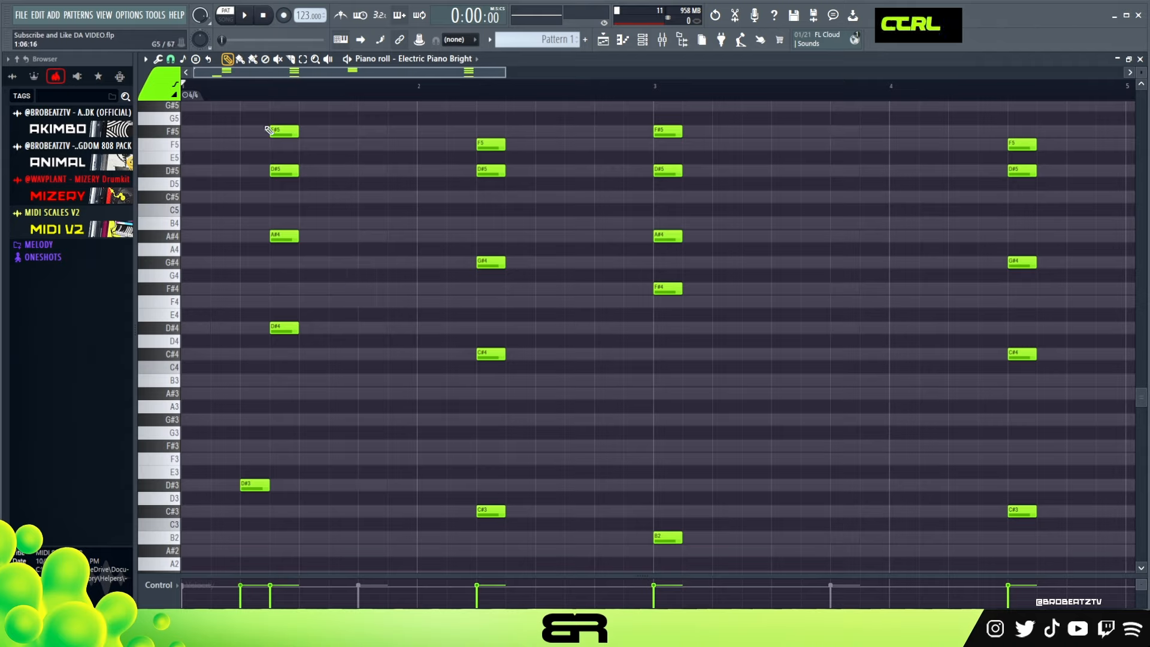
{"action": "key", "text": "space"}
{"action": "key", "text": "space"}
Move the A#4, D#5 and F#5 notes from step 7 to step 13 of bar 1 and play the pattern
{"action": "left_click_drag", "start_coordinate": [260, 124], "coordinate": [379, 231]}
{"action": "key", "text": "space"}
{"action": "key", "text": "space"}
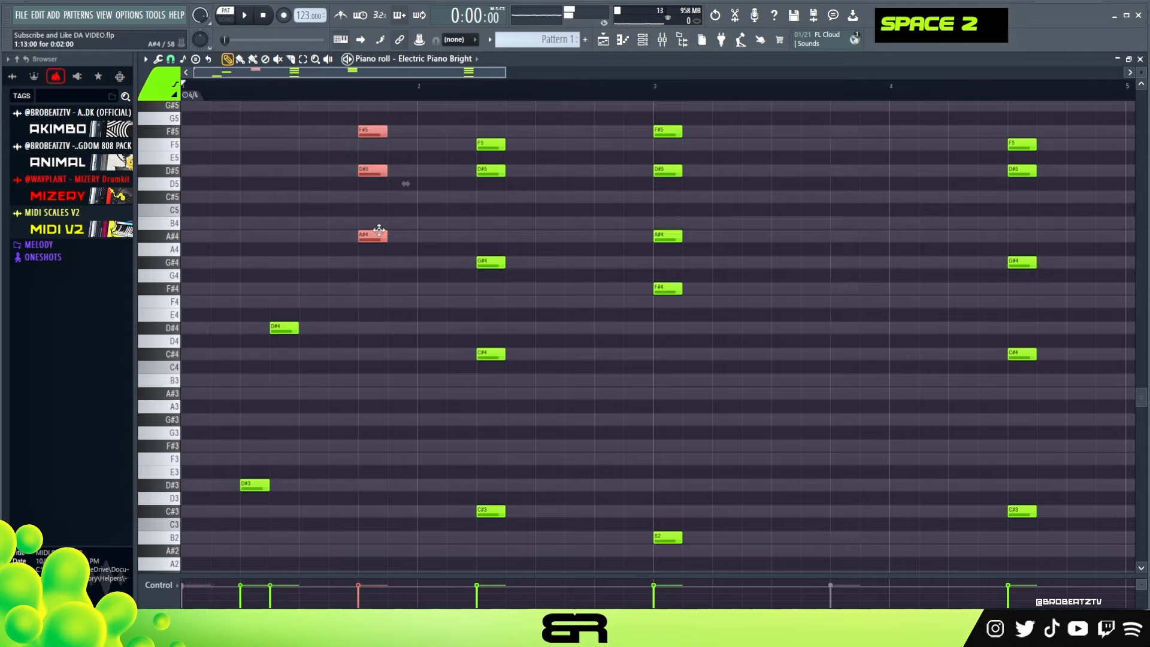
{"action": "right_click", "coordinate": [307, 184]}
Add a D#5 note at step 9 and an F5 note at step 11 of bar 1, and play the pattern
{"action": "left_click", "coordinate": [307, 170]}
{"action": "left_click", "coordinate": [336, 144]}
{"action": "key", "text": "space"}
Delete the A#4, D#5 and F#5 notes at step 13 of bar 1 and play the pattern back
{"action": "right_click", "coordinate": [373, 131]}
{"action": "right_click", "coordinate": [372, 171]}
{"action": "right_click", "coordinate": [373, 236]}
{"action": "key", "text": "space"}
{"action": "key", "text": "space"}
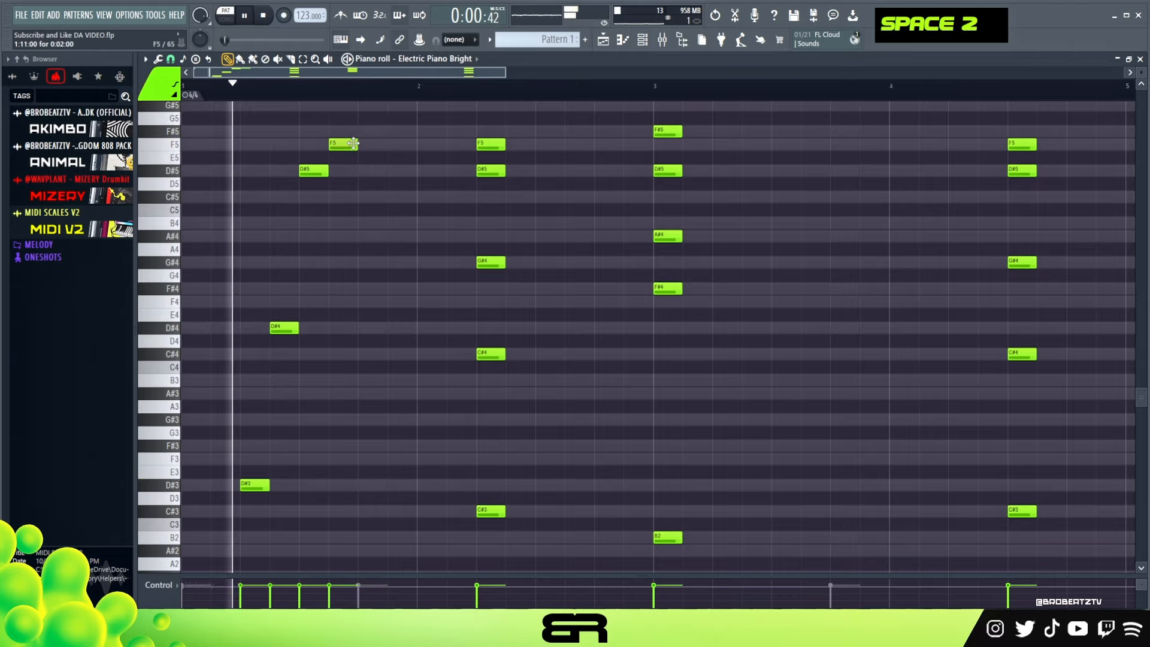
Stop playback and lengthen the D#3, D#4, D#5 and F5 notes in bar 1 to eight steps each
{"action": "key", "text": "space"}
{"action": "left_click_drag", "start_coordinate": [353, 148], "coordinate": [428, 146]}
{"action": "left_click_drag", "start_coordinate": [315, 168], "coordinate": [257, 508]}
{"action": "left_click", "coordinate": [308, 421], "text": "ctrl"}
{"action": "left_click_drag", "start_coordinate": [230, 479], "coordinate": [231, 489]}
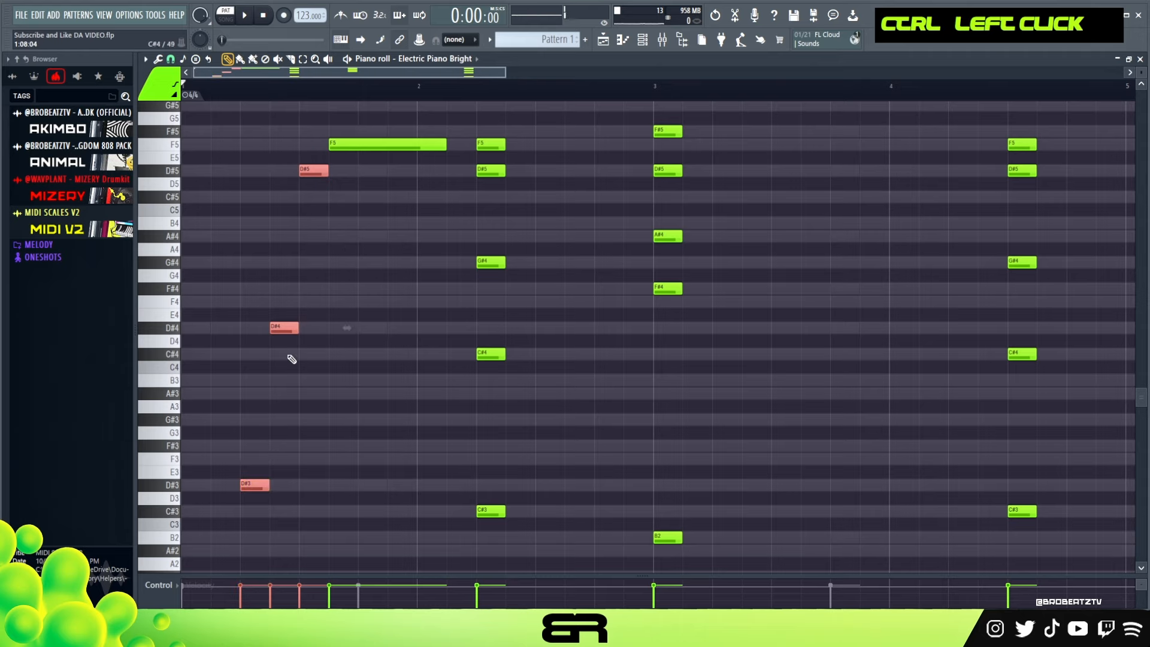
{"action": "right_click", "coordinate": [396, 392]}
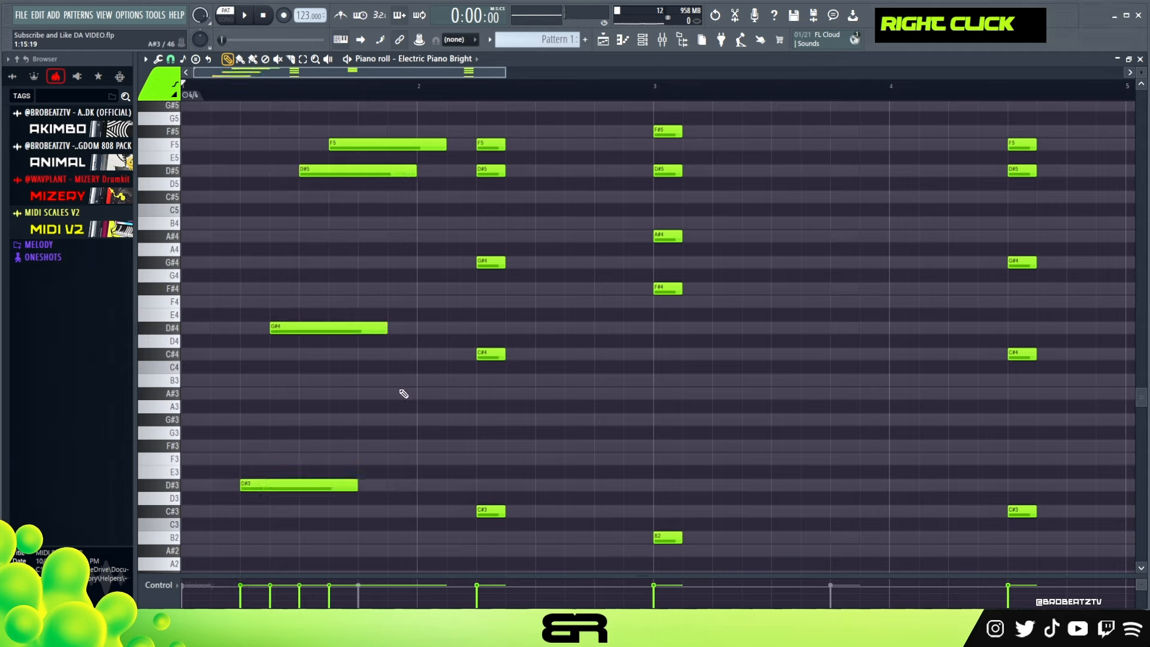
Try the F5 note in bar 1 as F#5 while playing the pattern, and return it to F5
{"action": "left_click", "coordinate": [360, 145], "text": "ctrl"}
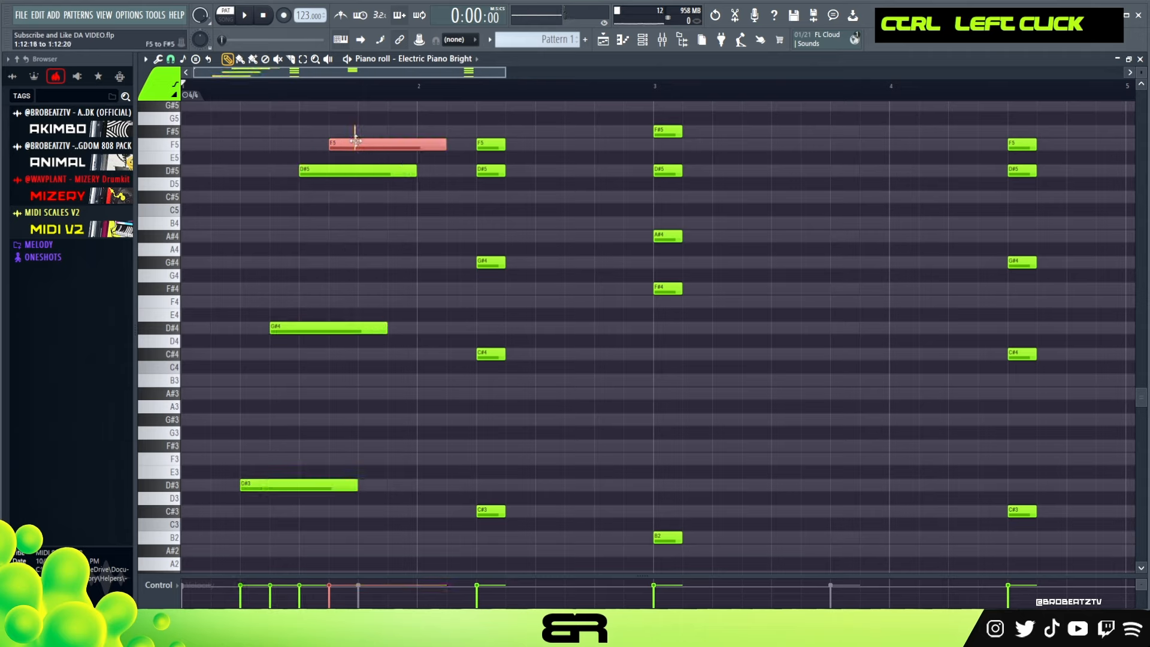
{"action": "key", "text": "shift+Up"}
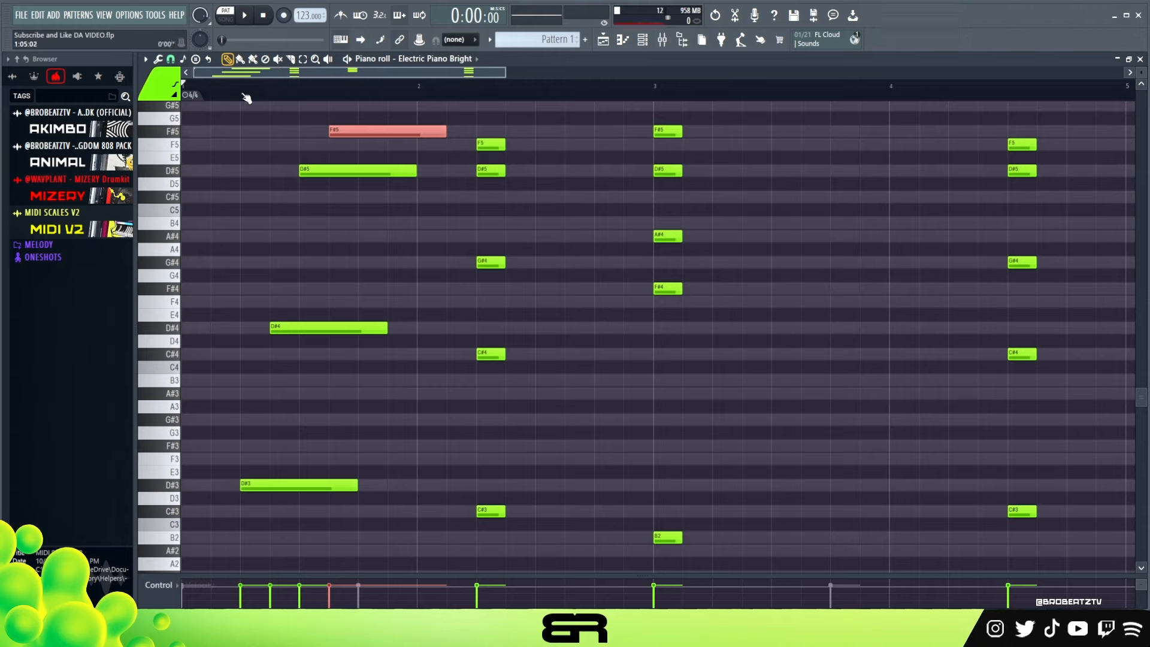
{"action": "key", "text": "space"}
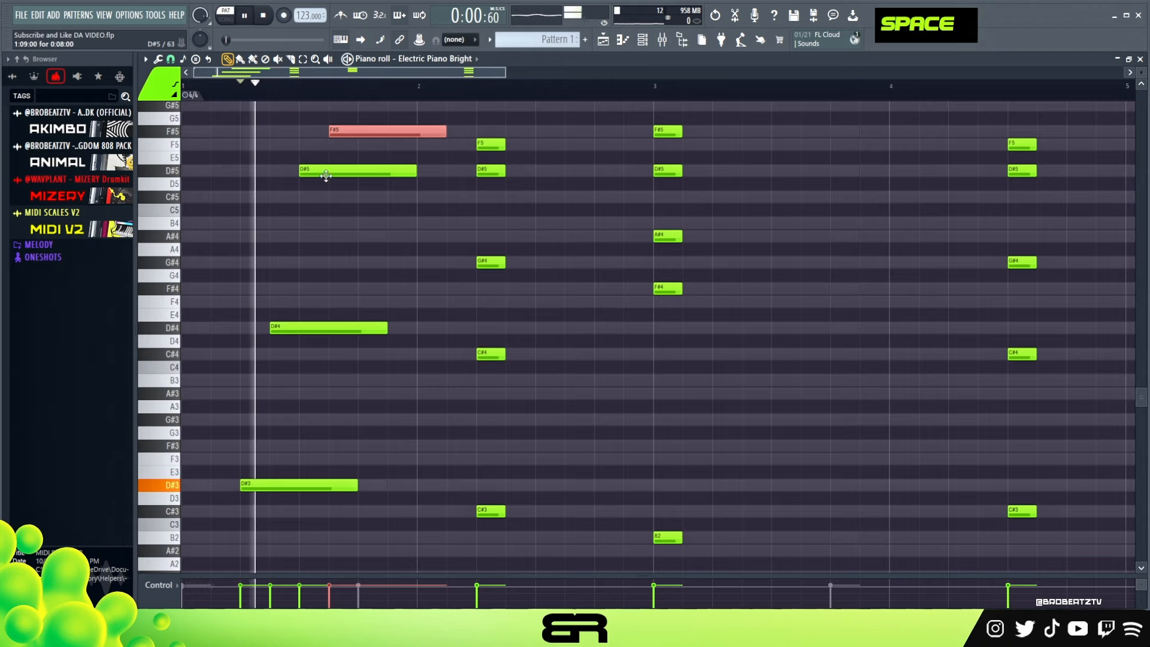
{"action": "key", "text": "space"}
{"action": "key", "text": "space"}
{"action": "key", "text": "shift+Down"}
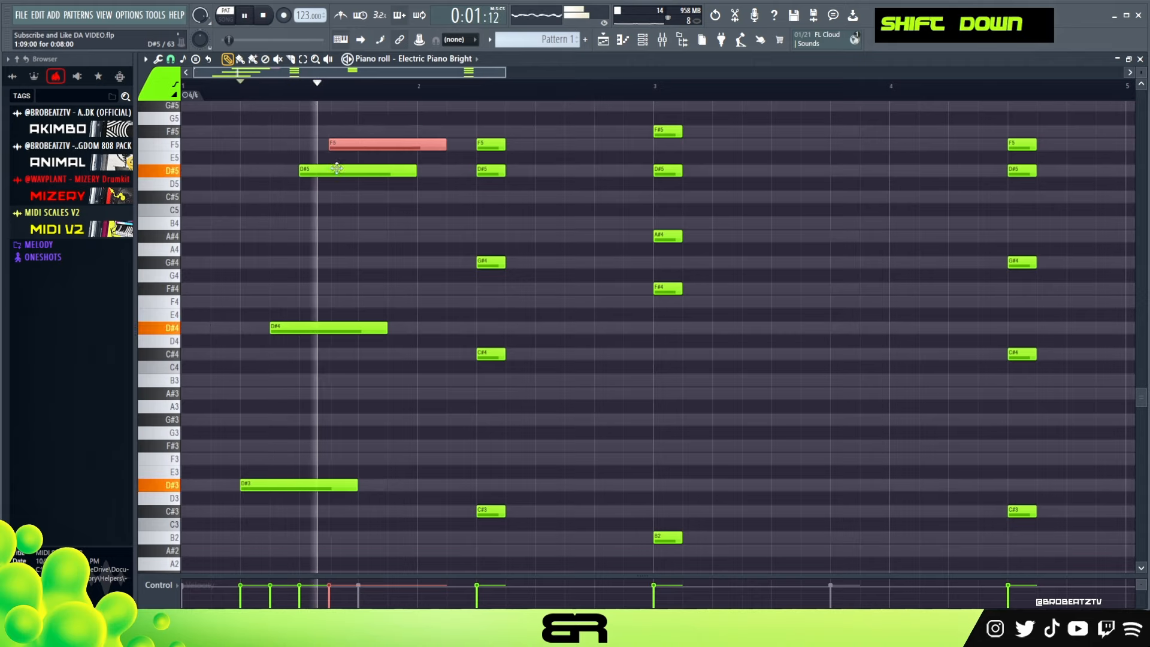
{"action": "key", "text": "space"}
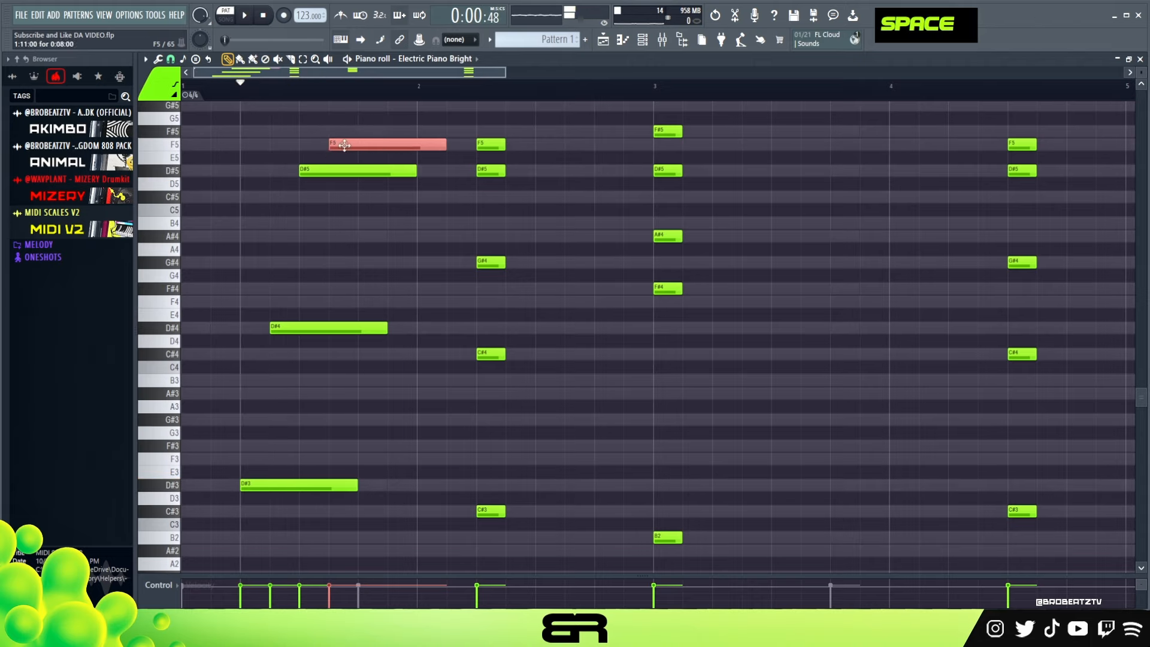
Shorten the D#3, D#4 and D#5 notes in bar 1 to six steps and play the pattern
{"action": "right_click", "coordinate": [358, 266]}
{"action": "left_click_drag", "start_coordinate": [398, 165], "coordinate": [285, 488]}
{"action": "key", "text": "space"}
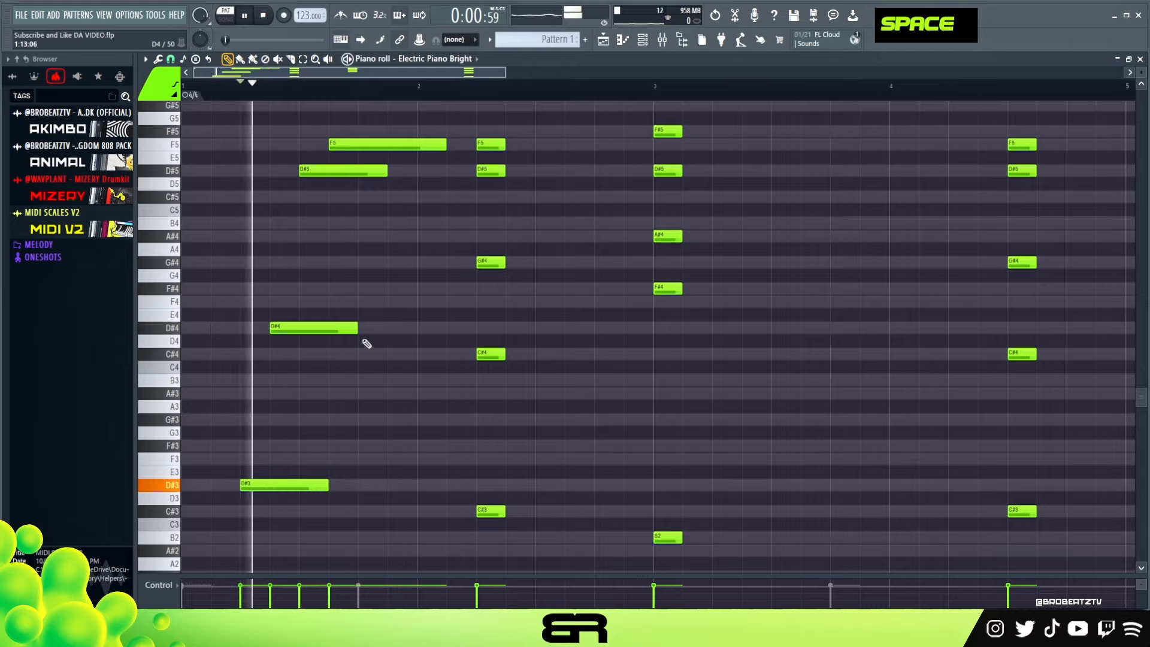
{"action": "key", "text": "space"}
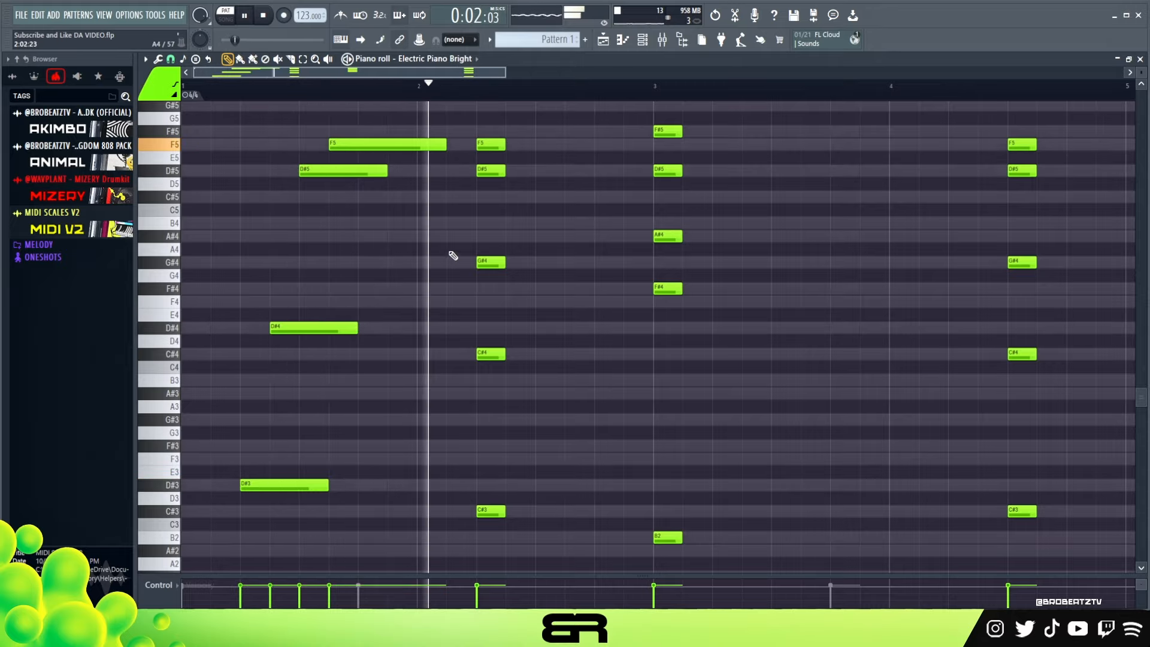
{"action": "key", "text": "space"}
Spread the bar 2 chord into a rising arpeggio of C#3, C#4, C#5 and D#5 starting at step 9, removing its F5 note
{"action": "key", "text": "ctrl"}
{"action": "left_click_drag", "start_coordinate": [527, 528], "coordinate": [574, 358]}
{"action": "right_click", "coordinate": [578, 286]}
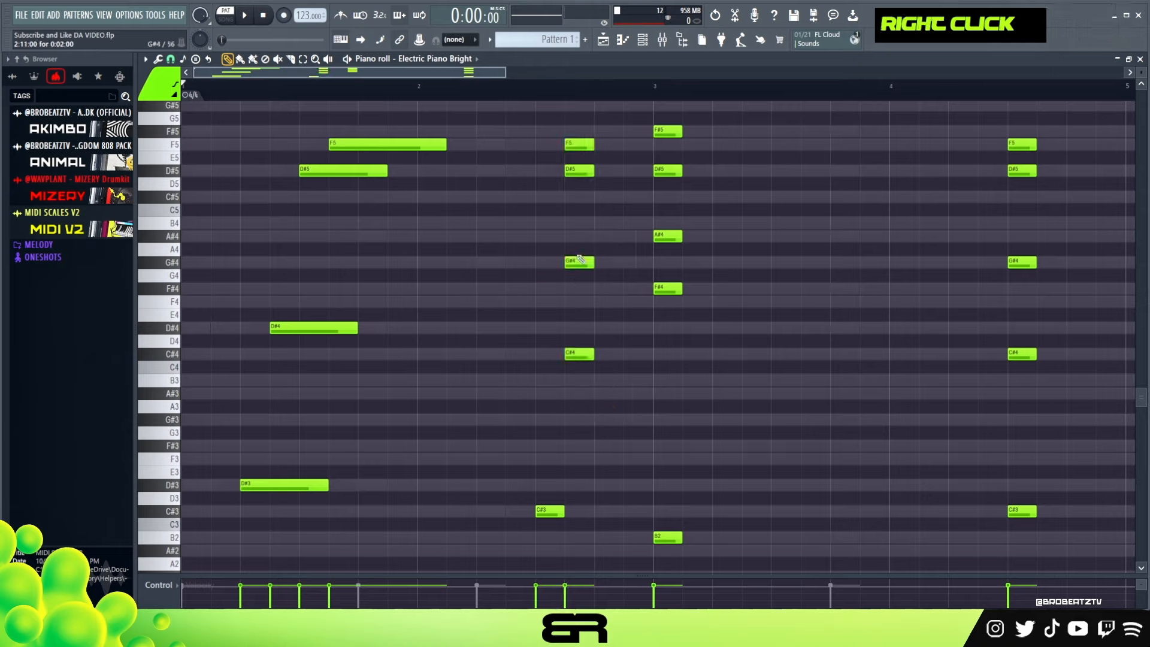
{"action": "right_click", "coordinate": [575, 157]}
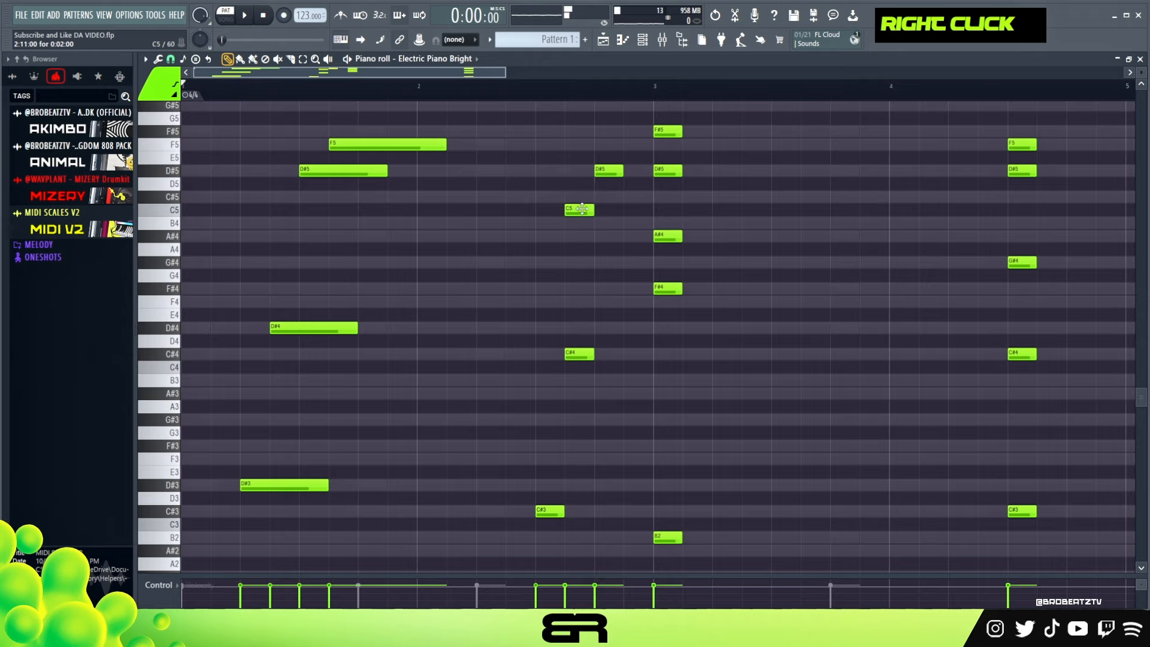
{"action": "key", "text": "space"}
{"action": "key", "text": "space"}
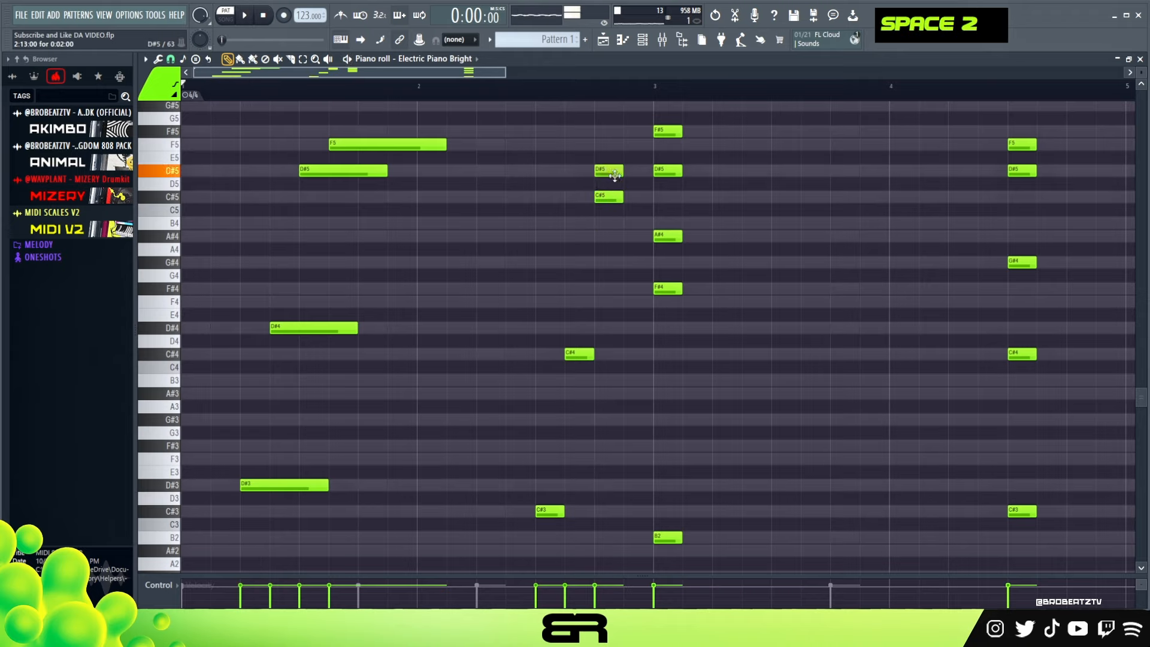
Delete the F#4, A#4, D#5 and F#5 notes of the bar 3 chord, keeping only B2
{"action": "left_click_drag", "start_coordinate": [695, 126], "coordinate": [683, 285]}
{"action": "right_click", "coordinate": [734, 221]}
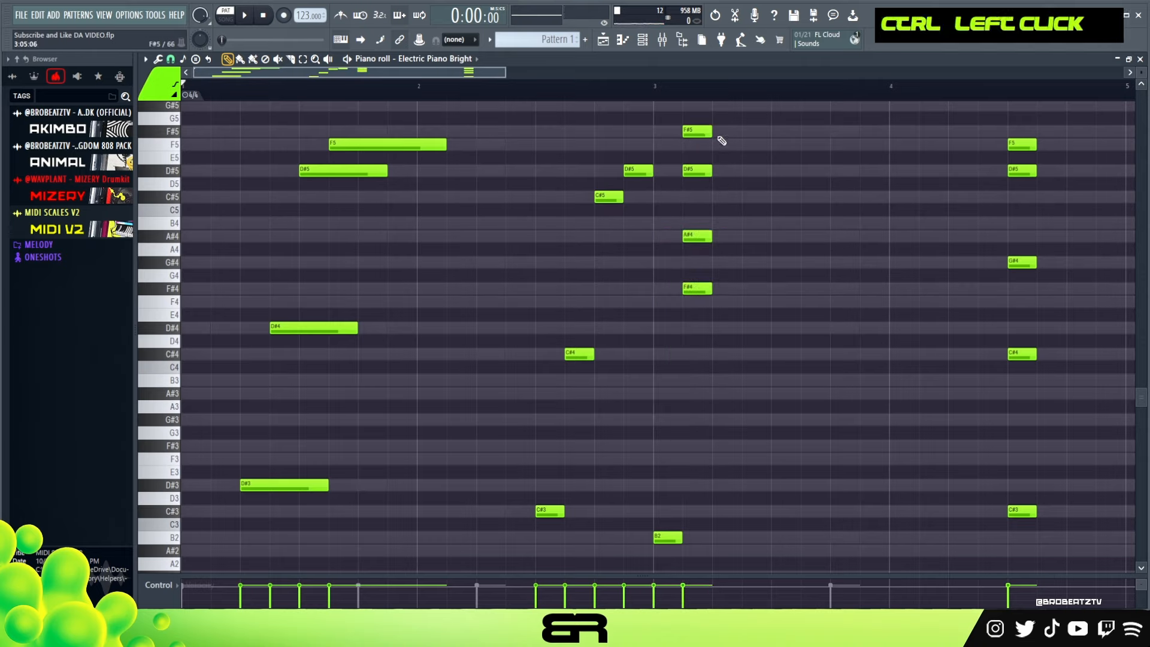
{"action": "left_click_drag", "start_coordinate": [702, 225], "coordinate": [703, 235]}
{"action": "left_click_drag", "start_coordinate": [693, 291], "coordinate": [693, 292]}
{"action": "key", "text": "Delete"}
Copy the D#4, D#5 and F5 notes from bar 1 to steps 3, 5 and 7 of bar 3, and play the pattern
{"action": "left_click_drag", "start_coordinate": [410, 359], "coordinate": [251, 104]}
{"action": "left_click_drag", "start_coordinate": [298, 343], "coordinate": [696, 341]}
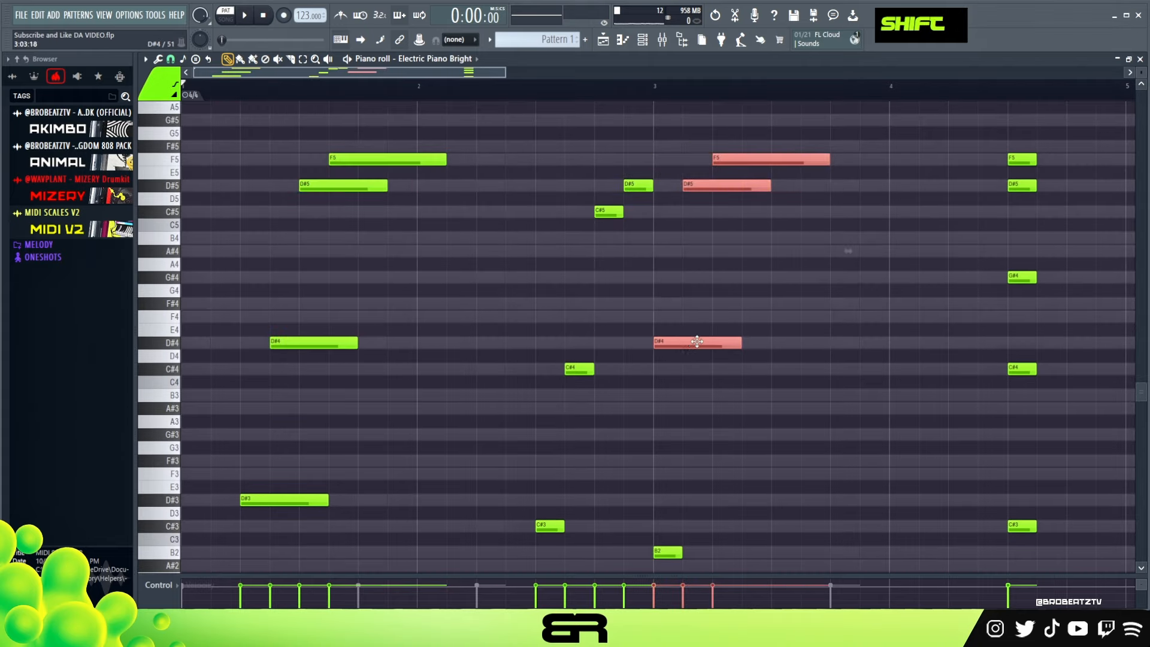
{"action": "right_click", "coordinate": [709, 320]}
{"action": "key", "text": "space"}
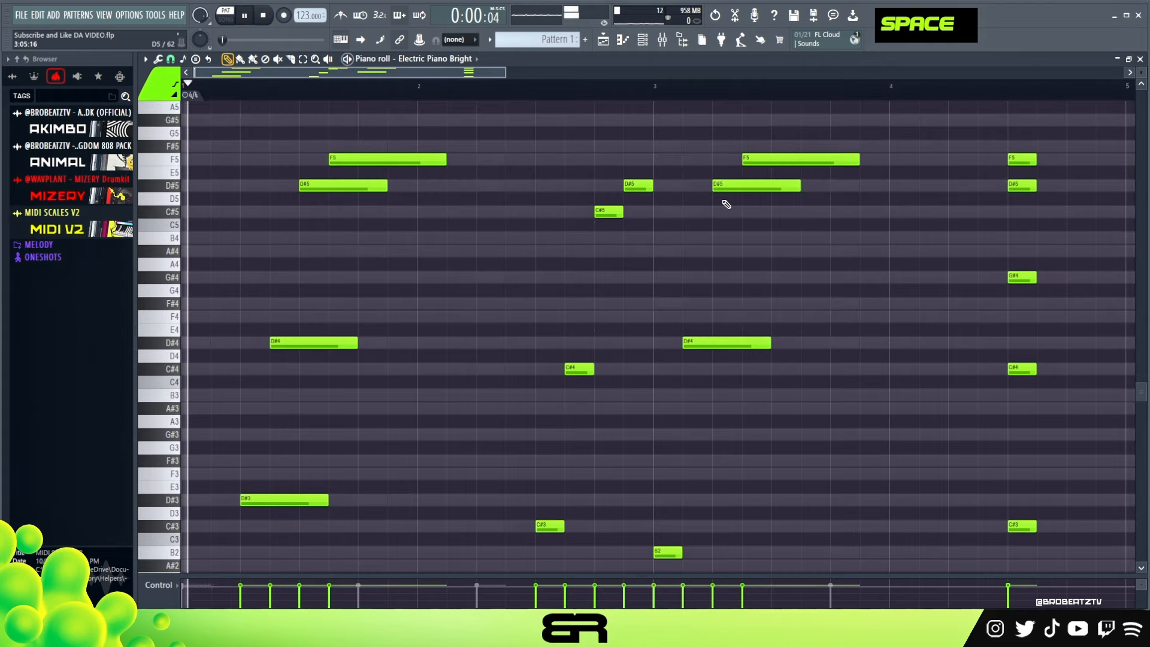
Lengthen bar 2's C#3 note to eight steps and its C#4, C#5 and D#5 notes to six steps, listening to the pattern
{"action": "left_click_drag", "start_coordinate": [652, 187], "coordinate": [691, 187]}
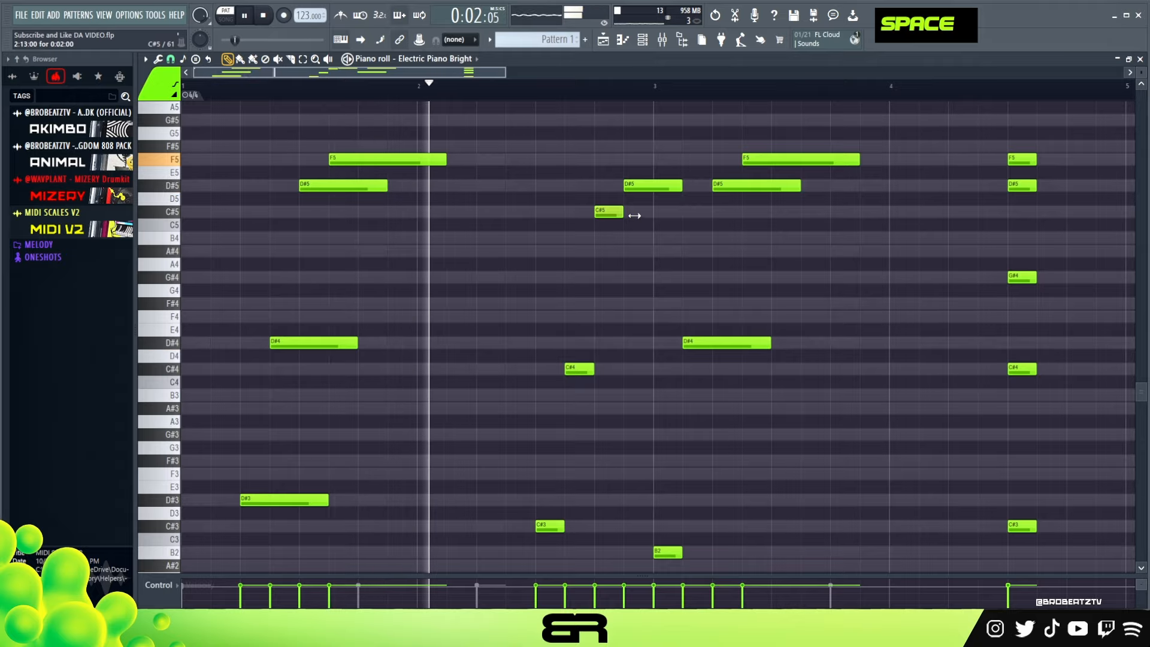
{"action": "left_click_drag", "start_coordinate": [624, 212], "coordinate": [653, 213]}
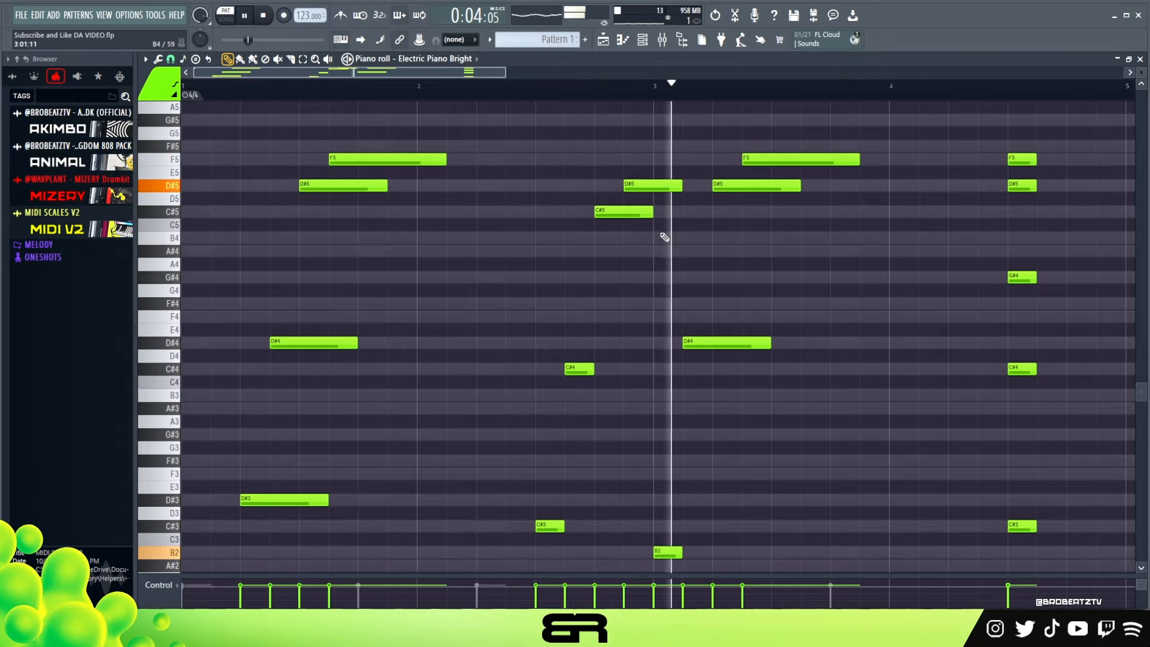
{"action": "key", "text": "space"}
{"action": "key", "text": "space"}
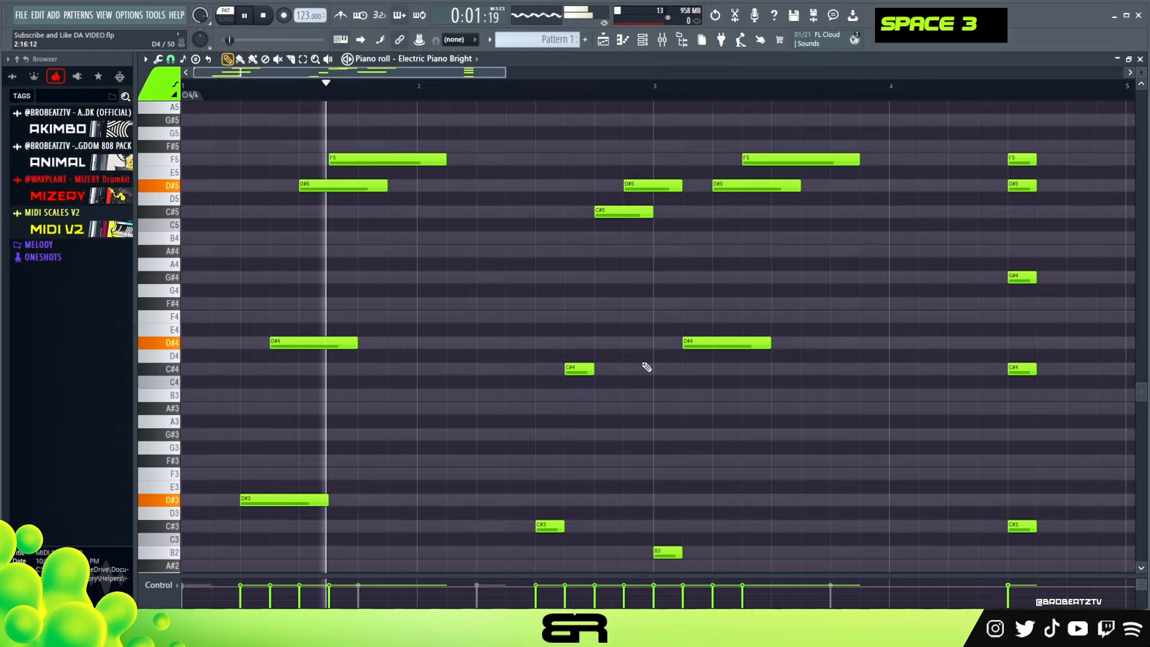
{"action": "left_click_drag", "start_coordinate": [593, 372], "coordinate": [653, 372]}
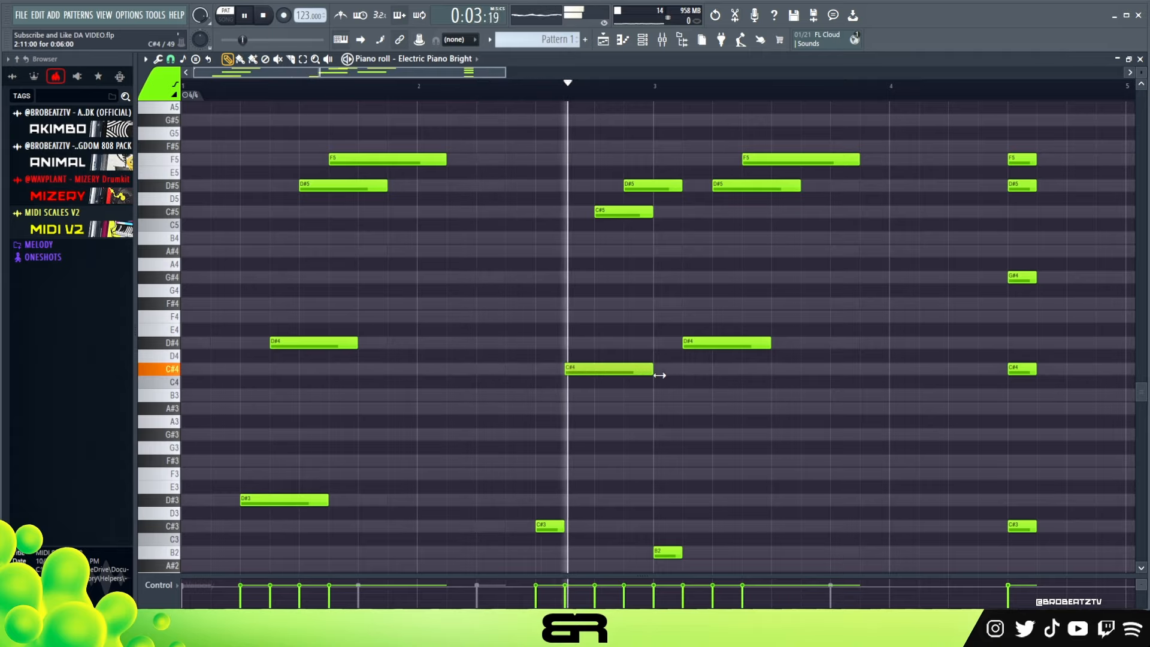
{"action": "key", "text": "space"}
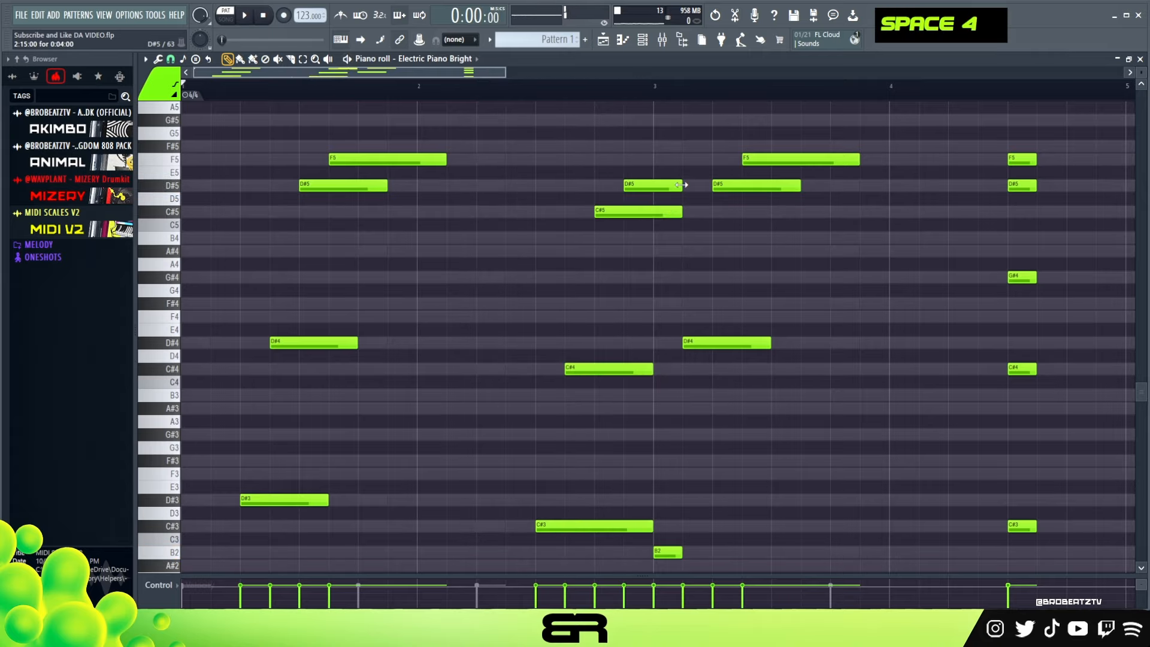
{"action": "left_click_drag", "start_coordinate": [681, 185], "coordinate": [704, 188]}
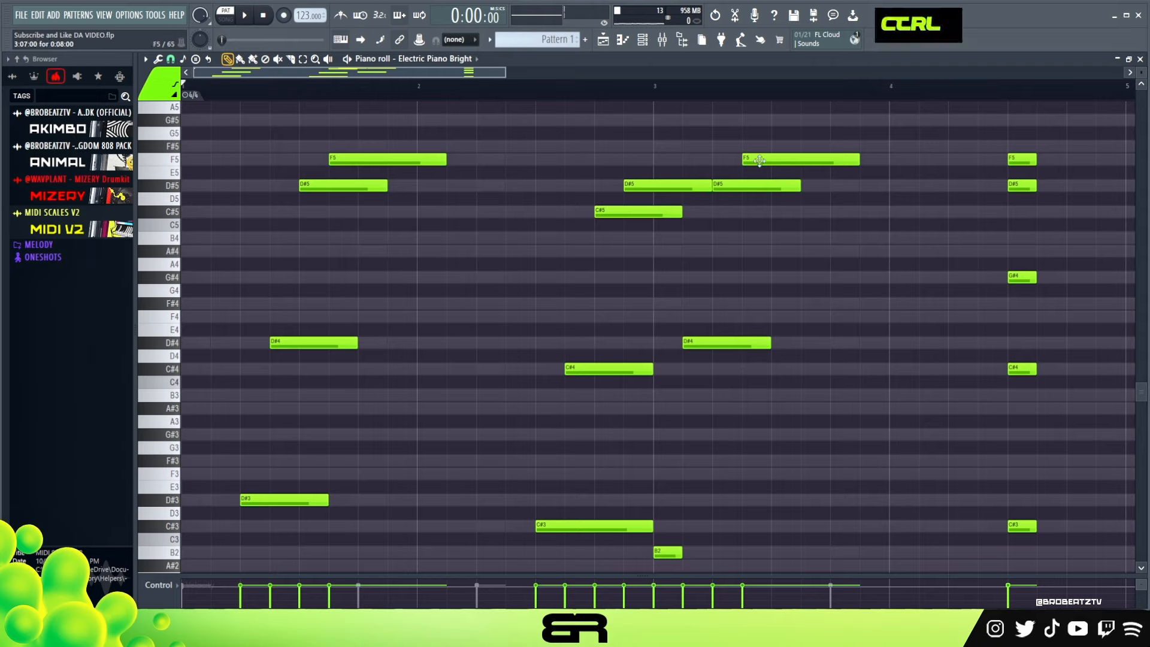
Replace bar 3's D#5 and F5 with copies of bar 2's C#5 and D#5 at steps 5 and 7, and lengthen the bar 2 originals to eight steps
{"action": "key", "text": "ctrl+alt+z"}
{"action": "left_click_drag", "start_coordinate": [687, 142], "coordinate": [631, 220]}
{"action": "left_click_drag", "start_coordinate": [626, 215], "coordinate": [739, 220]}
{"action": "left_click_drag", "start_coordinate": [689, 174], "coordinate": [680, 226]}
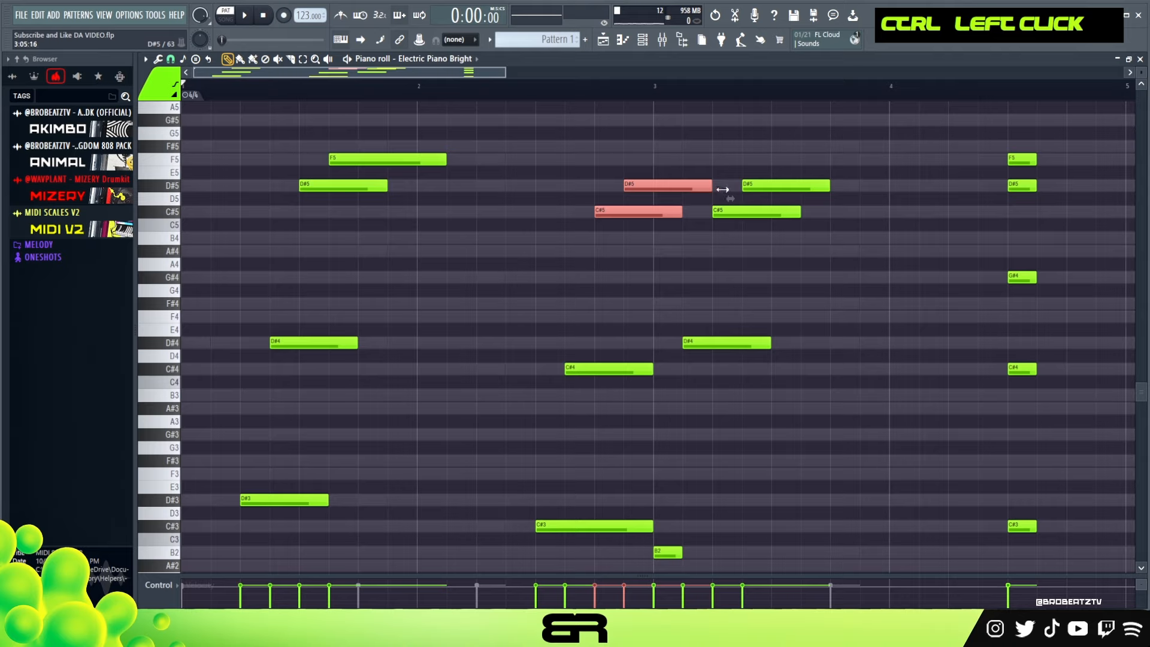
{"action": "right_click", "coordinate": [723, 163]}
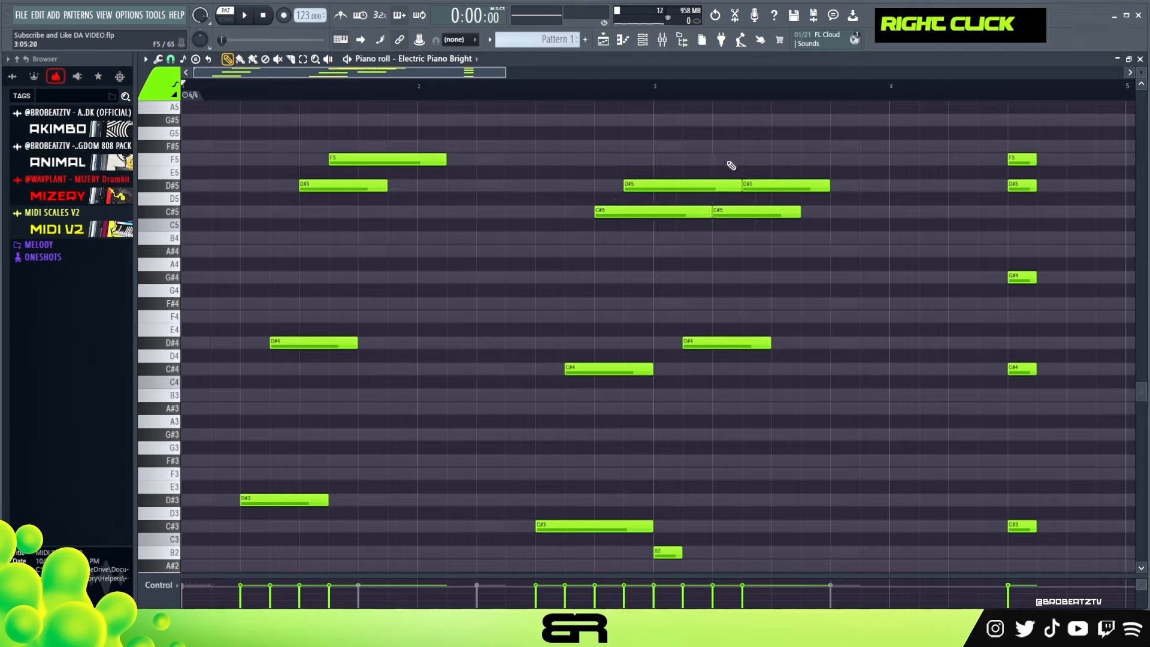
Duplicate bar 1's D#4 note up to A#4, place a copy at step 9 of bar 3, and delete the A#4 in bar 1
{"action": "left_click", "coordinate": [309, 340], "text": "shift"}
{"action": "key", "text": "shift+Up"}
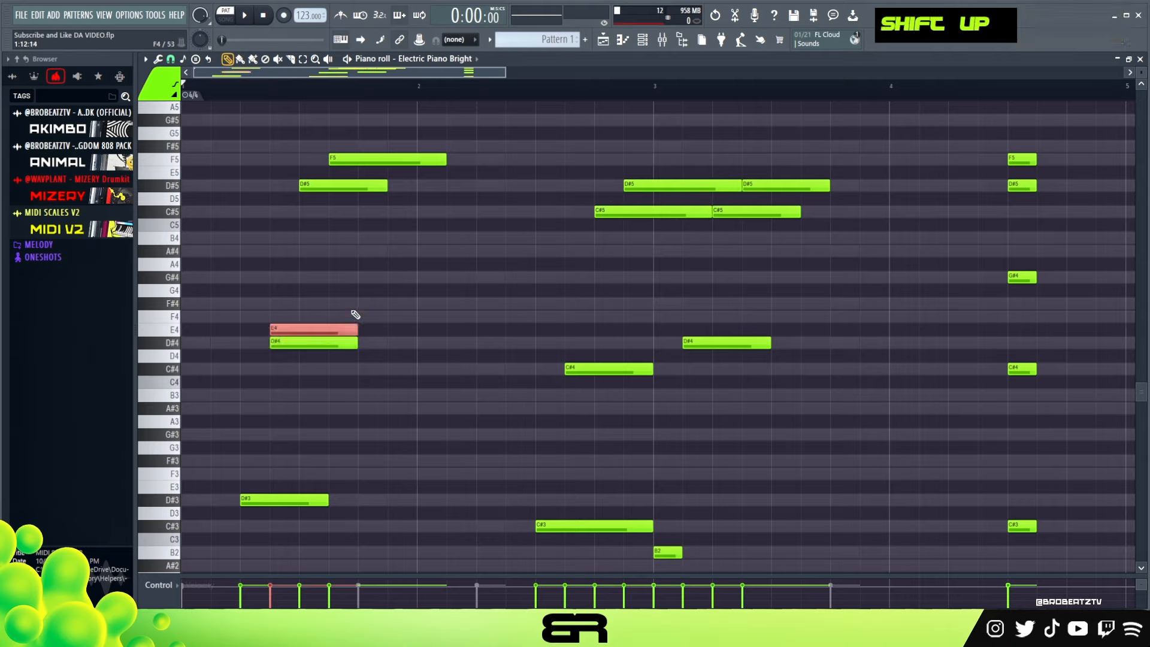
{"action": "key", "text": "shift+Up"}
{"action": "key", "text": "shift+Up"}
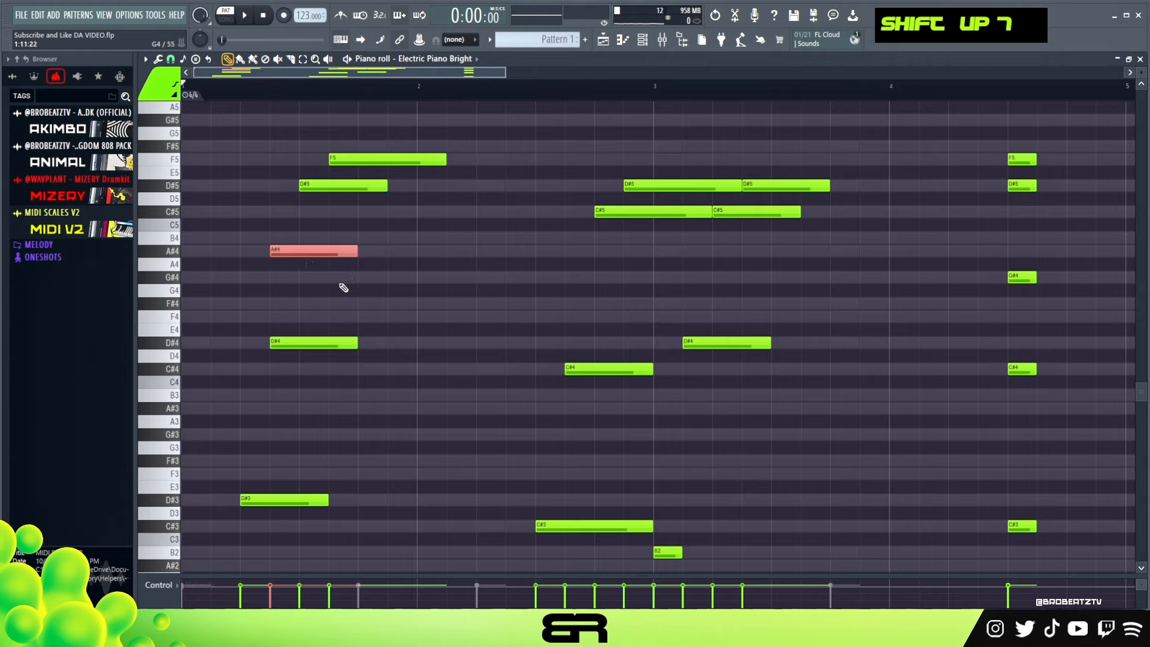
{"action": "left_click", "coordinate": [296, 250], "text": "shift"}
{"action": "left_click_drag", "start_coordinate": [727, 253], "coordinate": [769, 254]}
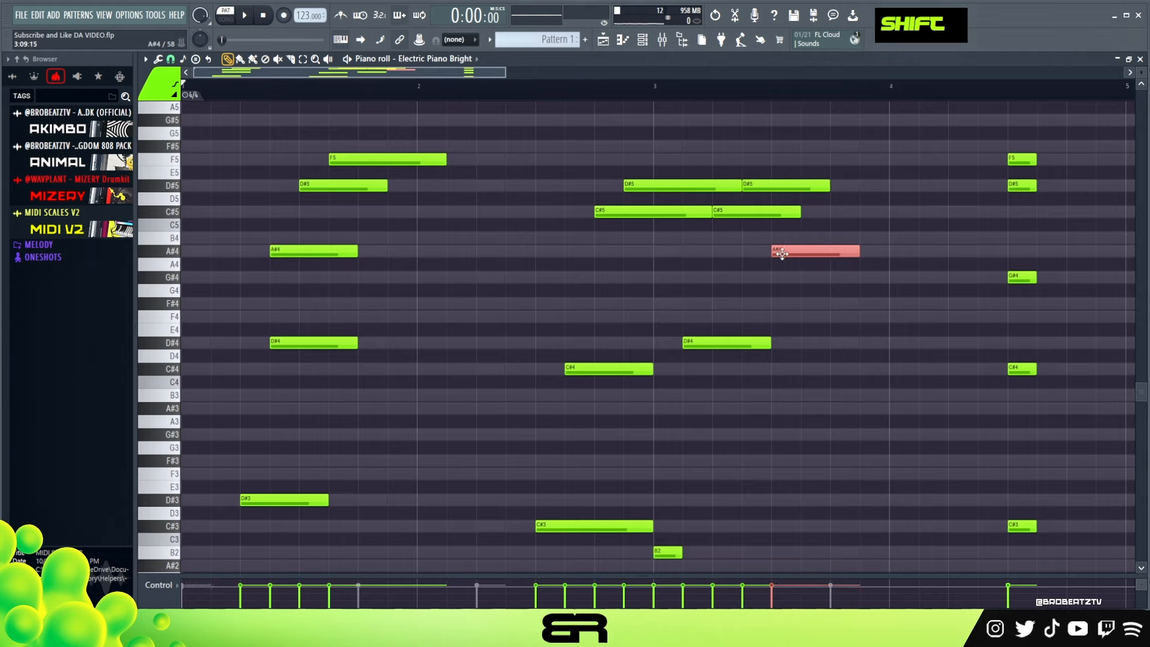
{"action": "right_click", "coordinate": [480, 260]}
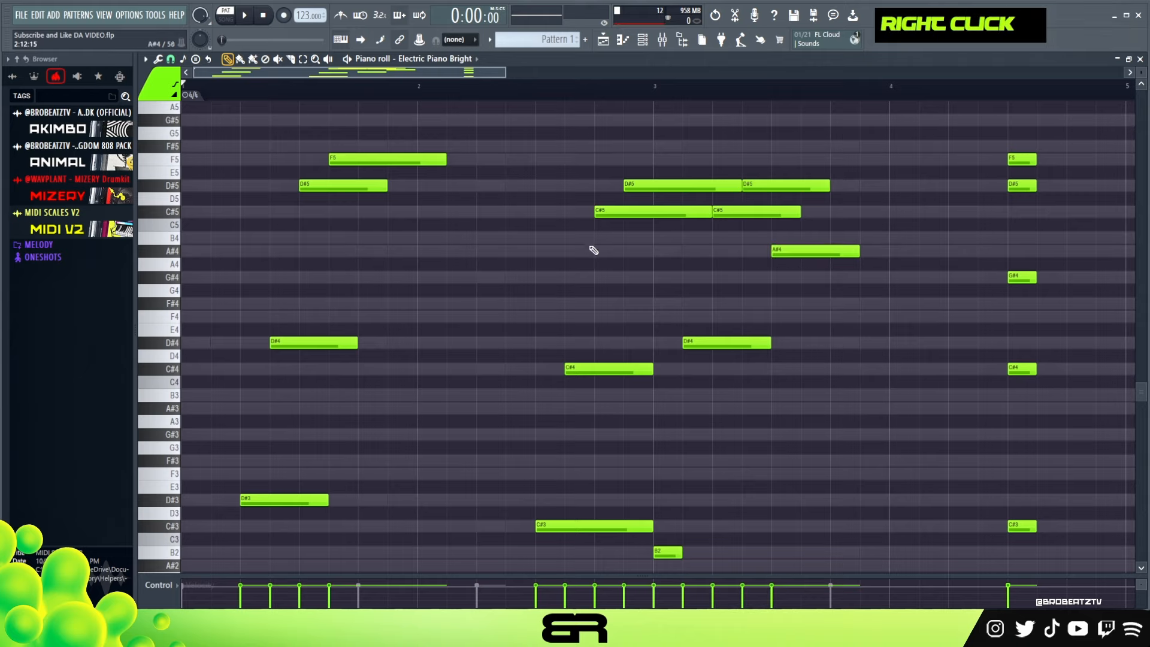
Play the pattern and lengthen bar 3's B2 note to six steps and its A#4 note to eight steps
{"action": "scroll", "coordinate": [594, 250], "scroll_direction": "down", "scroll_amount": 1}
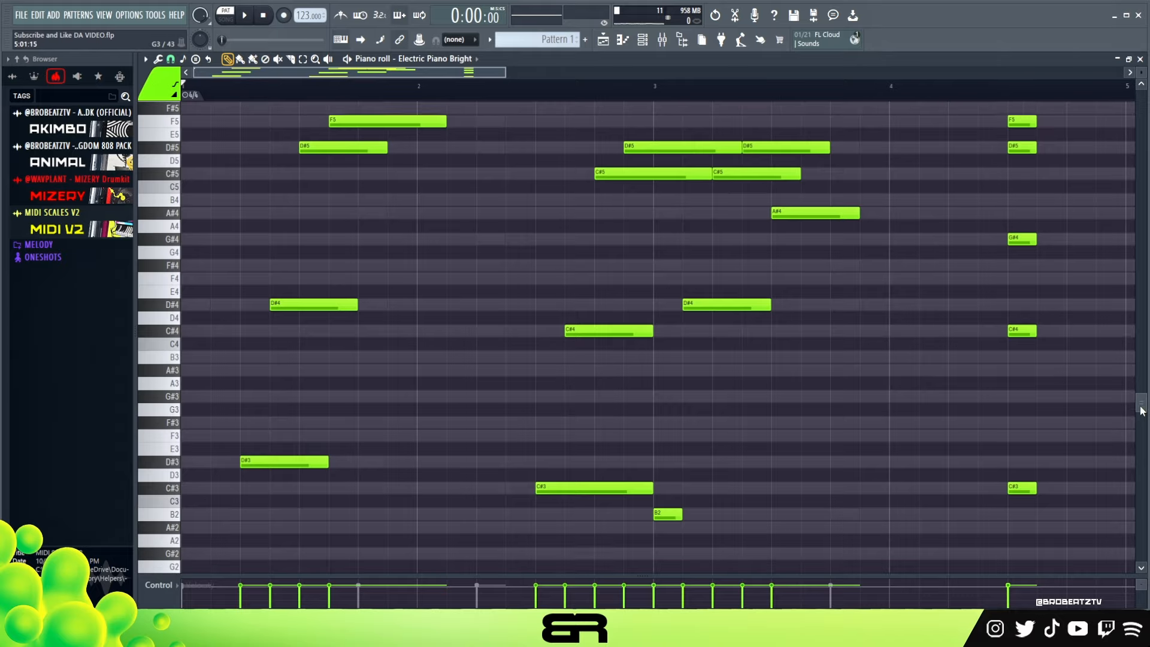
{"action": "left_click_drag", "start_coordinate": [1141, 413], "coordinate": [1141, 403]}
{"action": "key", "text": "space"}
{"action": "right_click", "coordinate": [898, 470]}
{"action": "left_click_drag", "start_coordinate": [682, 543], "coordinate": [743, 547]}
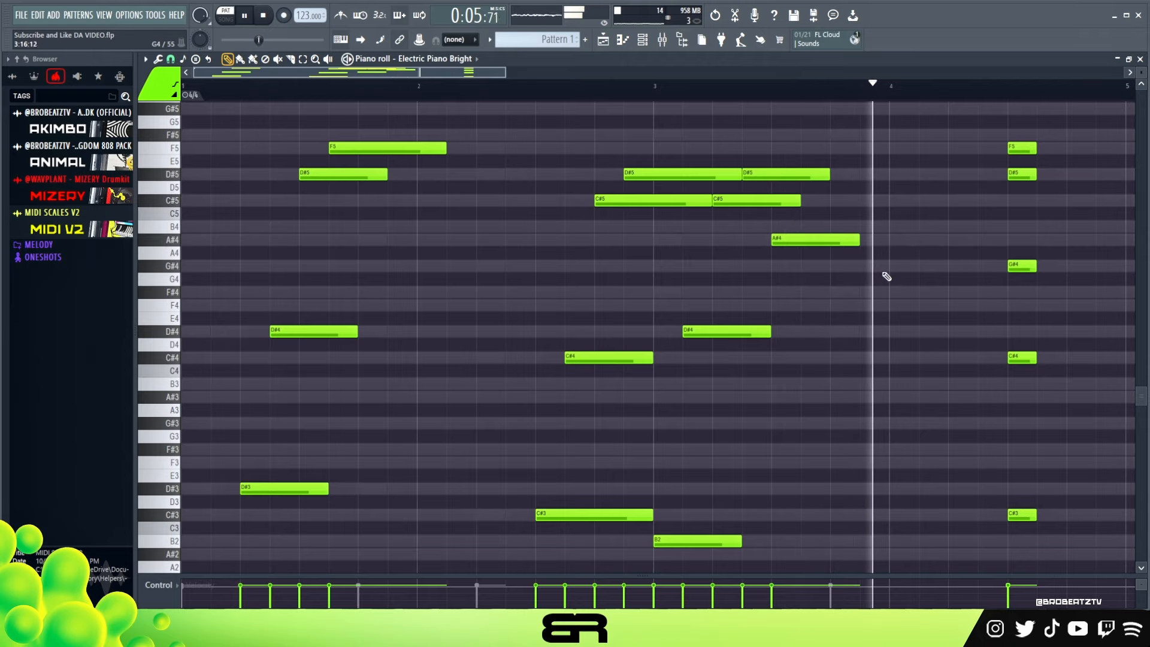
{"action": "key", "text": "space"}
{"action": "left_click_drag", "start_coordinate": [860, 240], "coordinate": [887, 245]}
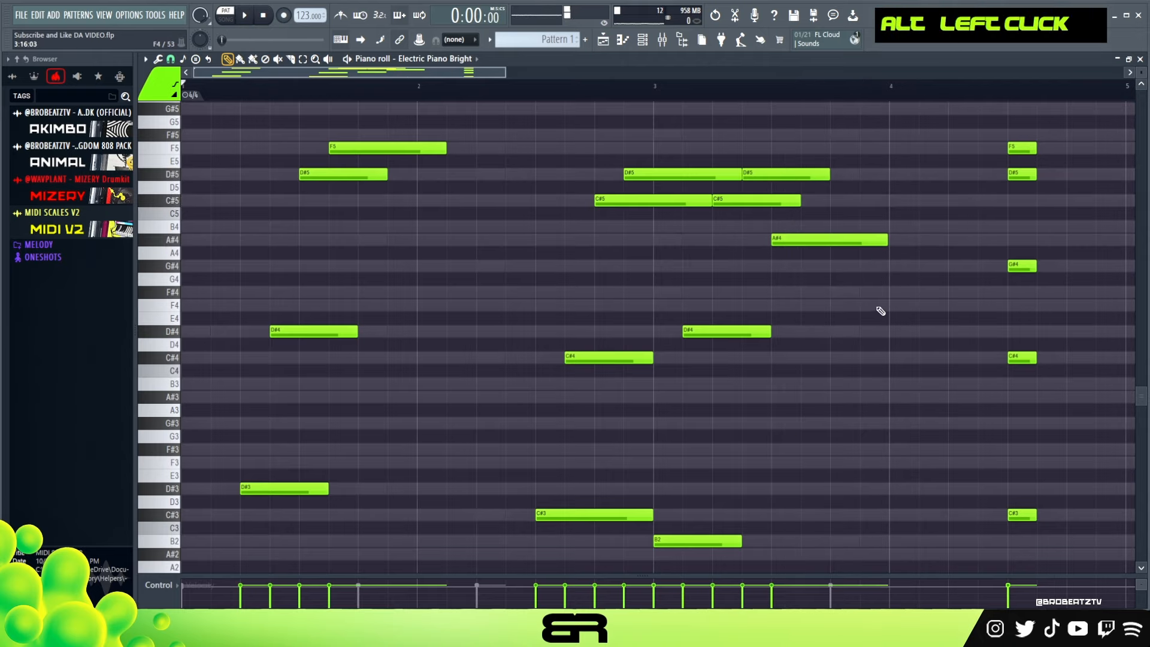
Stagger bar 4's chord notes by moving C#4 to step 11, D#5 to step 13 and F5 to step 15
{"action": "left_click_drag", "start_coordinate": [455, 74], "coordinate": [544, 81]}
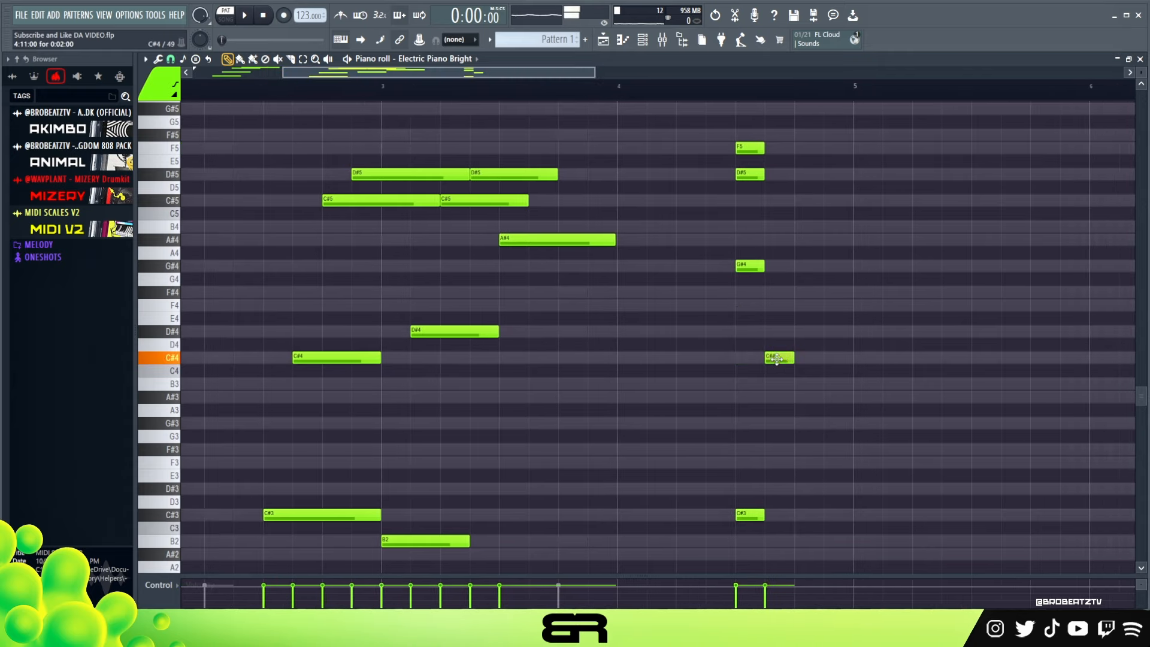
{"action": "left_click_drag", "start_coordinate": [734, 142], "coordinate": [741, 163]}
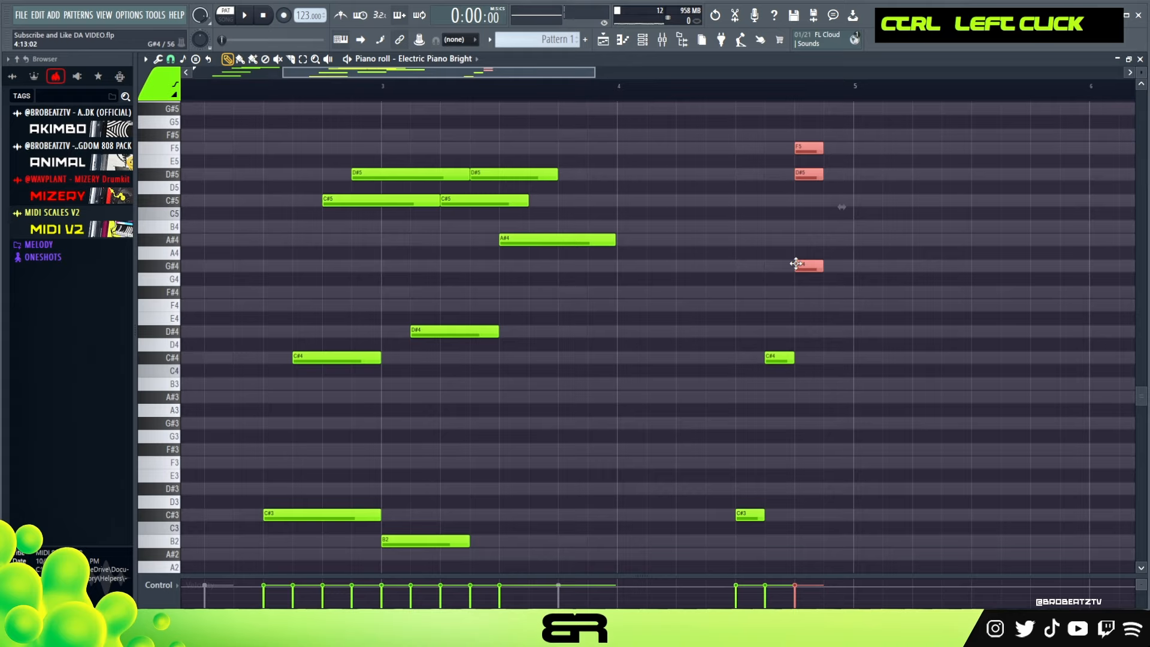
{"action": "right_click", "coordinate": [789, 249]}
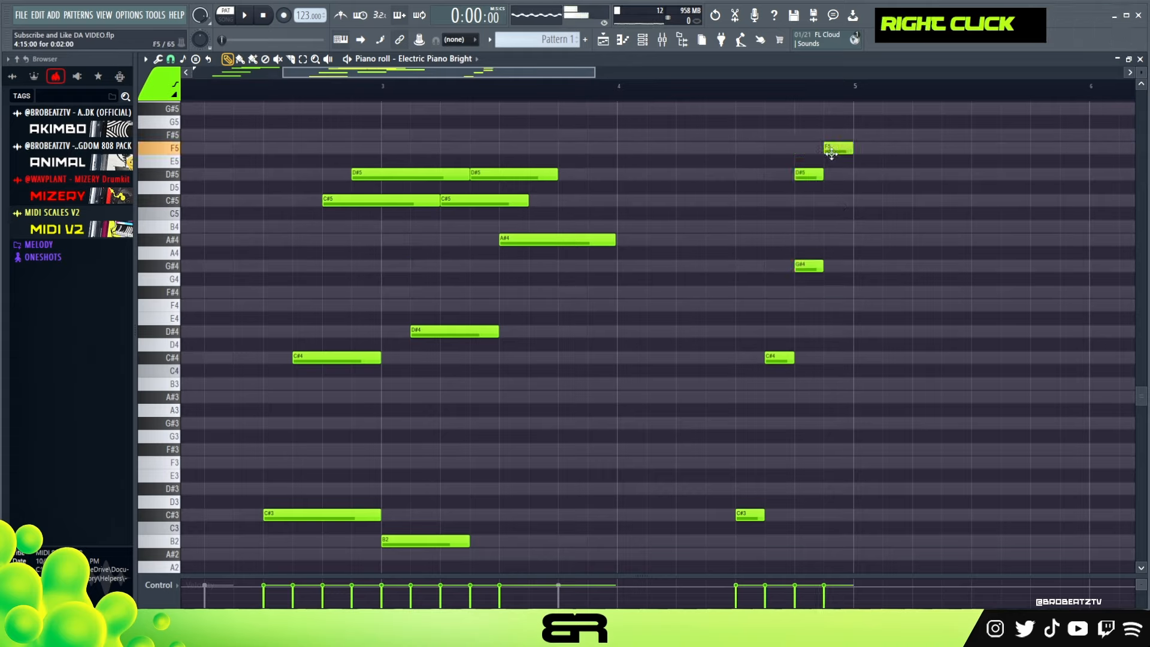
{"action": "left_click_drag", "start_coordinate": [811, 157], "coordinate": [829, 376]}
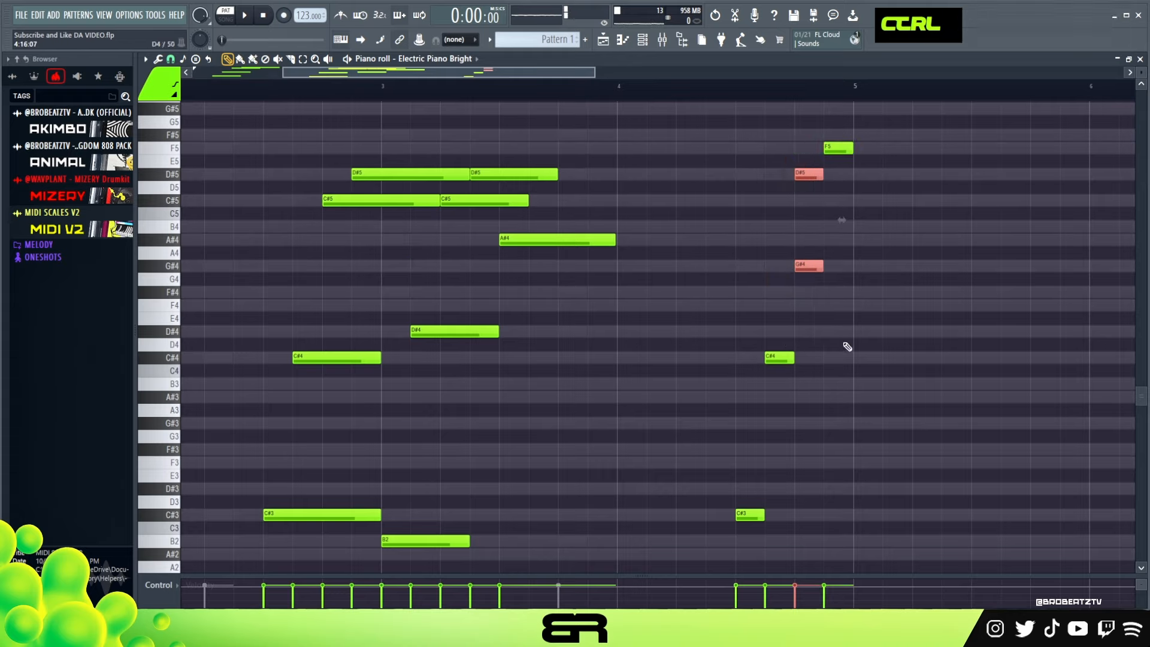
{"action": "right_click", "coordinate": [844, 343]}
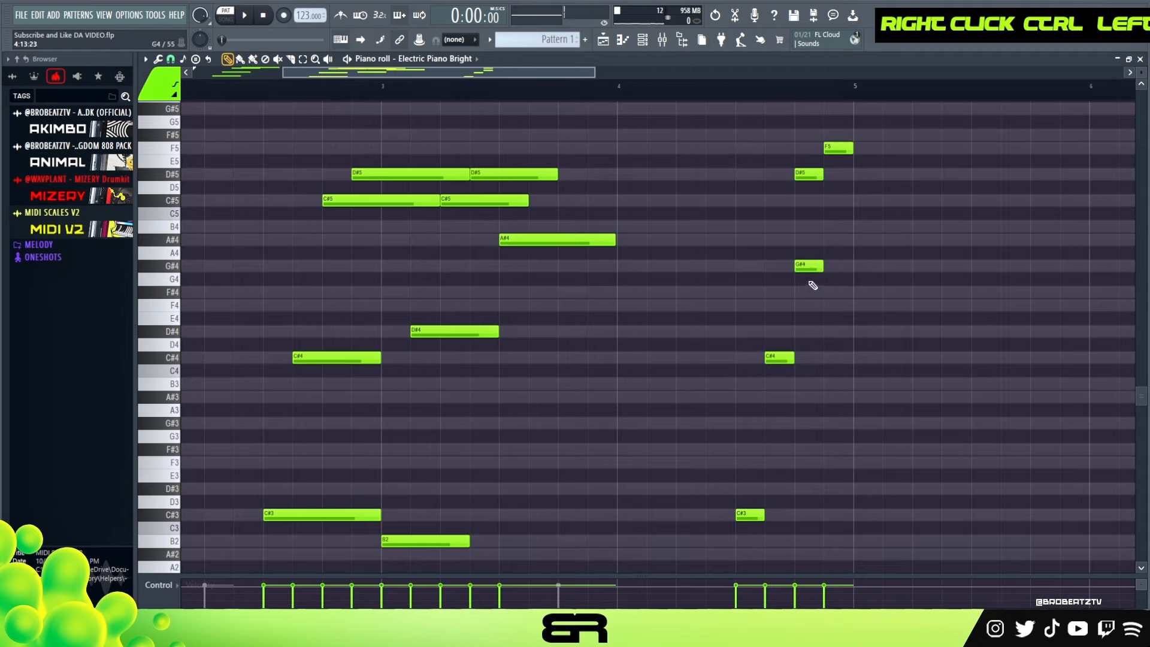
Delete bar 4's G#4, and lengthen its C#3 and C#4 notes to just over five steps and its D#5 to about three and a half
{"action": "left_click_drag", "start_coordinate": [728, 288], "coordinate": [811, 571]}
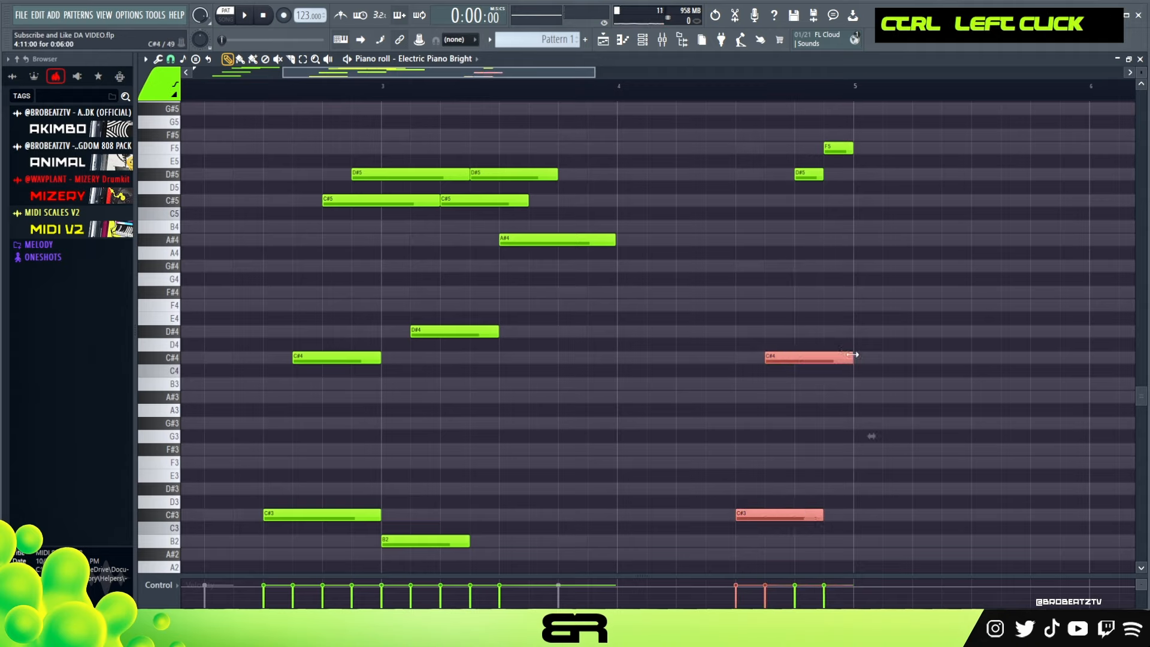
{"action": "right_click", "coordinate": [863, 318]}
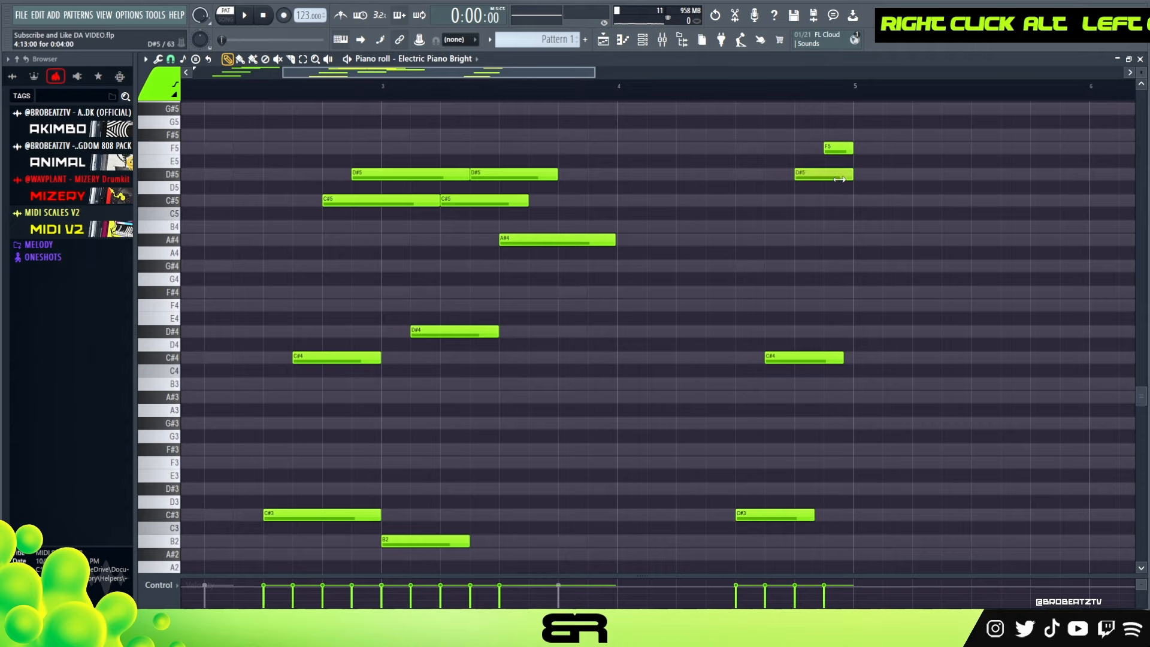
{"action": "left_click_drag", "start_coordinate": [852, 174], "coordinate": [846, 173]}
Select the full four-bar range and play the Electric Piano Bright melody from the start
{"action": "right_click", "coordinate": [704, 171], "text": "ctrl"}
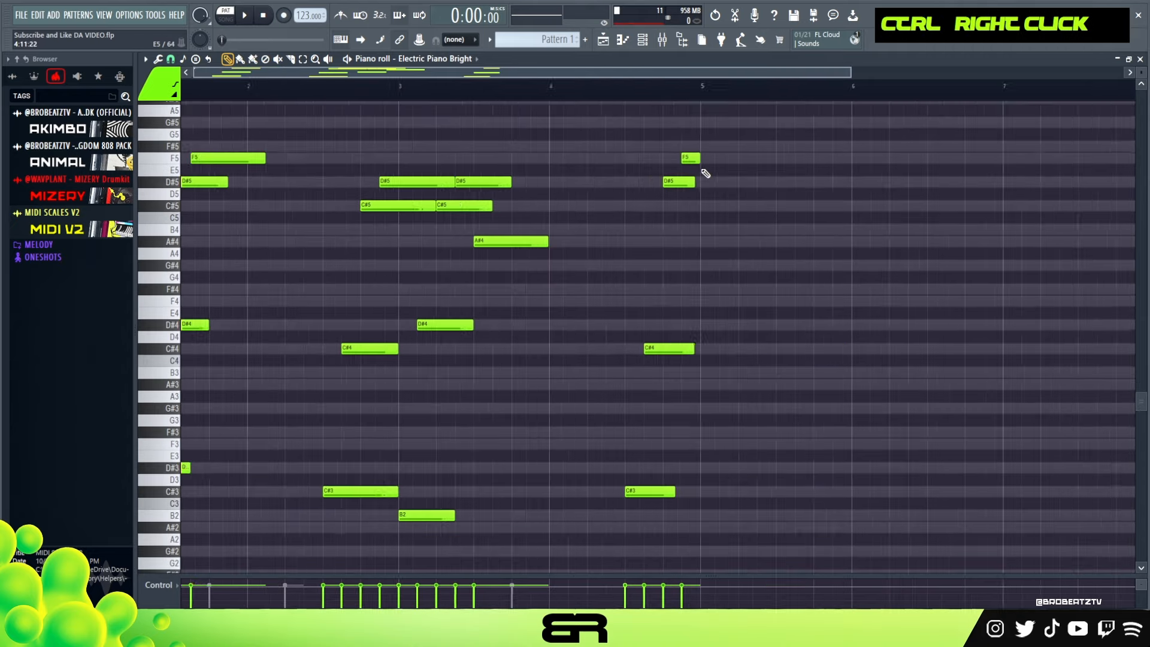
{"action": "double_click", "coordinate": [636, 92]}
{"action": "key", "text": "space"}
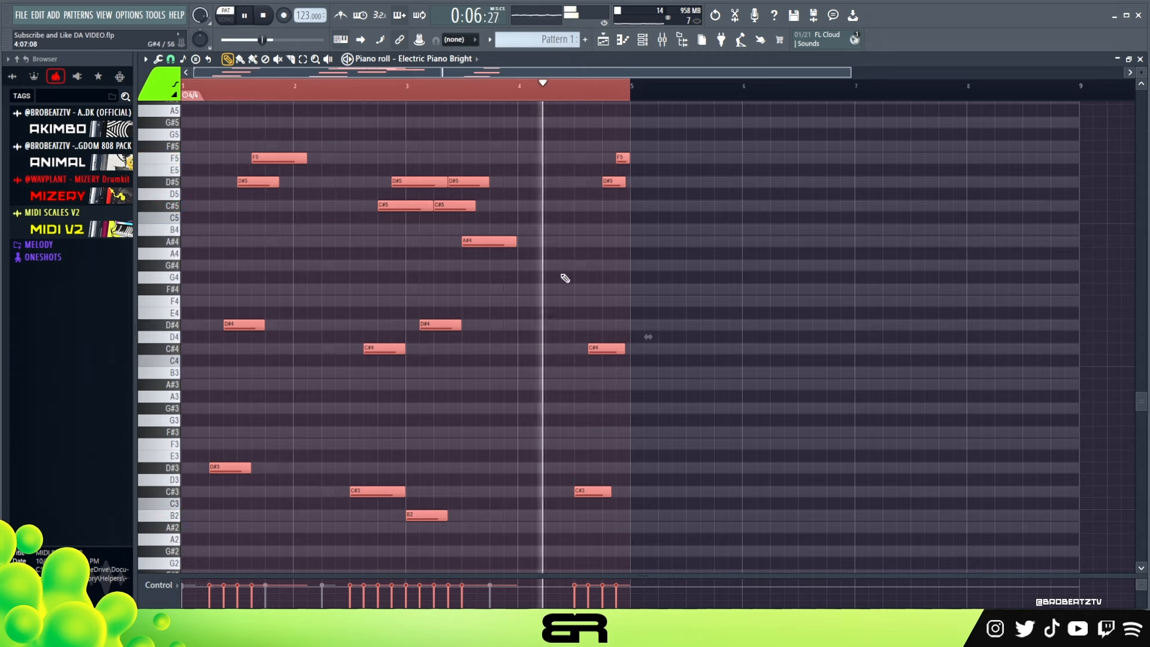
{"action": "right_click", "coordinate": [523, 221]}
{"action": "key", "text": "space"}
{"action": "key", "text": "space"}
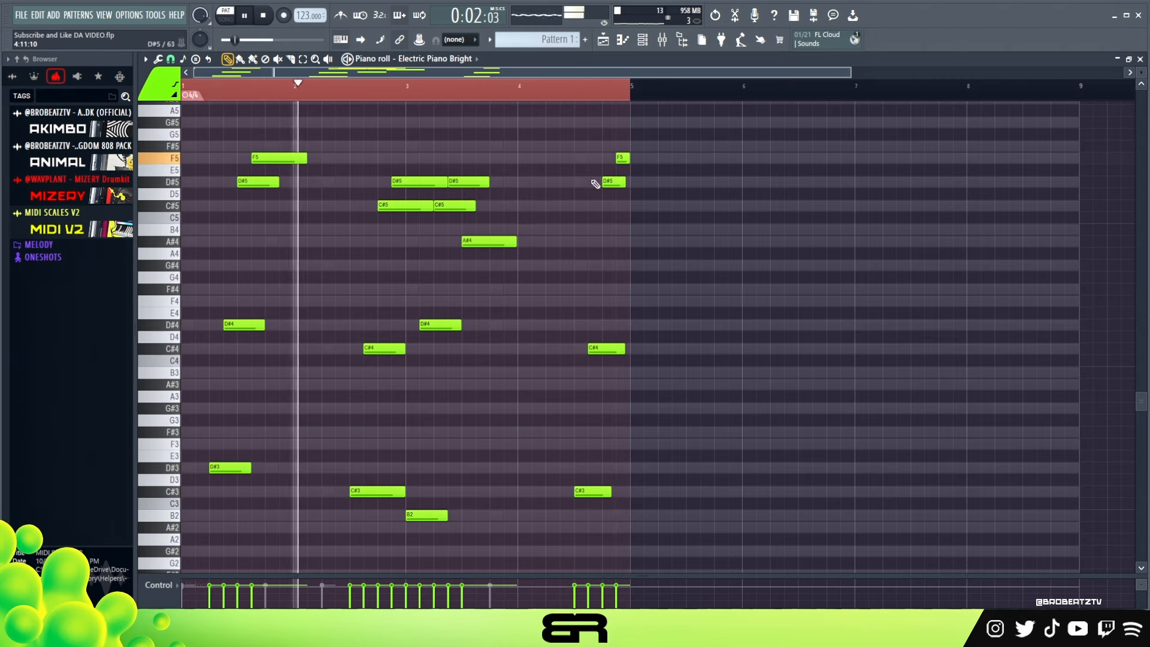
Transpose bar 4's D#5 and F5 notes down two semitones to C#5 and D#5 while the pattern plays
{"action": "left_click_drag", "start_coordinate": [603, 180], "coordinate": [637, 154]}
{"action": "key", "text": "shift+Down"}
{"action": "key", "text": "shift+Down"}
{"action": "right_click", "coordinate": [682, 285]}
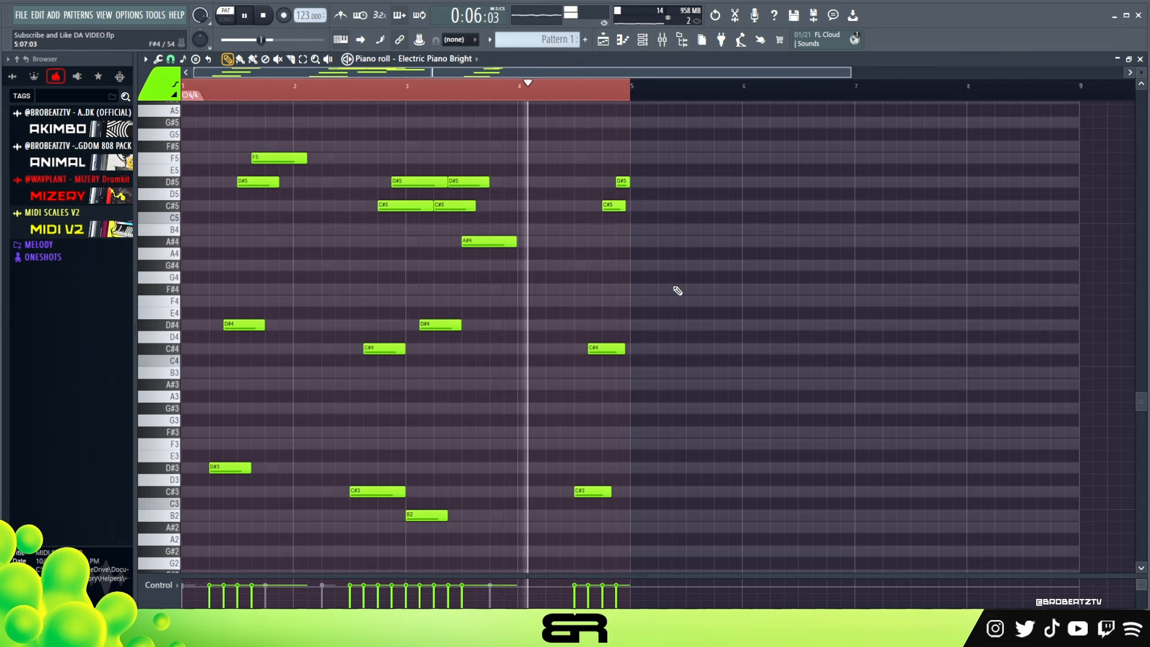
{"action": "key", "text": "space"}
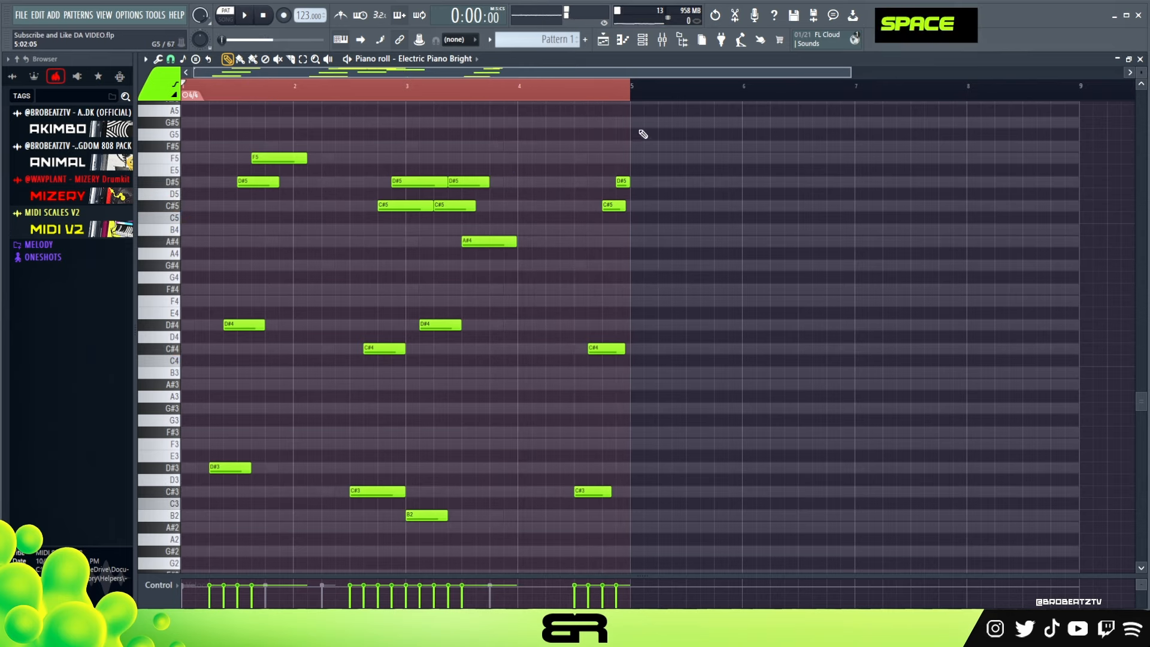
Copy the Electric Piano Bright channel's notes and paste them into the Chariot Horn channel
{"action": "left_click", "coordinate": [646, 41]}
{"action": "right_click", "coordinate": [339, 201]}
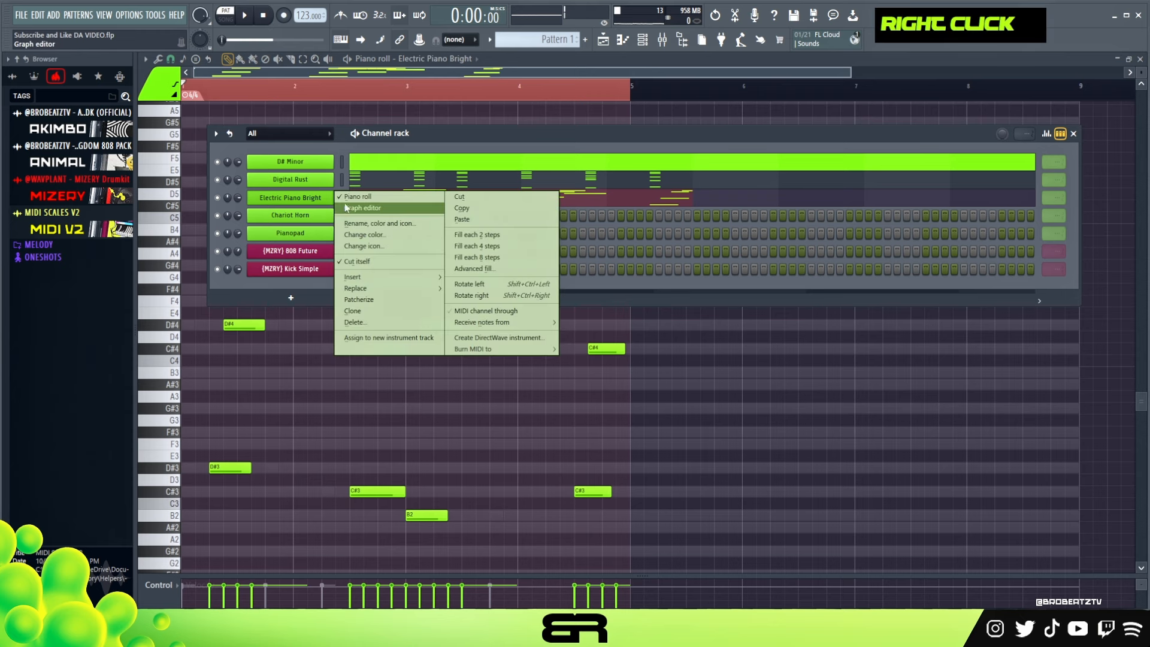
{"action": "left_click", "coordinate": [459, 209]}
{"action": "right_click", "coordinate": [317, 218]}
{"action": "left_click", "coordinate": [467, 238]}
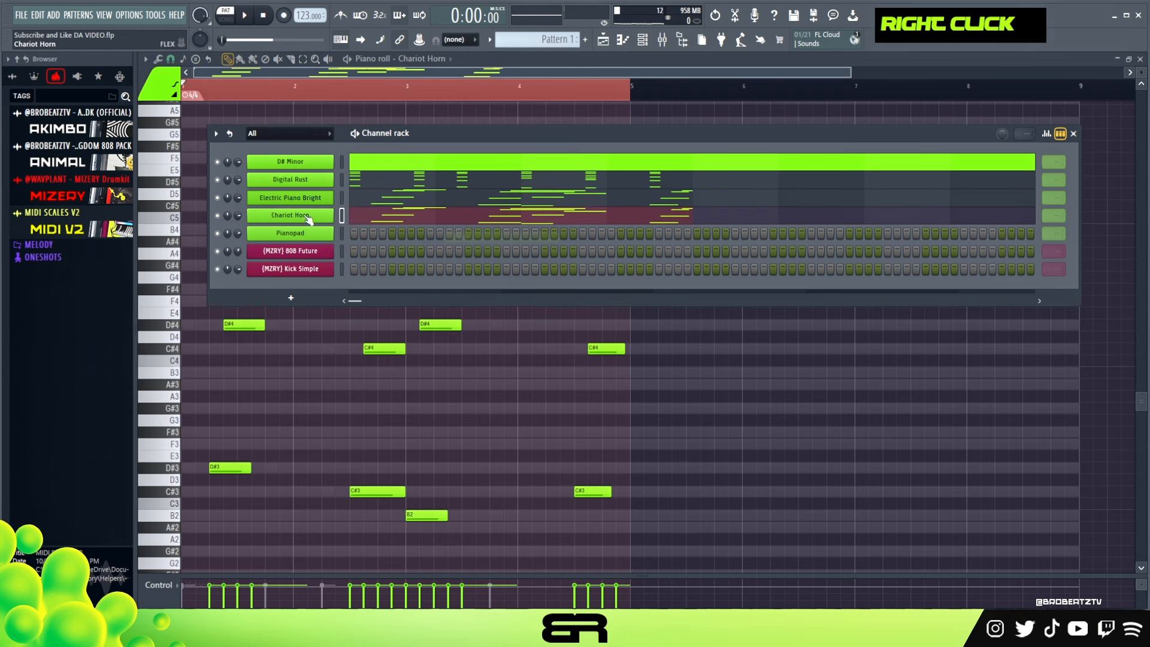
Open the Chariot Horn instrument and examine the Fruity Reeverb 2 settings on its mixer track
{"action": "double_click", "coordinate": [310, 217]}
{"action": "left_click_drag", "start_coordinate": [454, 151], "coordinate": [551, 118]}
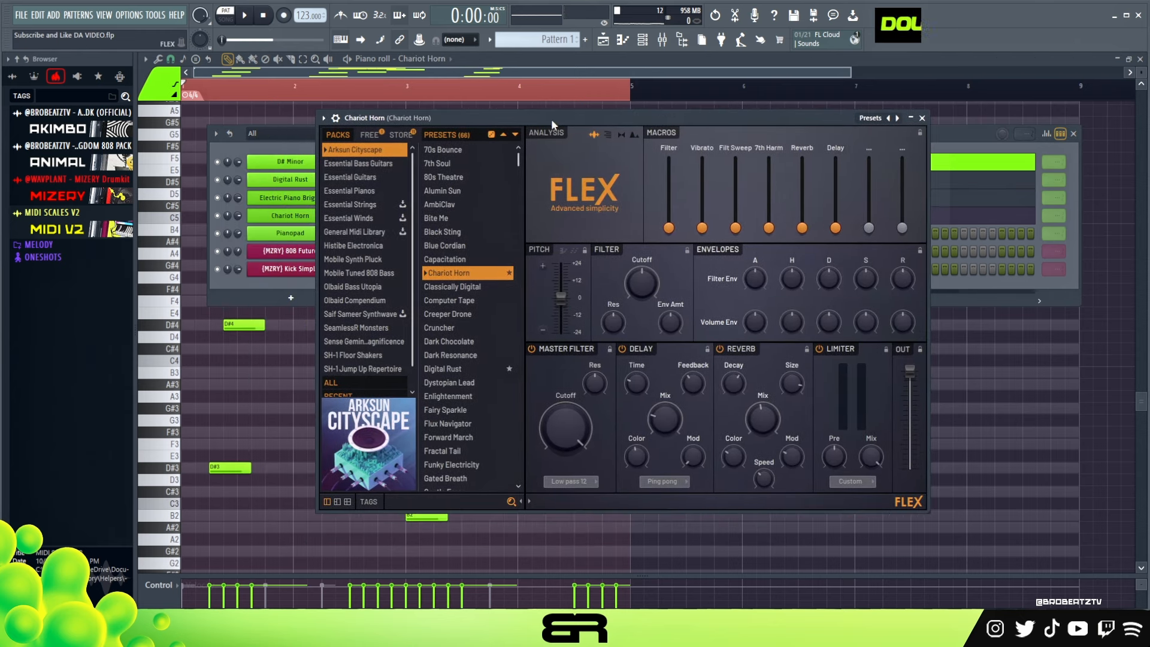
{"action": "left_click", "coordinate": [662, 39]}
{"action": "left_click", "coordinate": [1011, 193]}
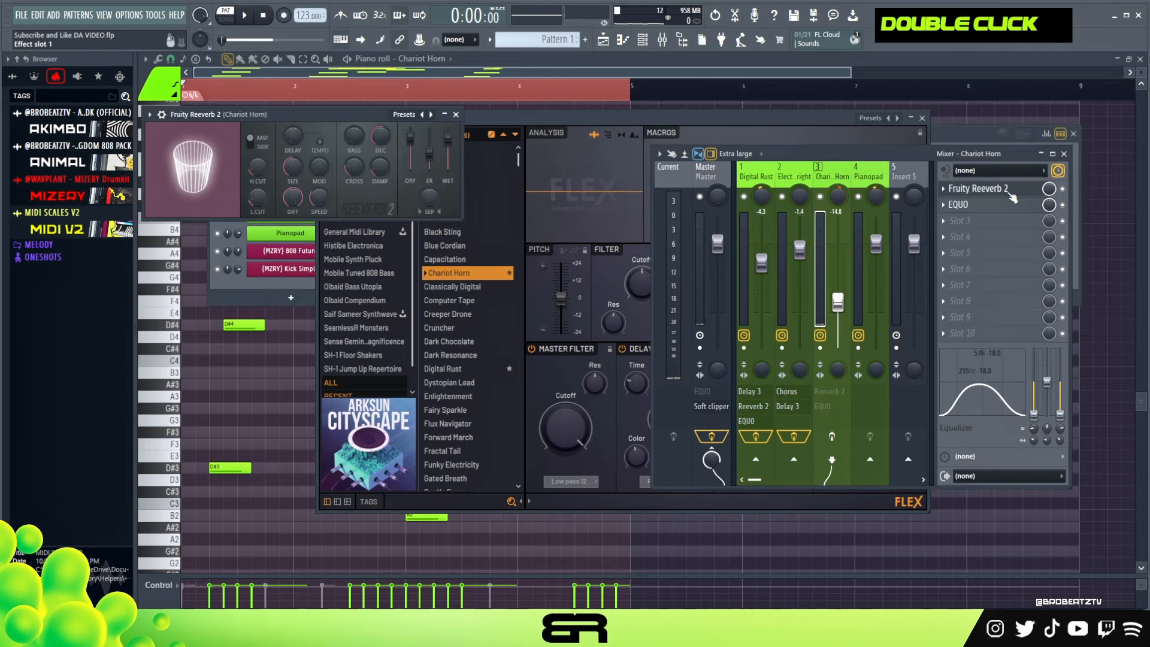
{"action": "left_click_drag", "start_coordinate": [370, 115], "coordinate": [764, 269]}
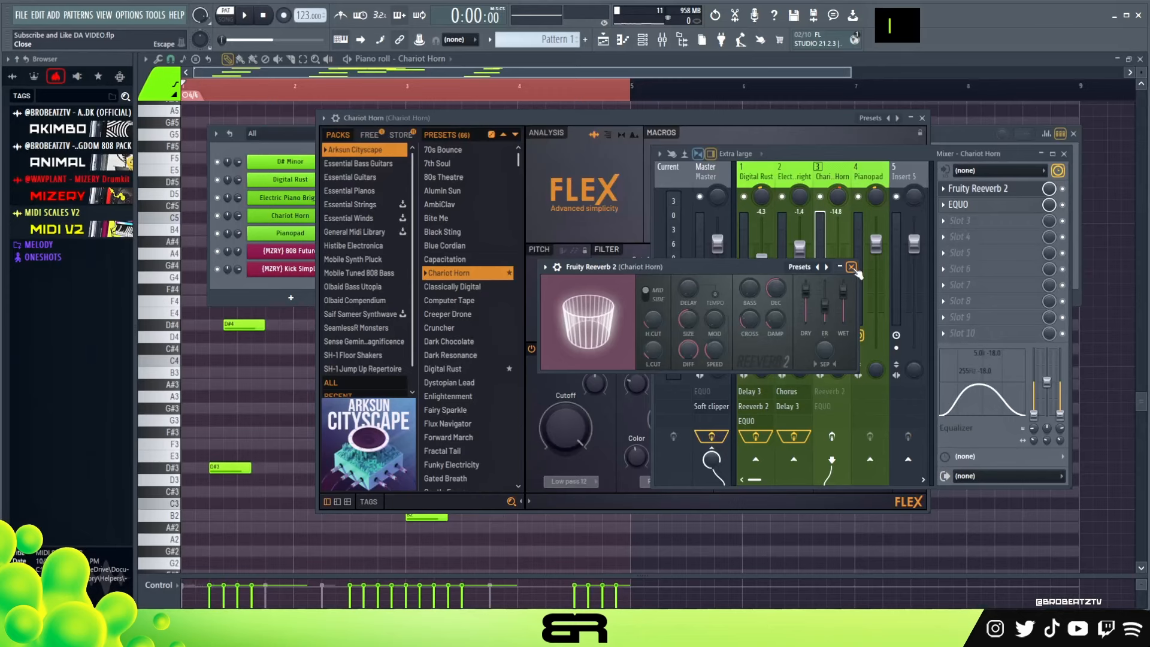
{"action": "left_click", "coordinate": [841, 257]}
Examine the EQUO curve on the Chariot Horn mixer track and enable that track's effects
{"action": "left_click", "coordinate": [1095, 141]}
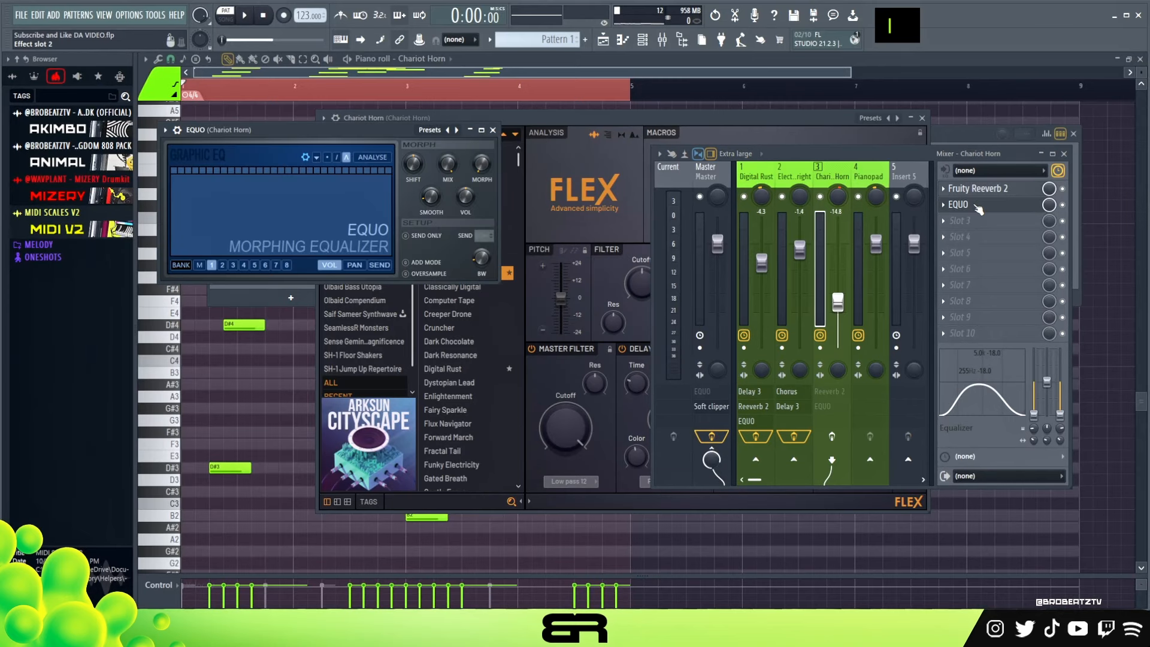
{"action": "left_click", "coordinate": [832, 437]}
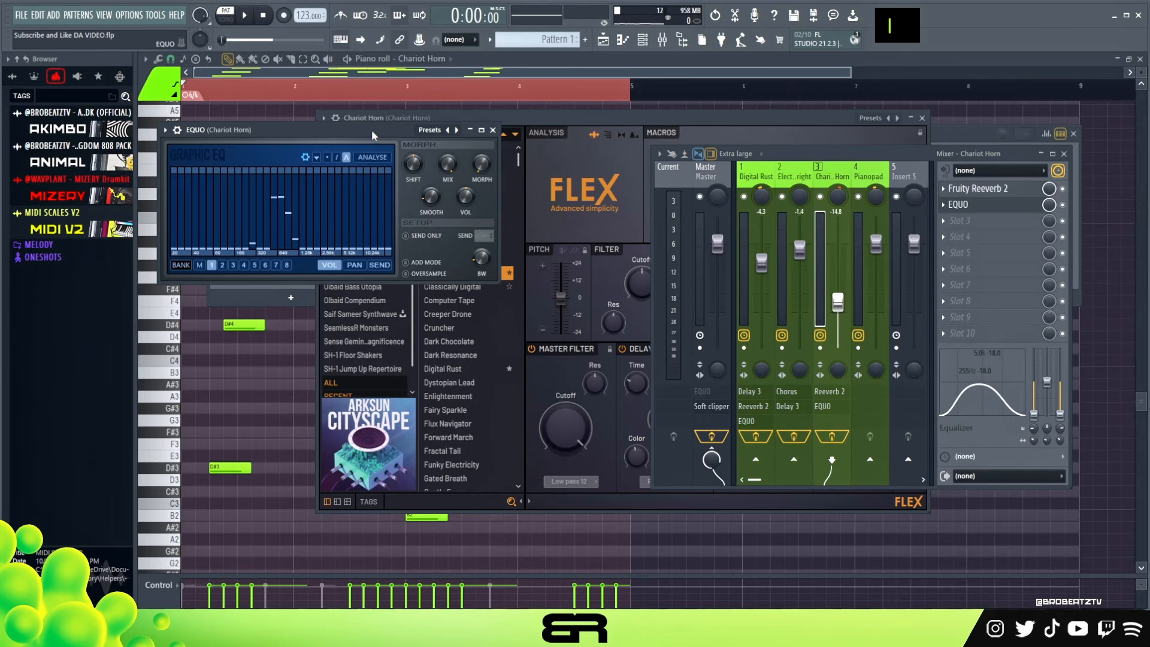
{"action": "left_click_drag", "start_coordinate": [372, 135], "coordinate": [749, 198]}
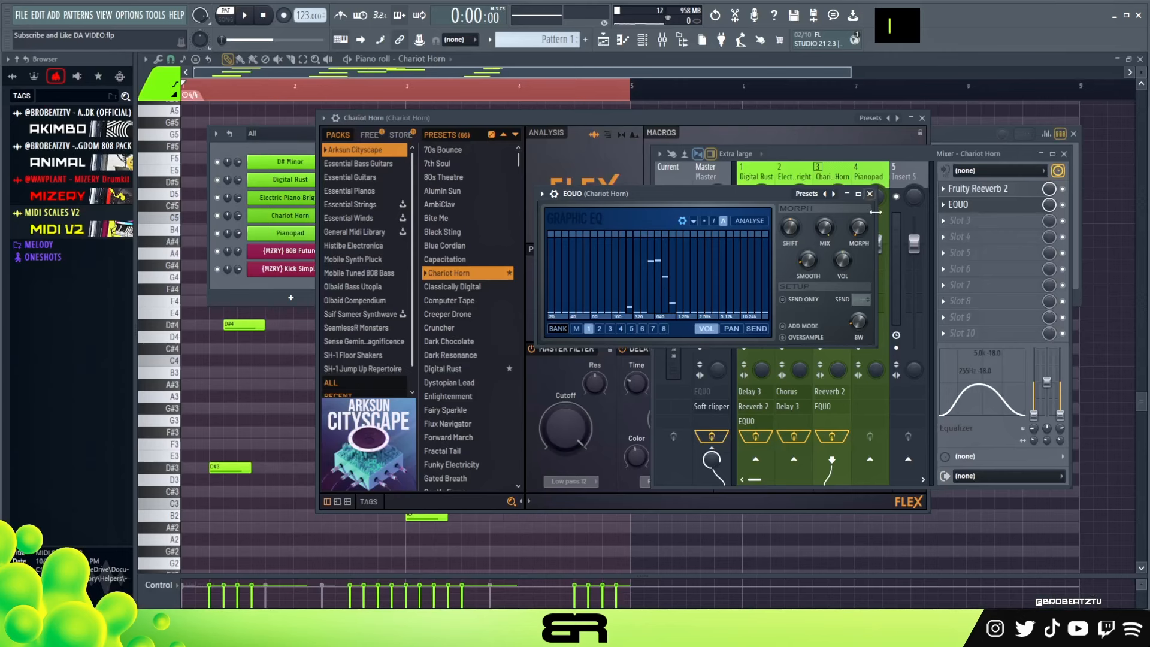
{"action": "left_click", "coordinate": [870, 194]}
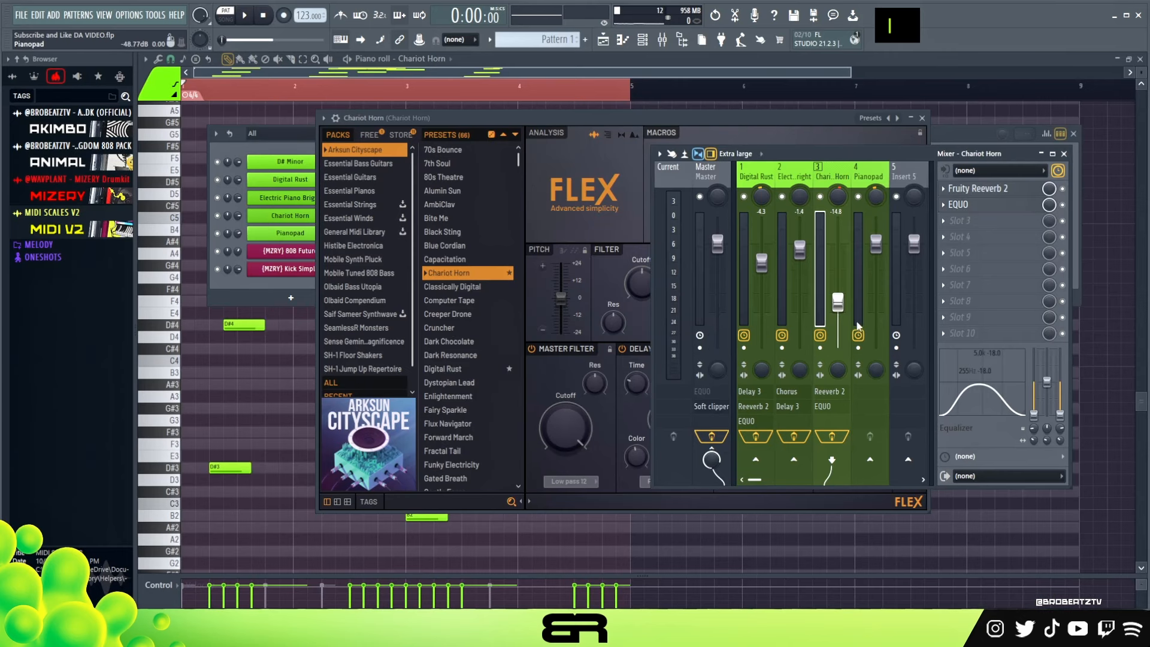
Play test notes on Chariot Horn to compare its sound with the mixer track's effects off and on
{"action": "left_click_drag", "start_coordinate": [833, 152], "coordinate": [827, 151]}
{"action": "key", "text": "a"}
{"action": "key", "text": "g"}
{"action": "key", "text": "w"}
{"action": "key", "text": "e"}
{"action": "key", "text": "g"}
{"action": "key", "text": "a"}
{"action": "key", "text": "g"}
{"action": "key", "text": "w"}
{"action": "key", "text": "e"}
{"action": "key", "text": "g"}
{"action": "key", "text": "h"}
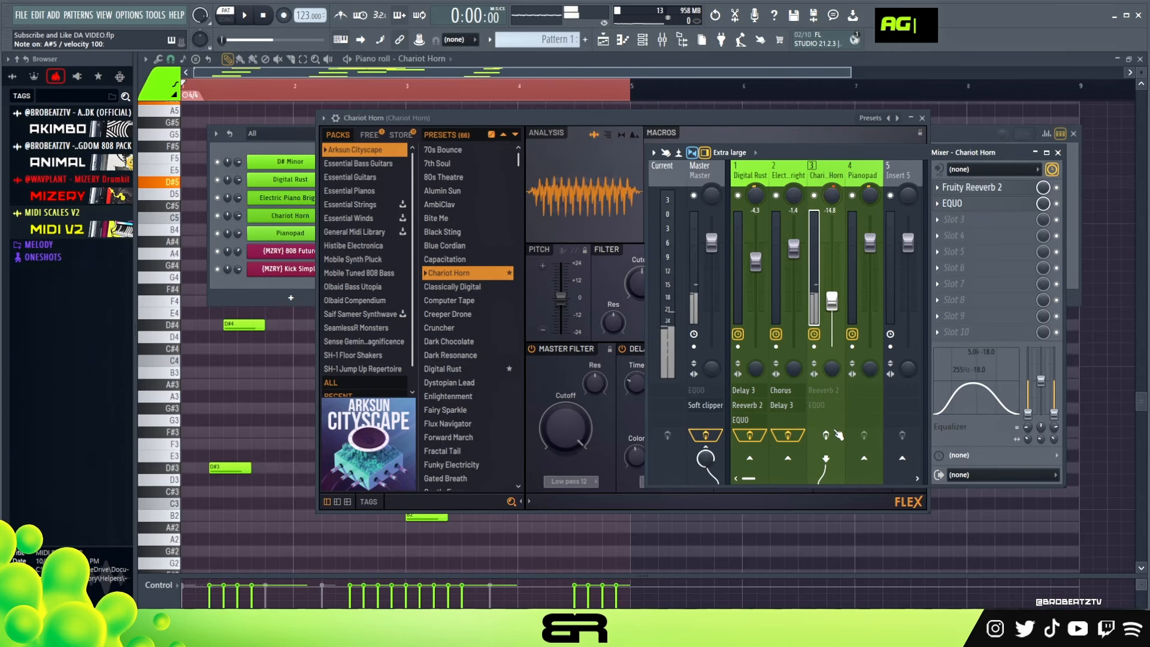
{"action": "key", "text": "r"}
{"action": "key", "text": "h"}
{"action": "key", "text": "t"}
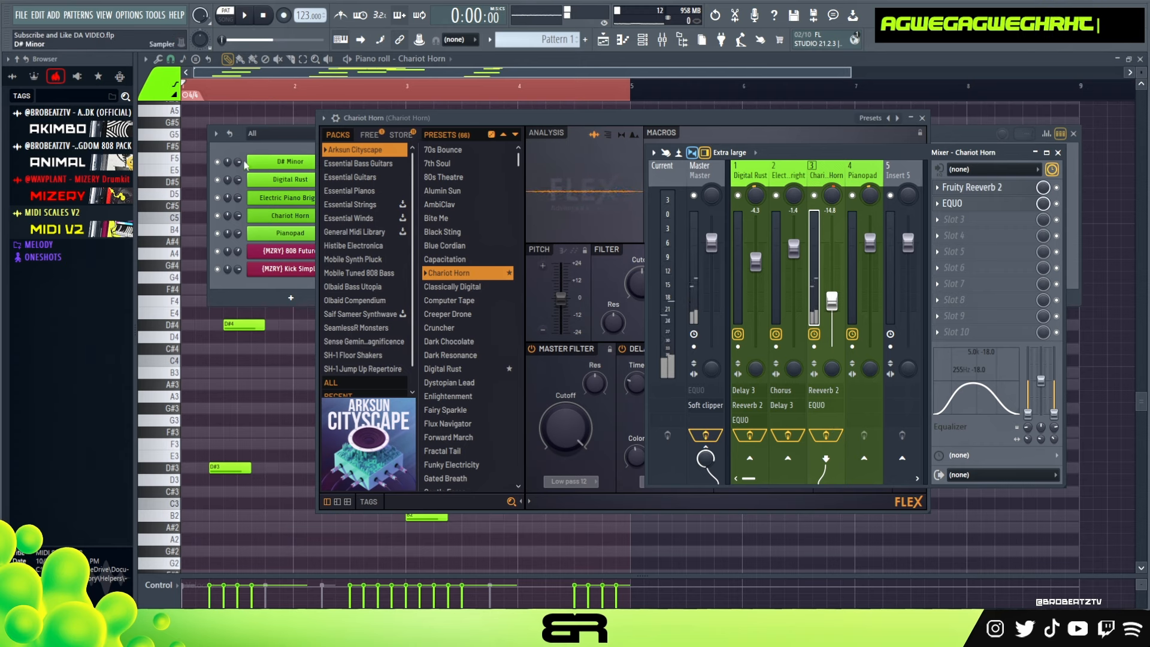
Play the pattern from the channel rack and audition the Chariot Horn layer against the other melodies
{"action": "left_click", "coordinate": [314, 186]}
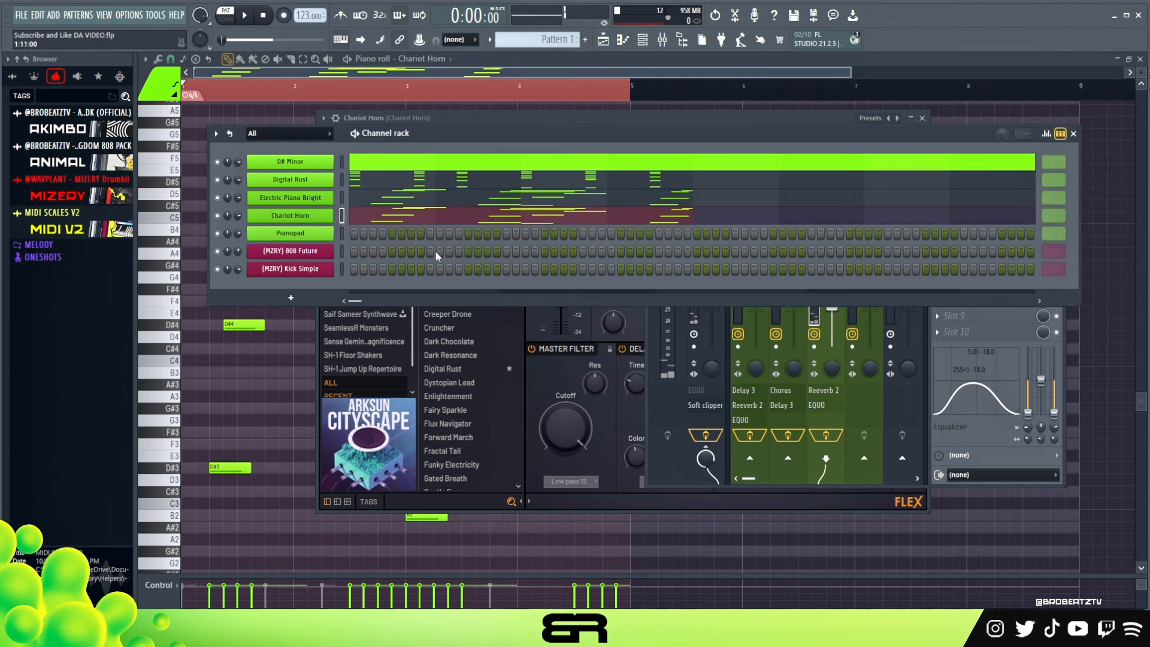
{"action": "key", "text": "space"}
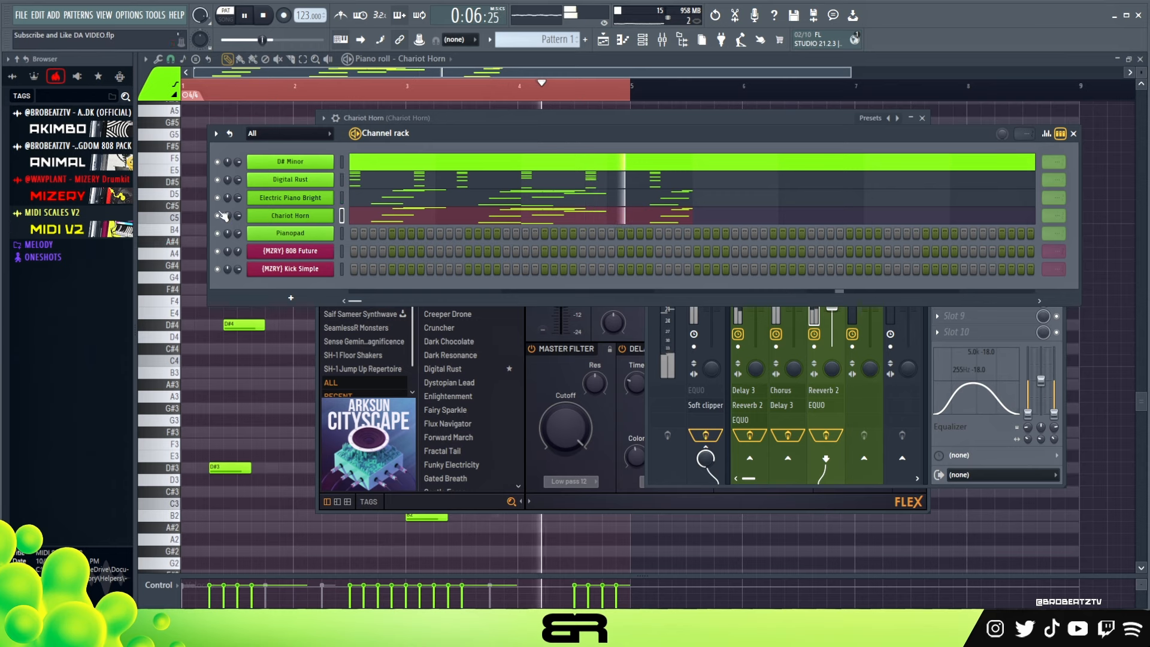
{"action": "left_click", "coordinate": [219, 217]}
{"action": "left_click_drag", "start_coordinate": [229, 216], "coordinate": [229, 216]}
{"action": "key", "text": "space"}
{"action": "key", "text": "space"}
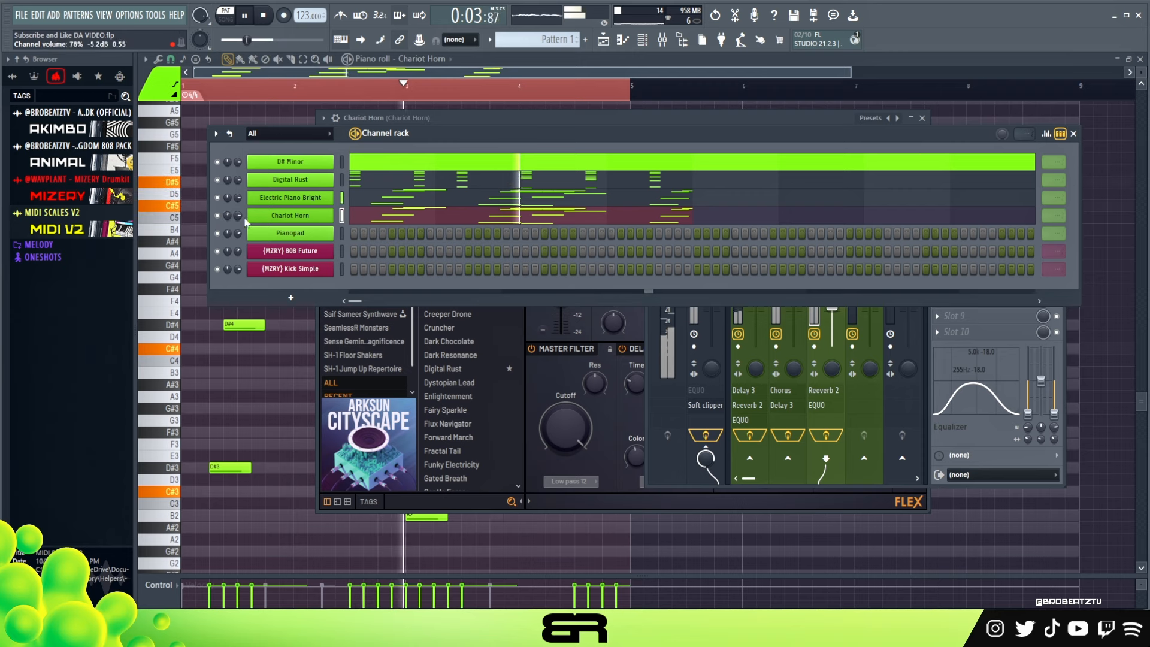
Move the Chariot Horn mixer track's low EQ band to 344 Hz and lower the track's volume to -16.9 dB during playback
{"action": "left_click", "coordinate": [842, 487]}
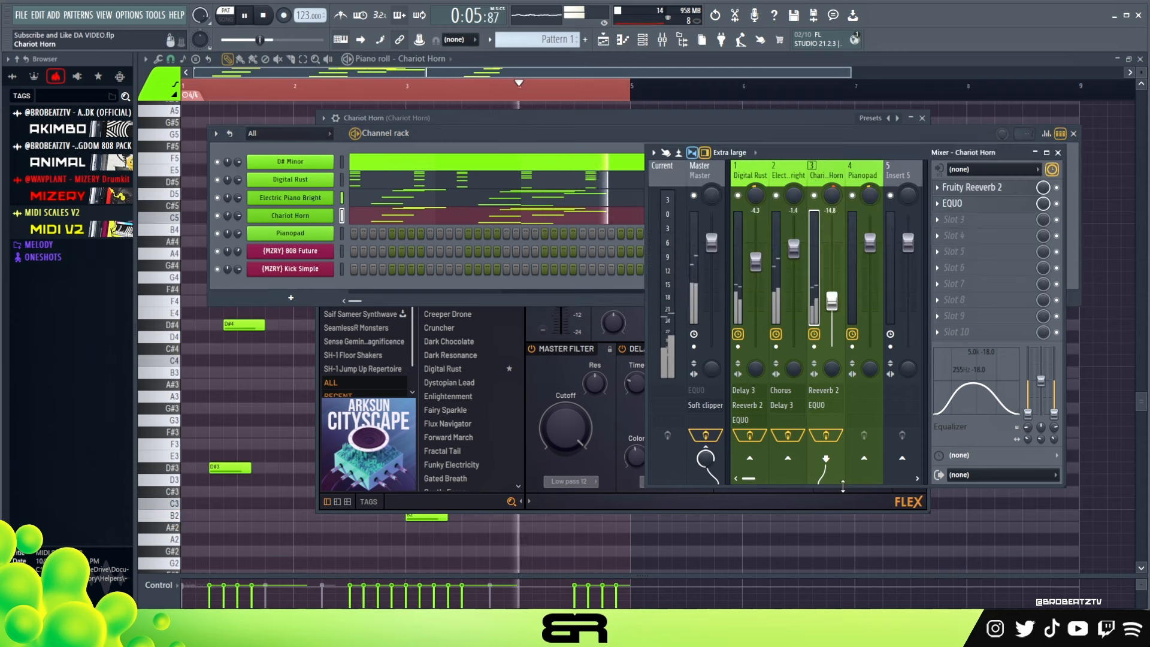
{"action": "left_click_drag", "start_coordinate": [938, 408], "coordinate": [938, 408]}
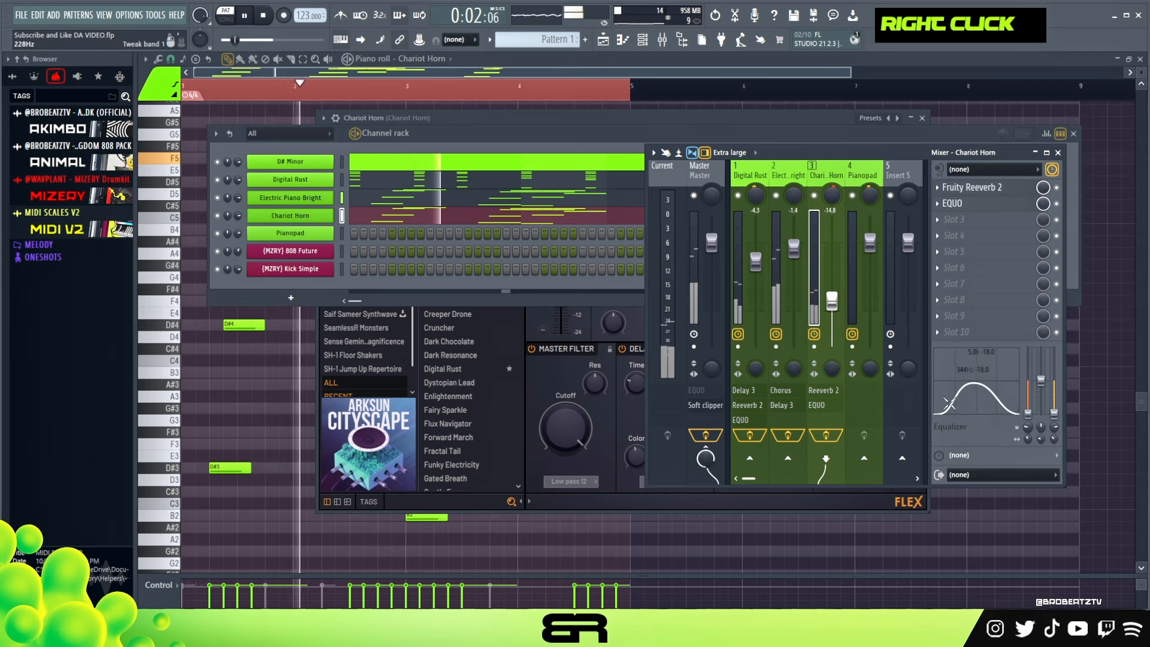
{"action": "left_click_drag", "start_coordinate": [827, 333], "coordinate": [826, 328]}
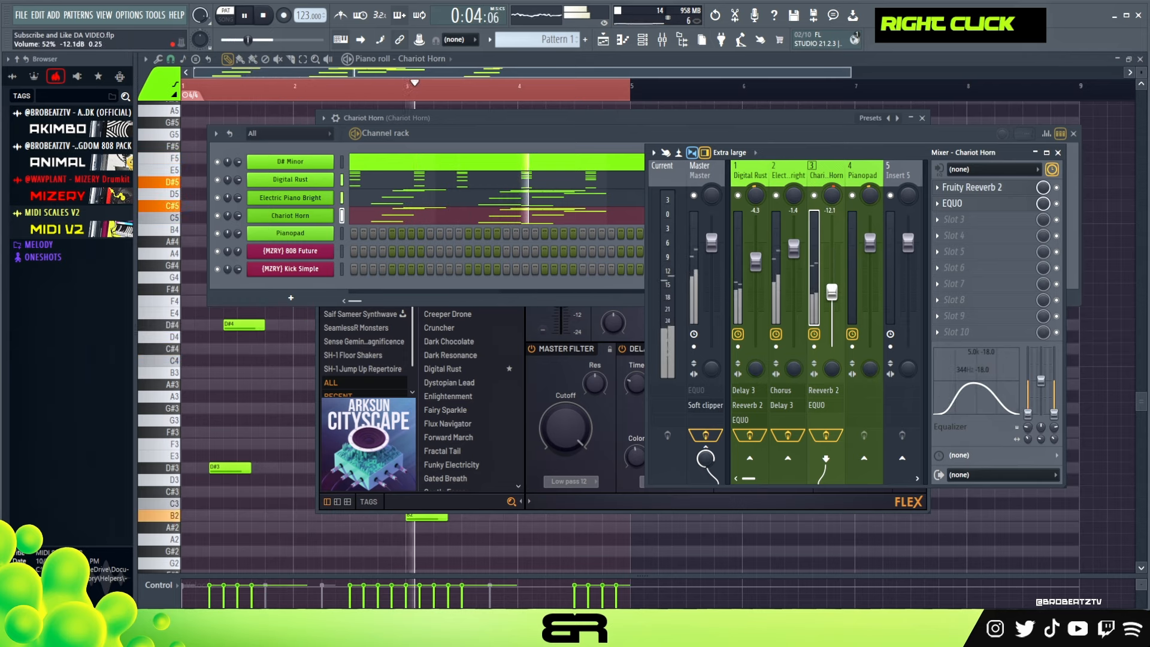
{"action": "key", "text": "space"}
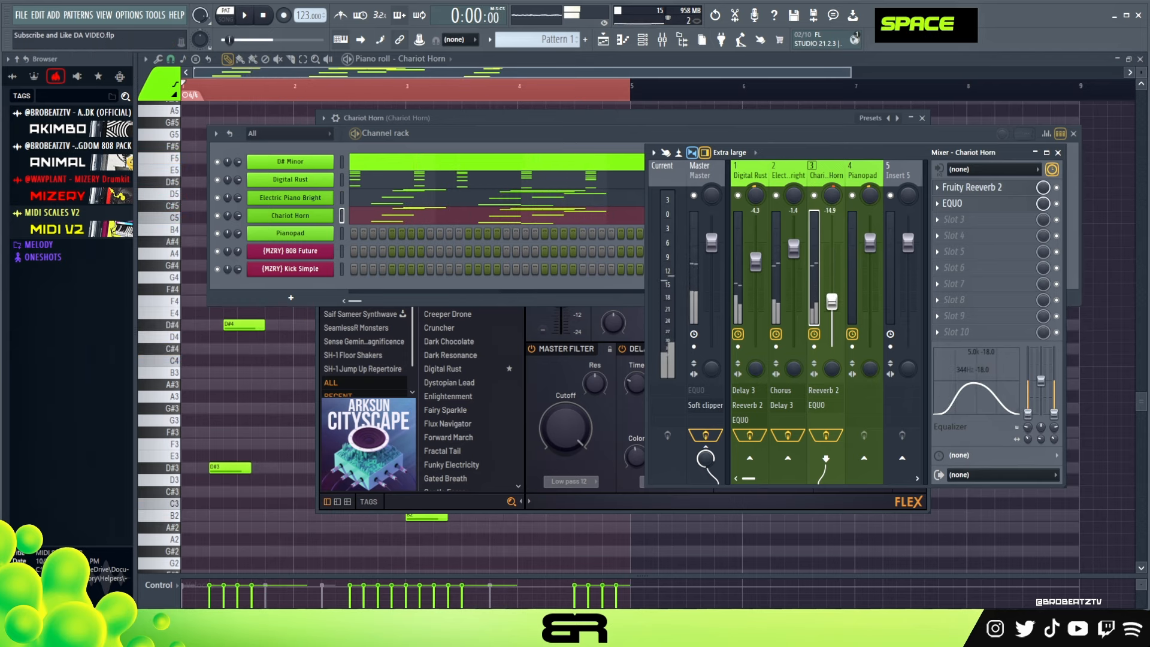
{"action": "key", "text": "space"}
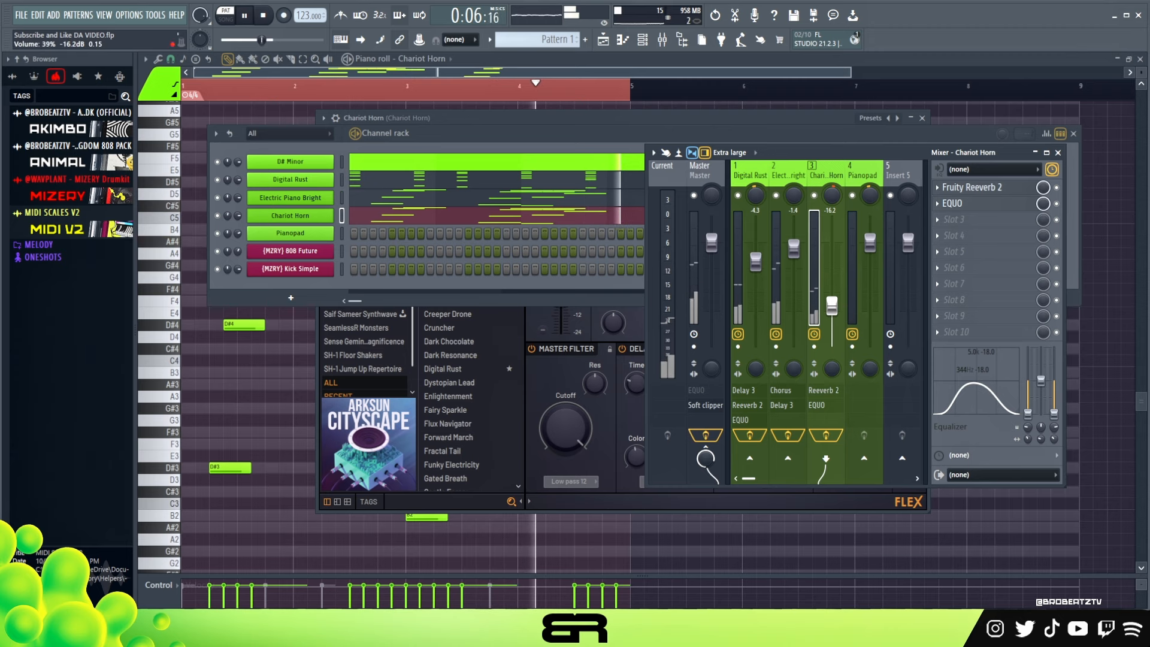
{"action": "left_click_drag", "start_coordinate": [834, 306], "coordinate": [837, 308]}
{"action": "key", "text": "space"}
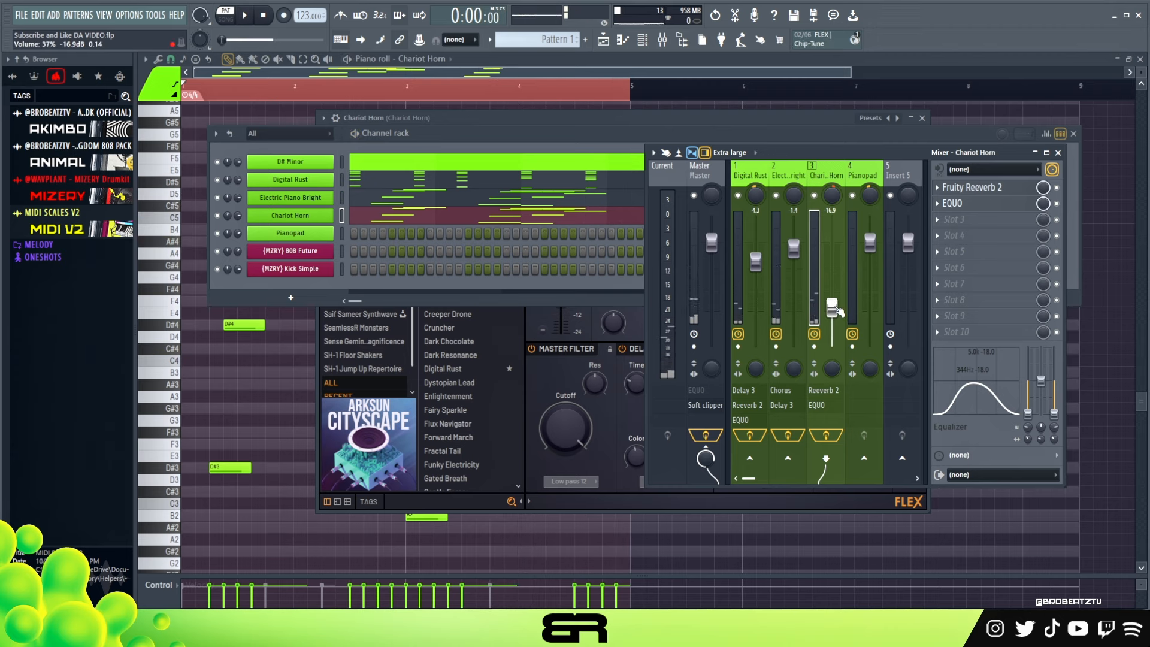
Check the Pianopad mixer track's equalizer and audition the Pianopad instrument with test notes
{"action": "left_click", "coordinate": [860, 177]}
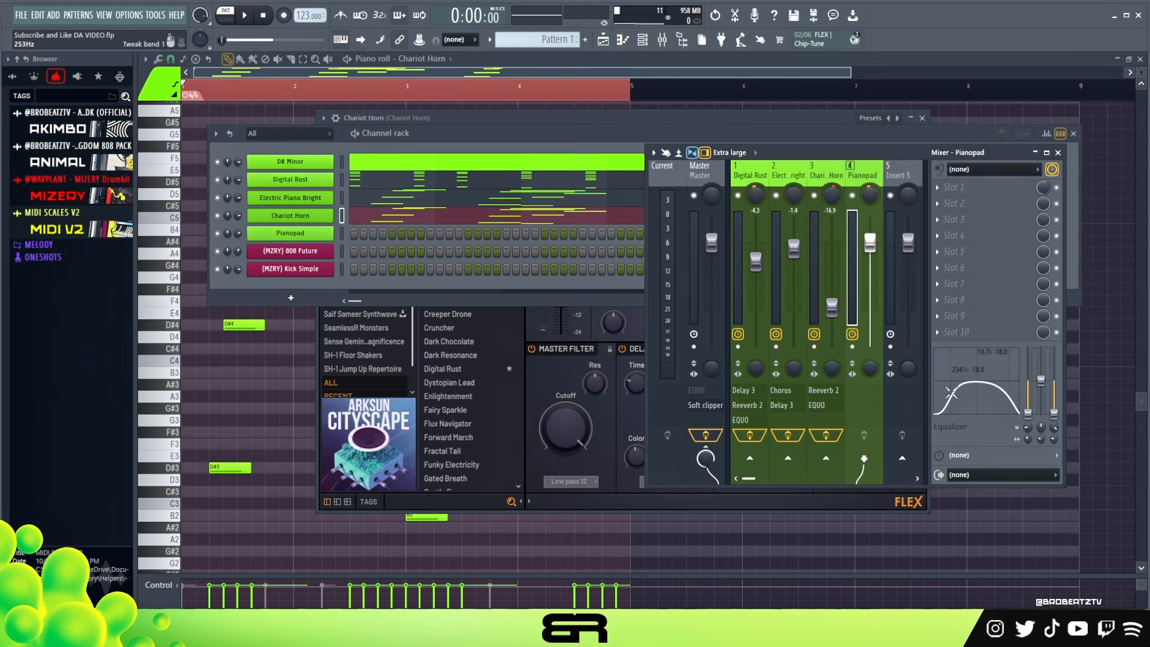
{"action": "left_click", "coordinate": [342, 233]}
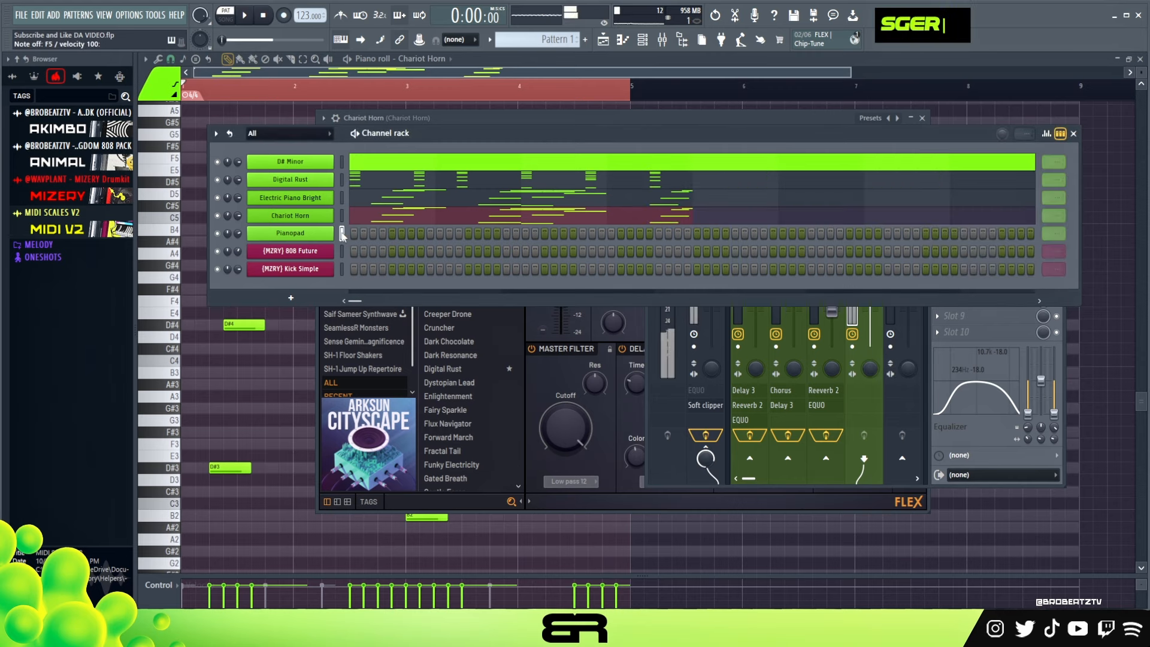
{"action": "left_click", "coordinate": [296, 237]}
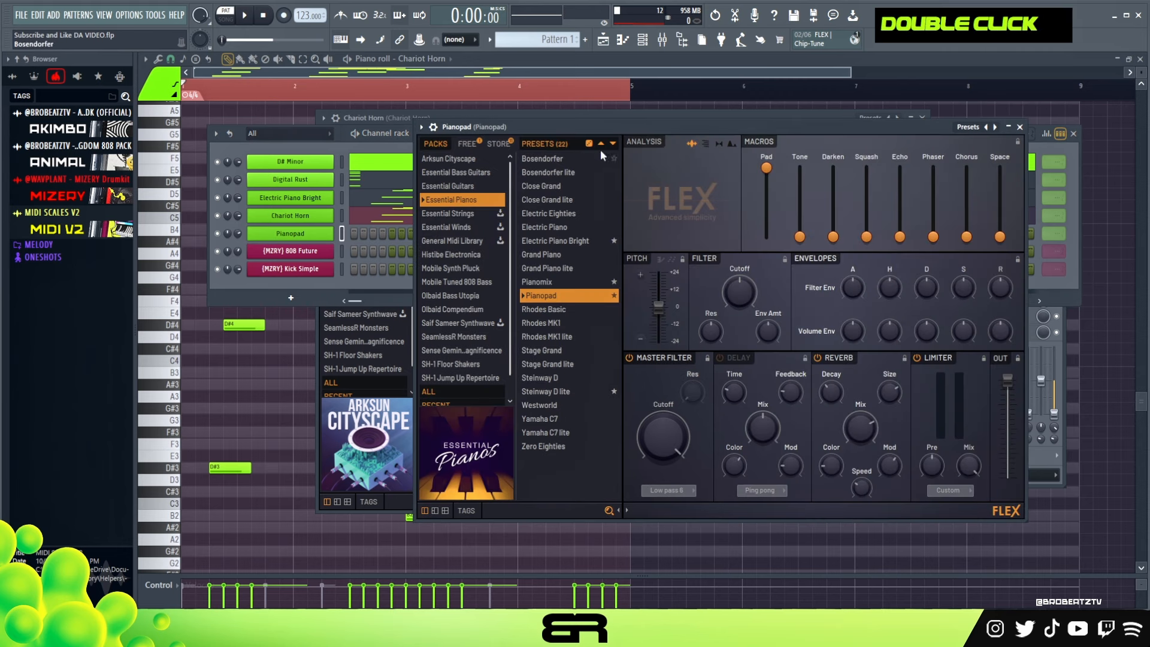
{"action": "left_click_drag", "start_coordinate": [633, 129], "coordinate": [548, 118]}
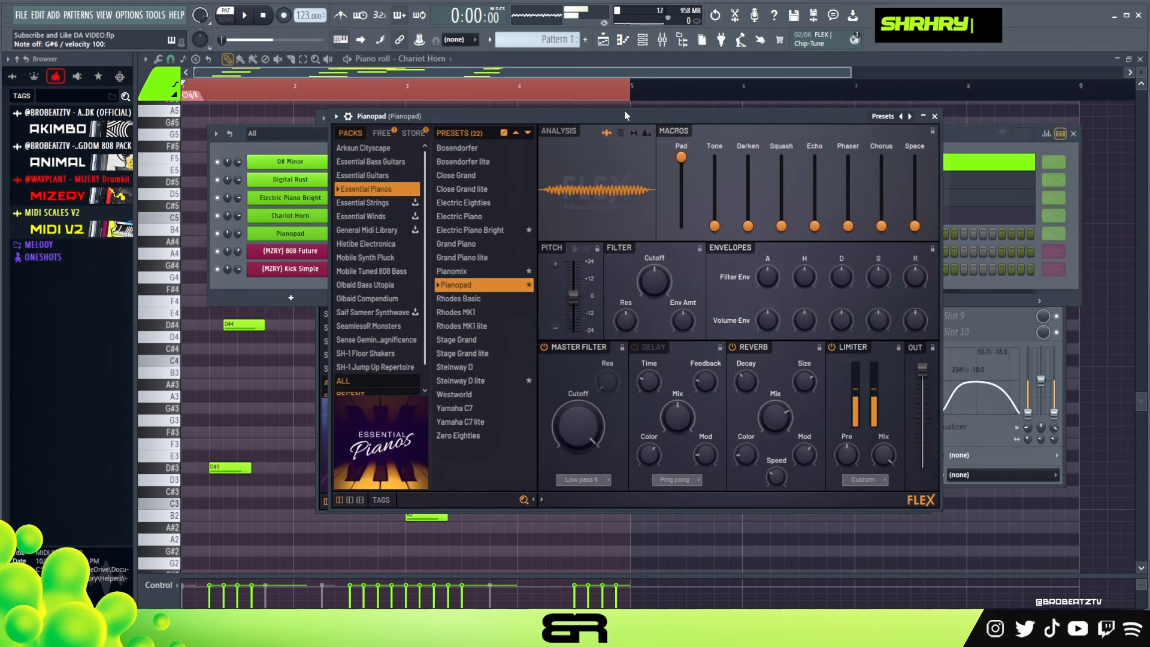
{"action": "left_click", "coordinate": [935, 116]}
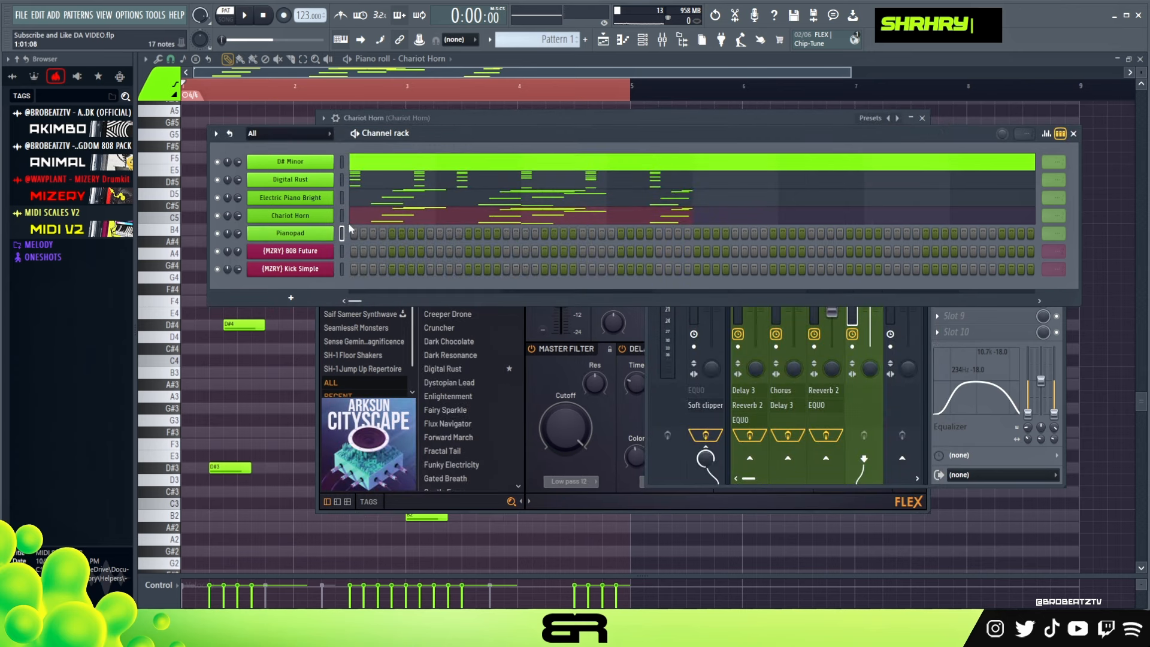
Open the Pianopad channel's empty piano roll and clear the four-bar time selection
{"action": "right_click", "coordinate": [336, 231]}
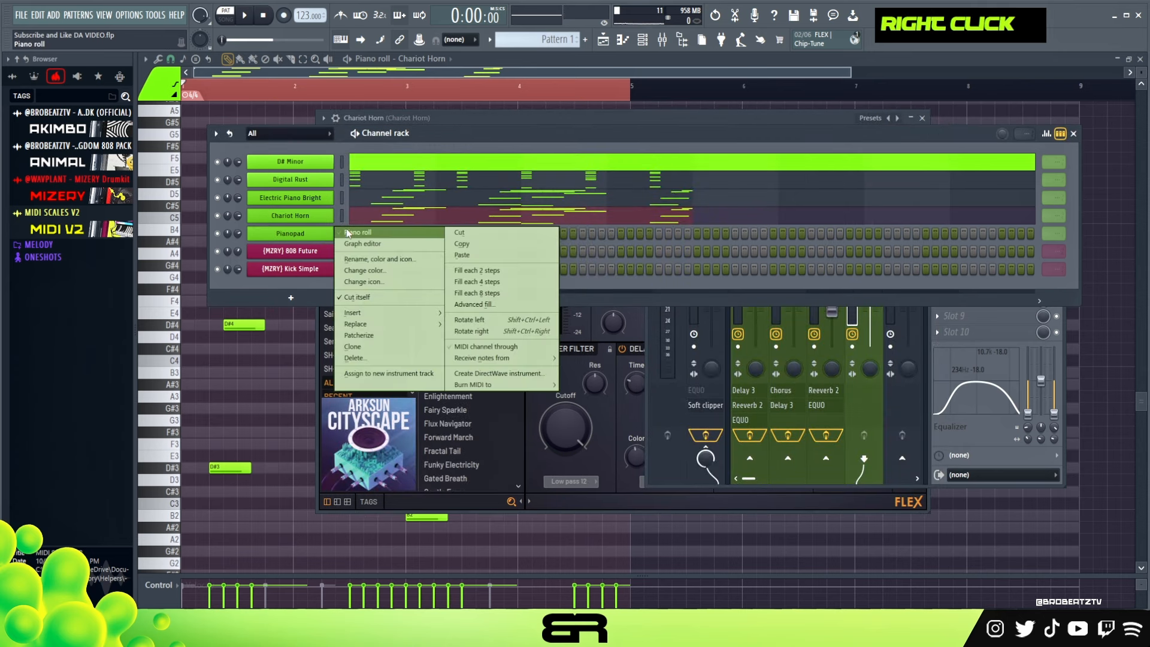
{"action": "left_click", "coordinate": [351, 232]}
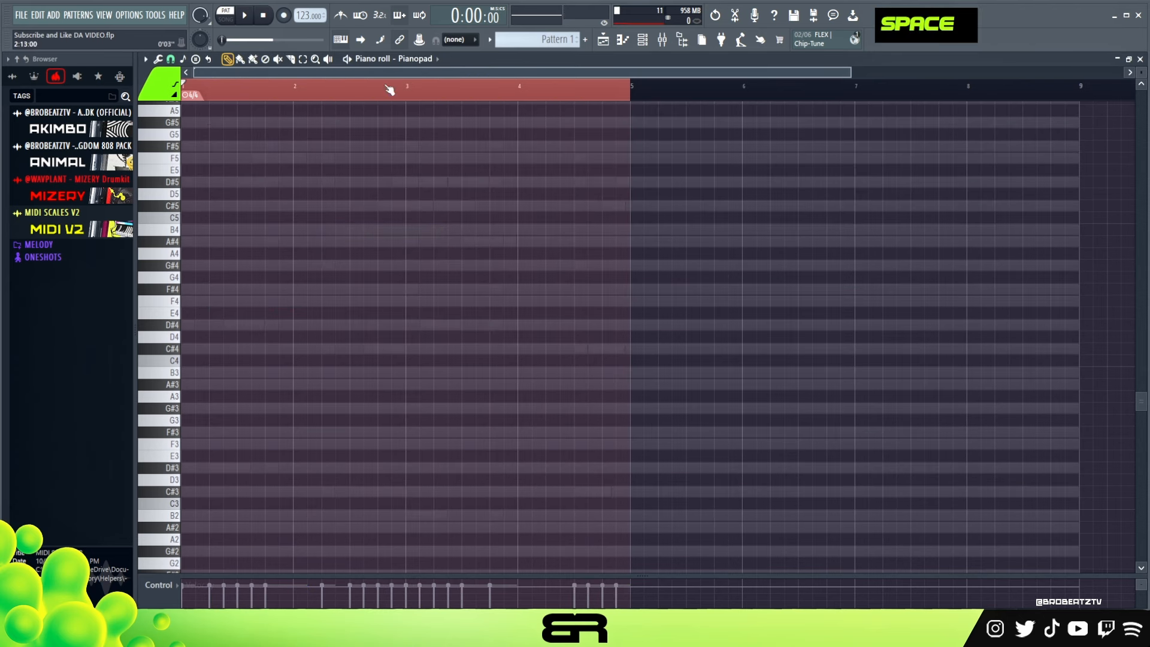
{"action": "double_click", "coordinate": [390, 91]}
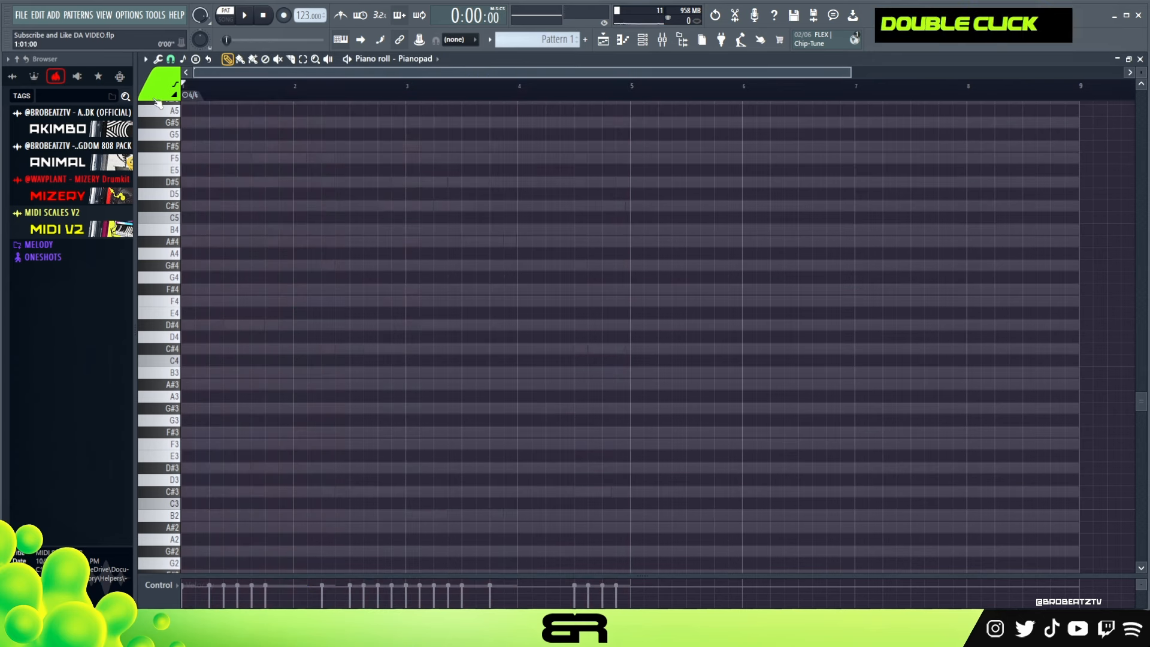